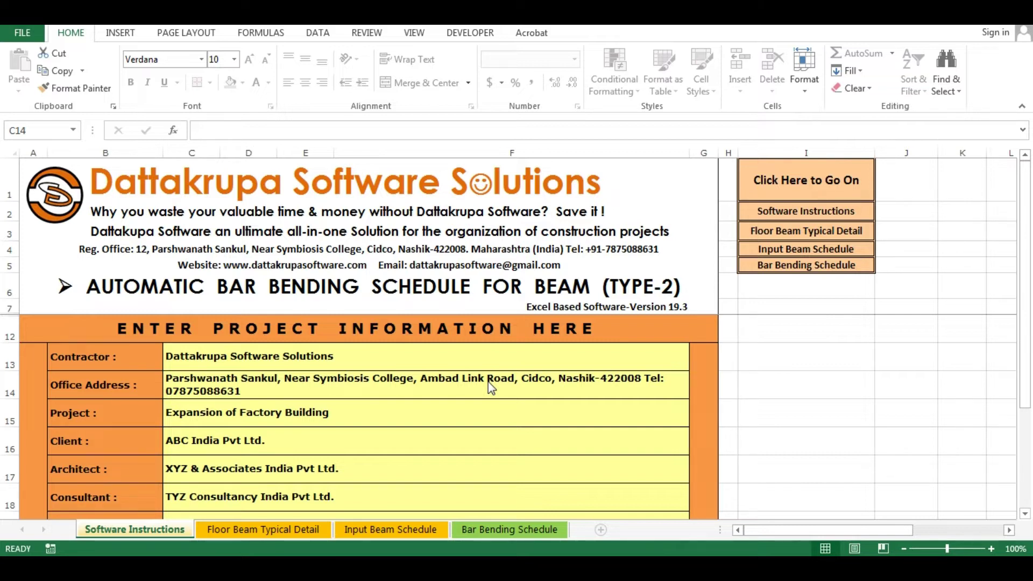
- Review the project information fields on the Software Instructions sheet, from Office Address through Client, Architect, Consultant, Location and Project Start Date
click(490, 384)
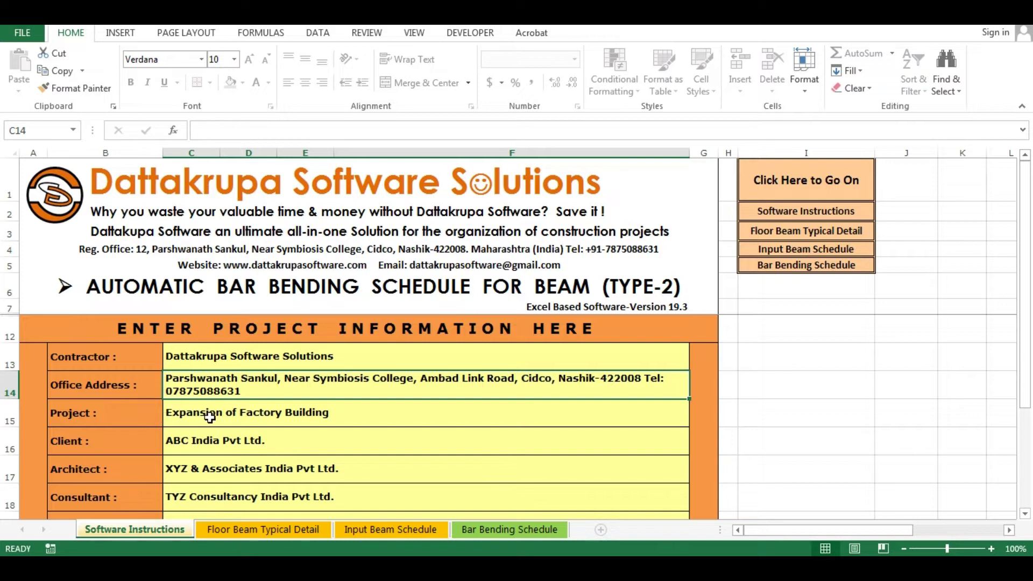
click(204, 442)
click(204, 470)
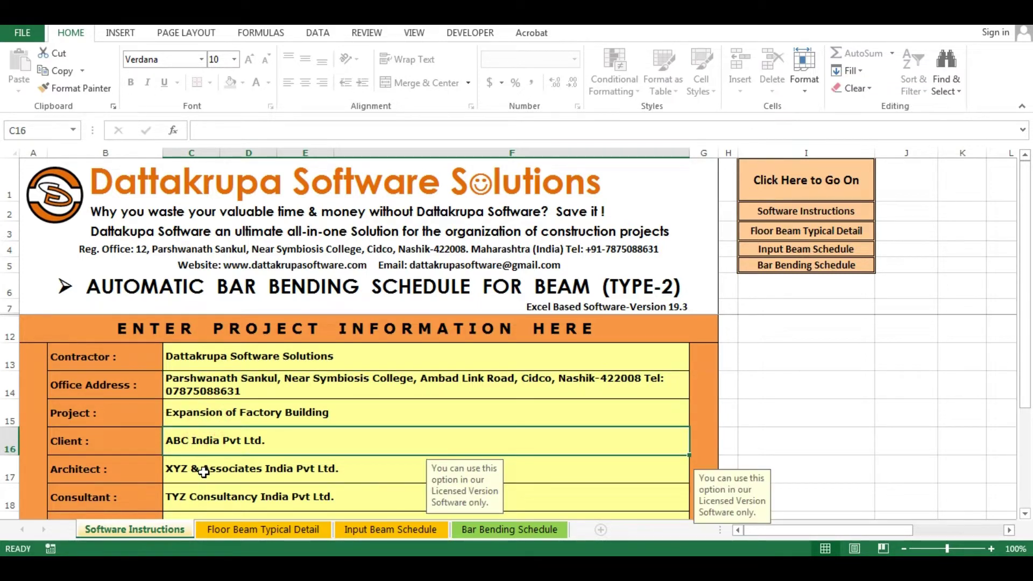
click(203, 495)
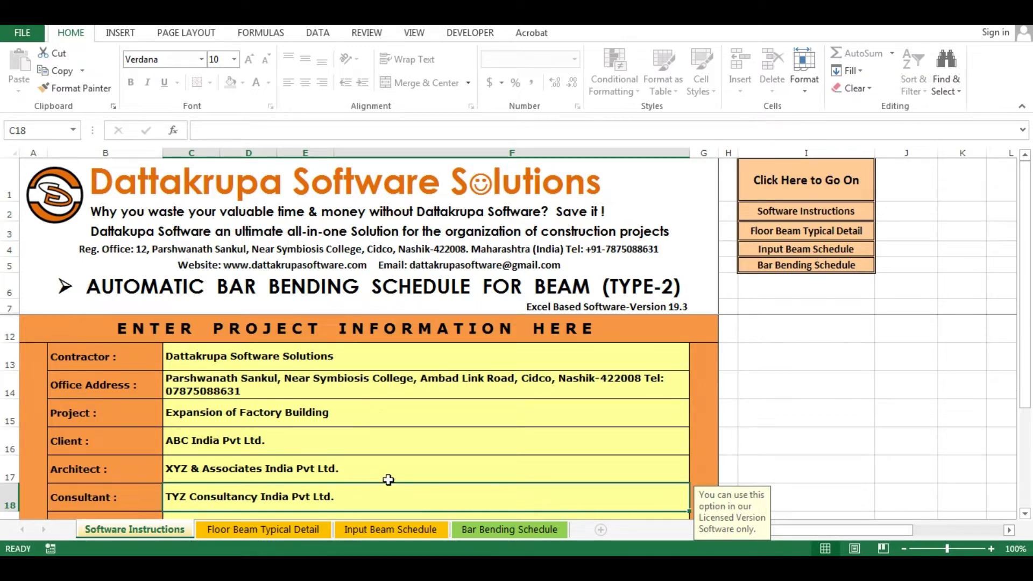
scroll(388, 480, down, 1)
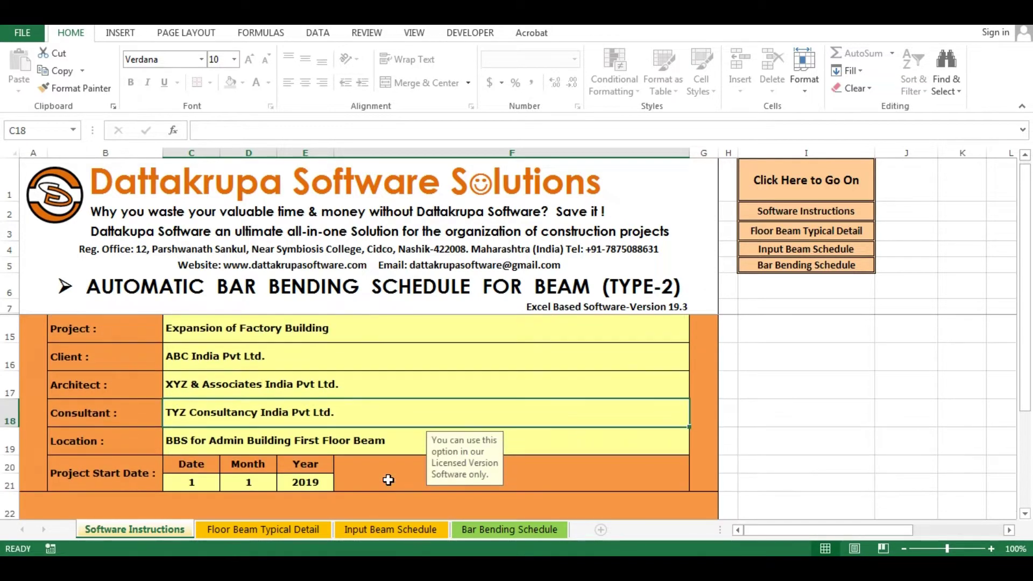
click(398, 443)
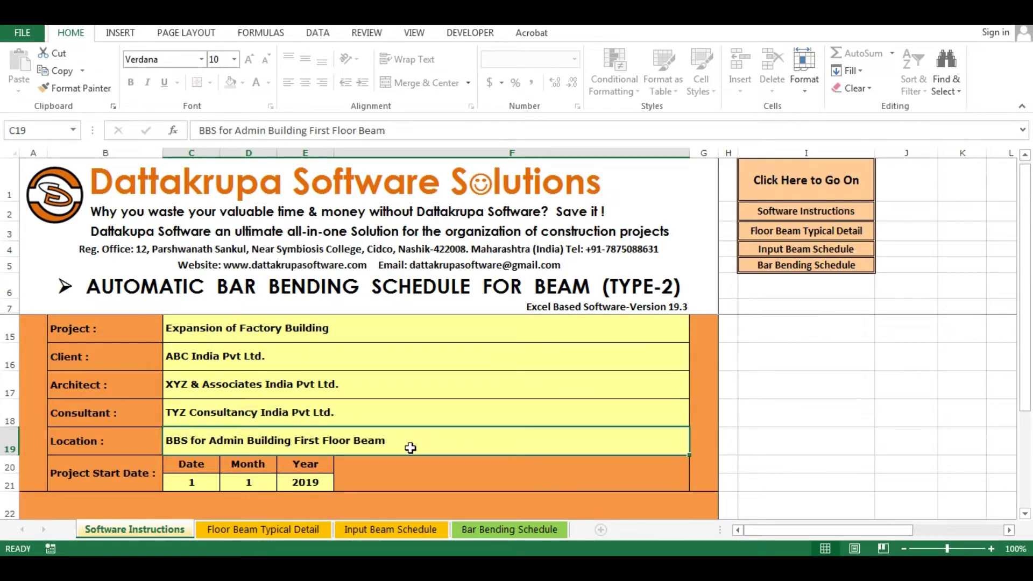
scroll(410, 447, up, 1)
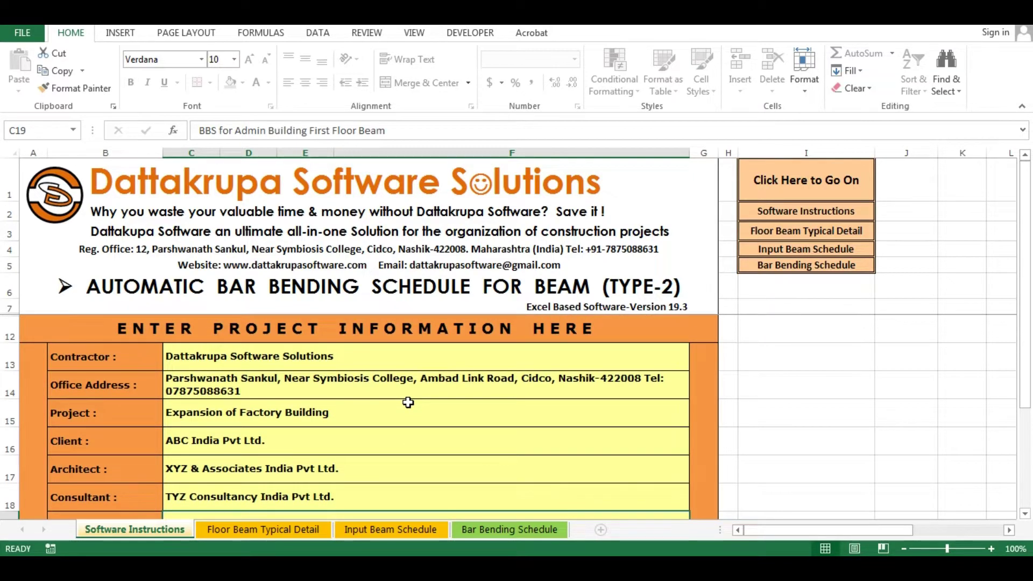
scroll(357, 440, down, 3)
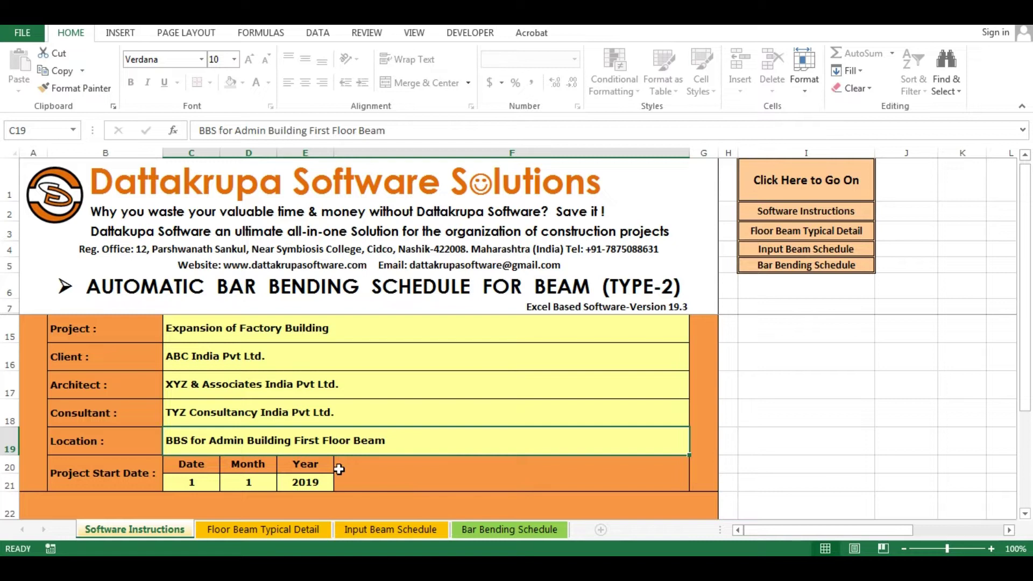
scroll(339, 468, up, 1)
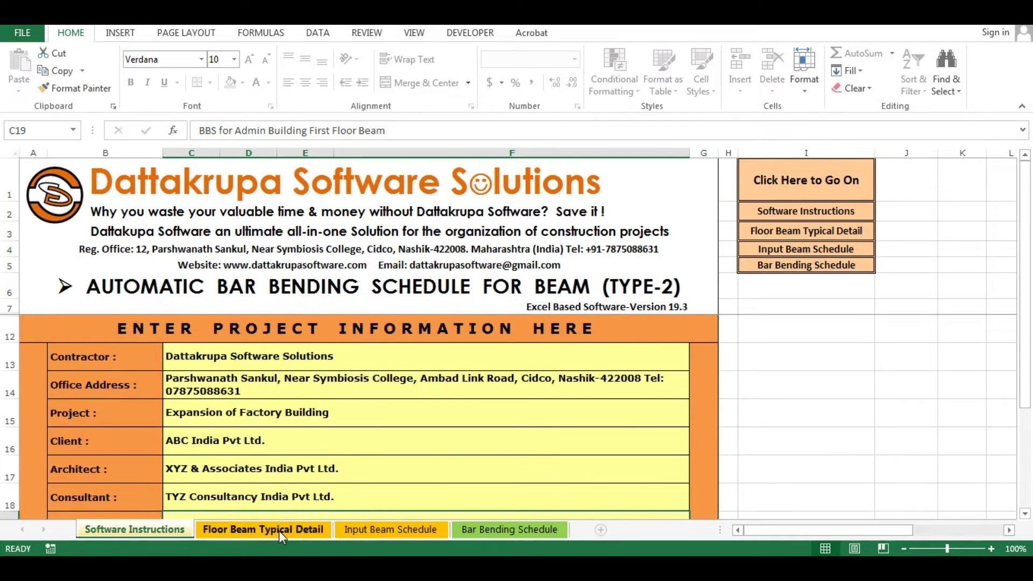
- Read through the usage instructions, the frequently asked questions and the data input guidance on the Software Instructions sheet
scroll(330, 451, down, 4)
scroll(346, 433, up, 1)
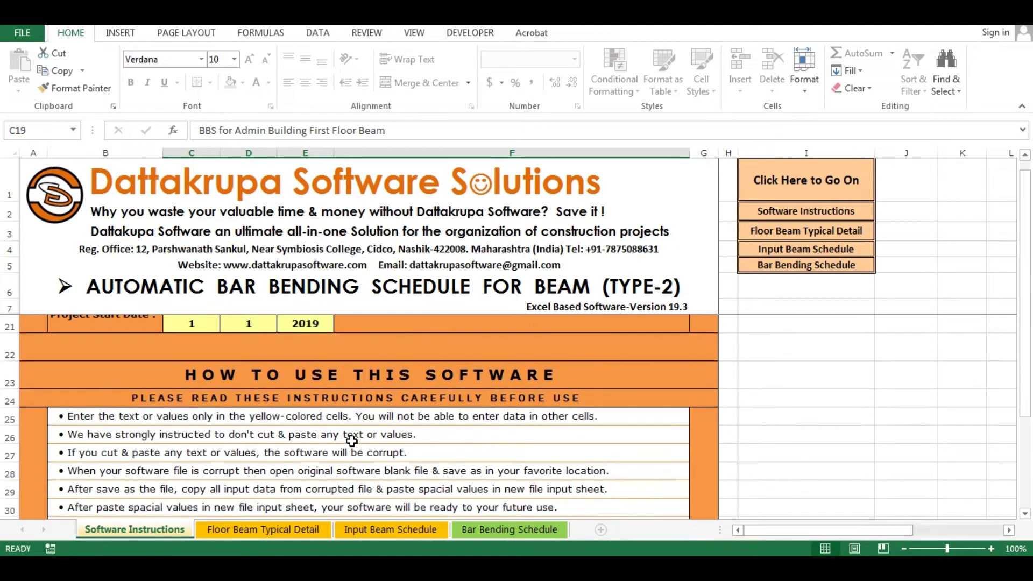
scroll(281, 444, down, 4)
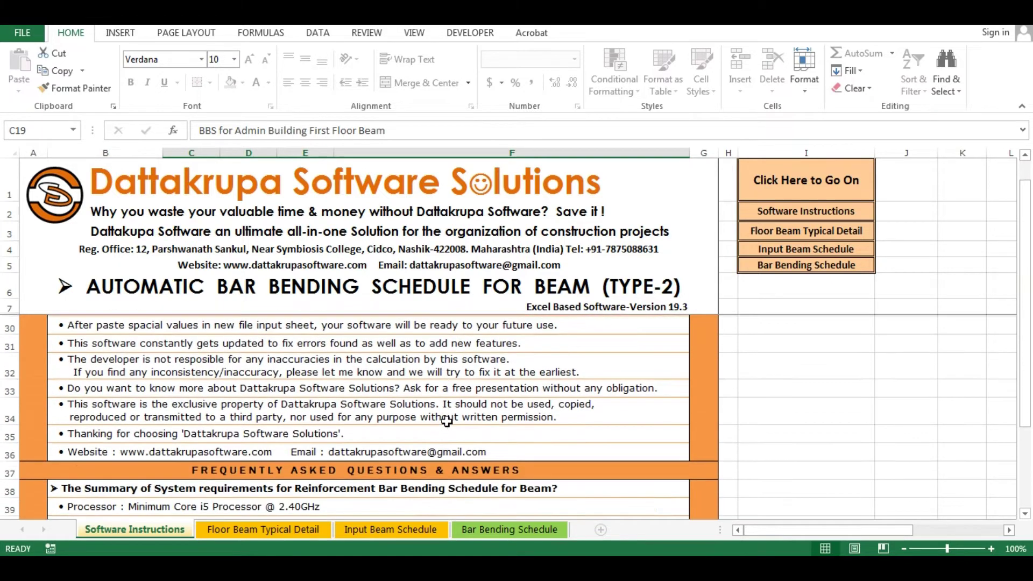
scroll(477, 439, down, 1)
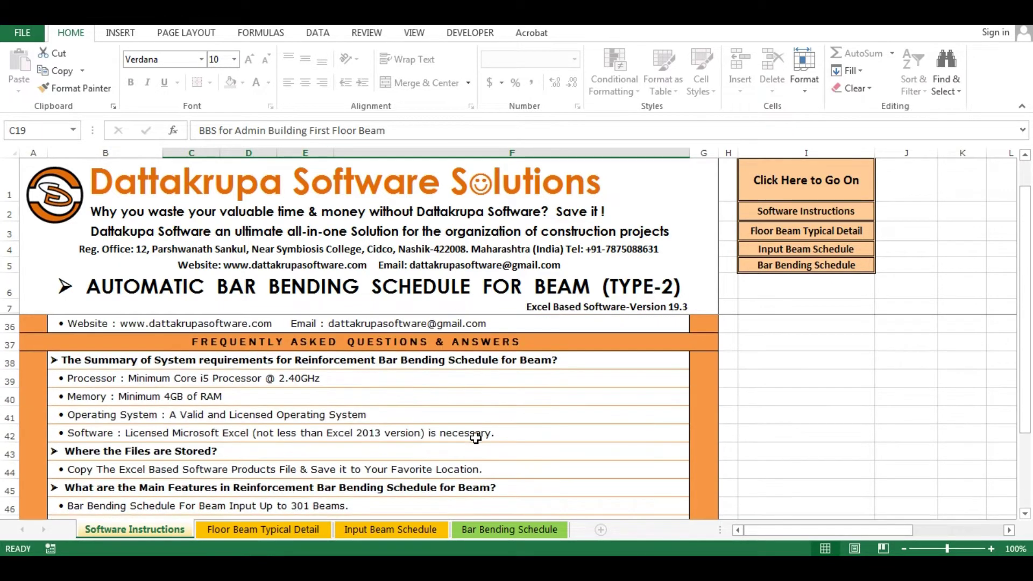
scroll(274, 452, down, 6)
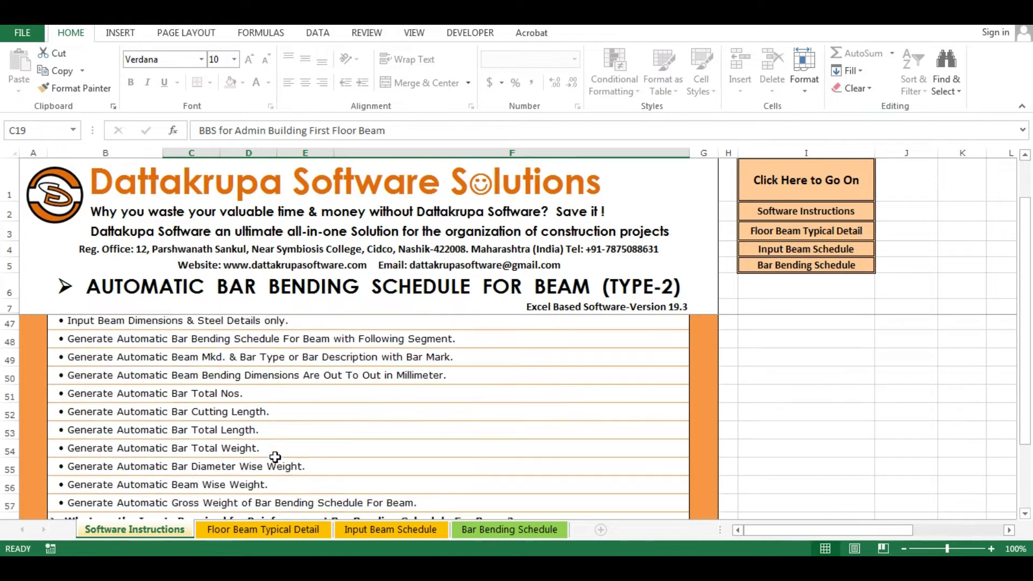
scroll(275, 458, down, 15)
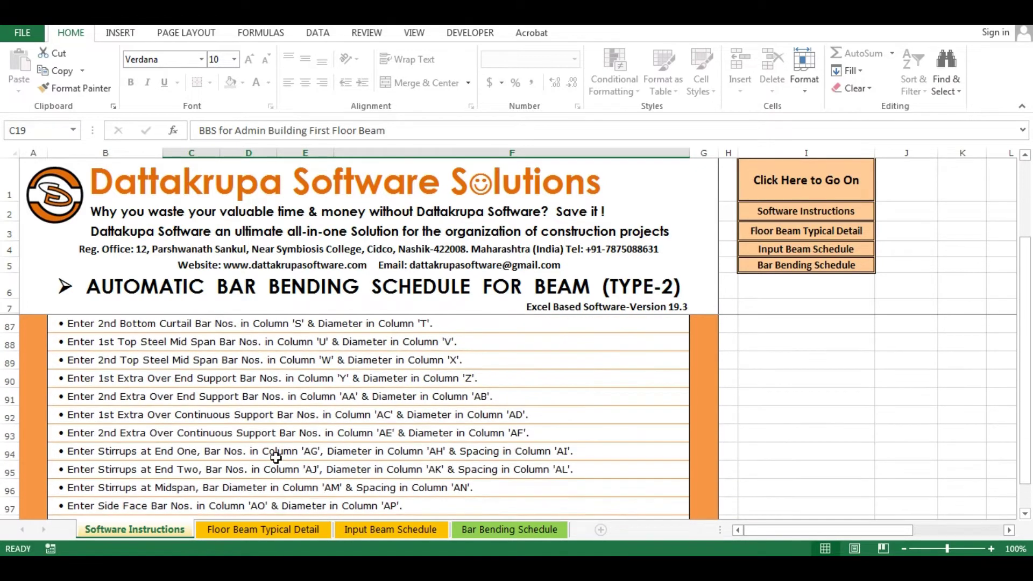
scroll(276, 457, down, 2)
scroll(275, 457, up, 20)
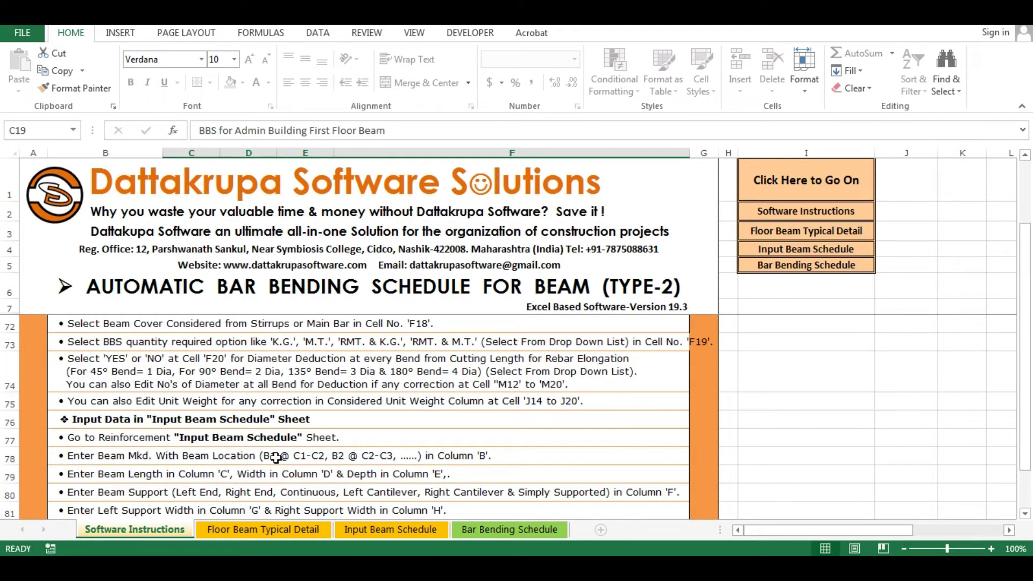
scroll(276, 458, up, 11)
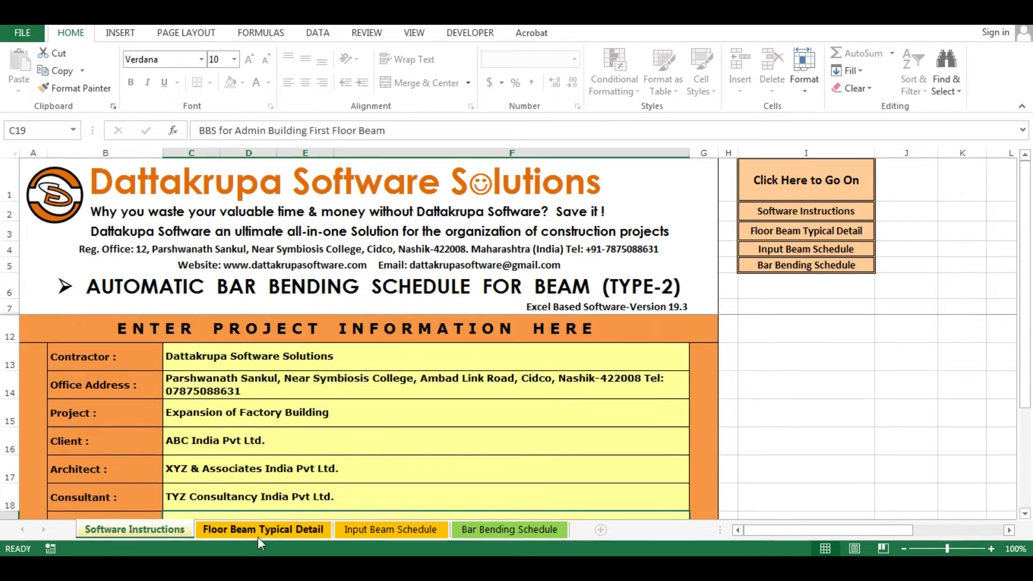
- Open the Floor Beam Typical Detail sheet and examine the beam top, bottom, side and end cover values and the Bar 'L' deduction
click(263, 530)
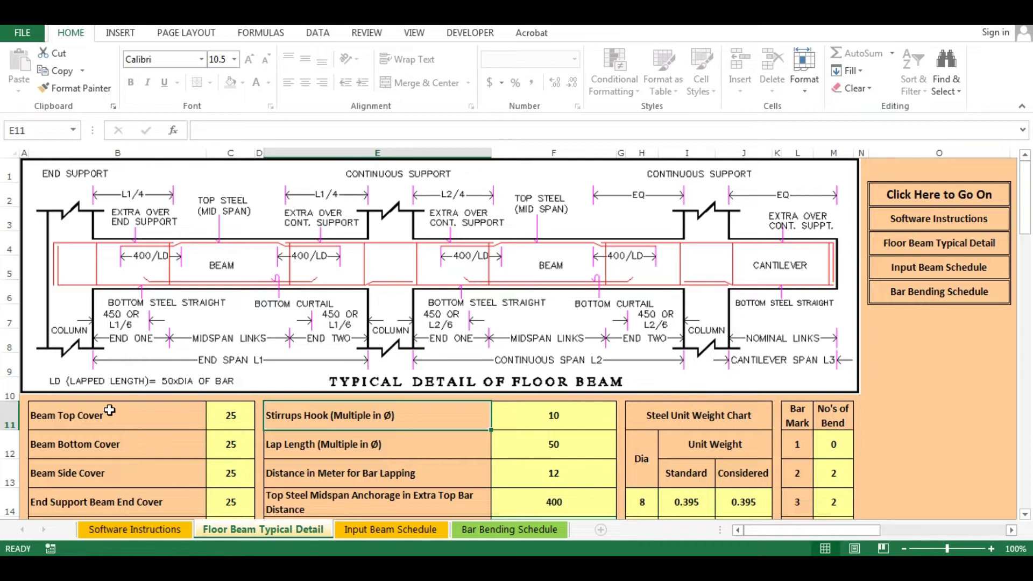
click(89, 418)
click(218, 415)
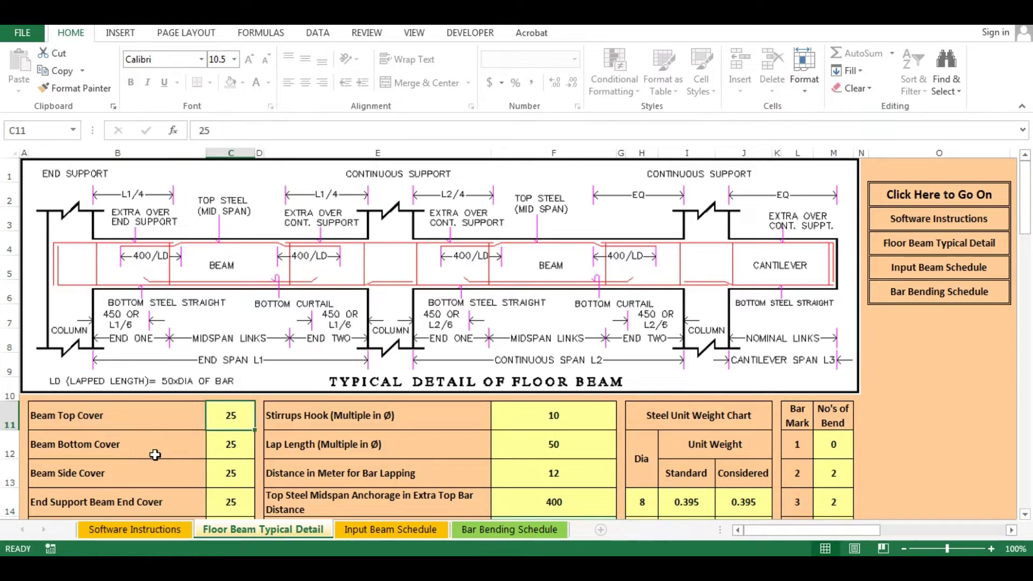
click(231, 478)
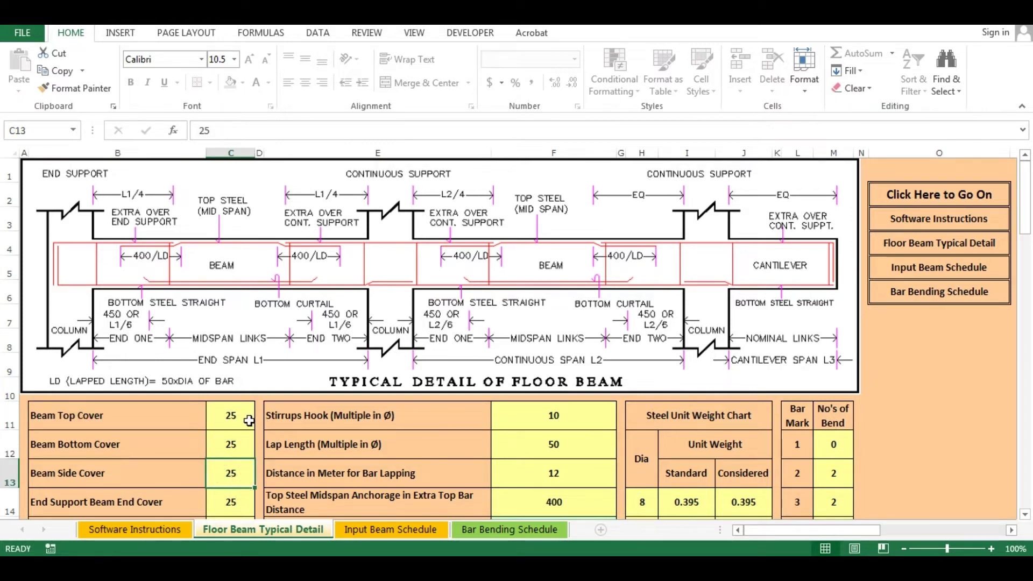
scroll(240, 379, down, 1)
click(229, 432)
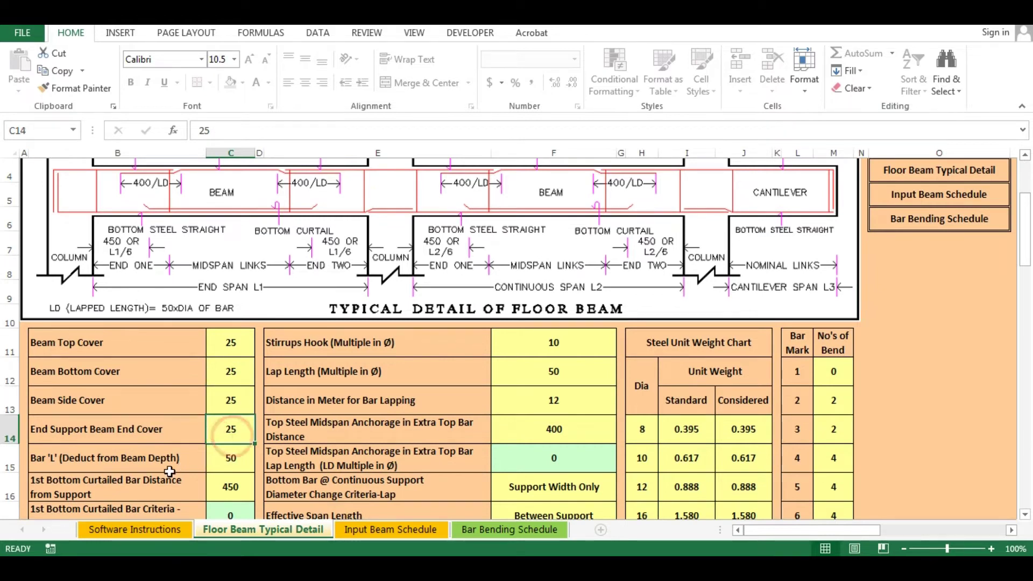
drag(228, 343, 228, 423)
click(118, 456)
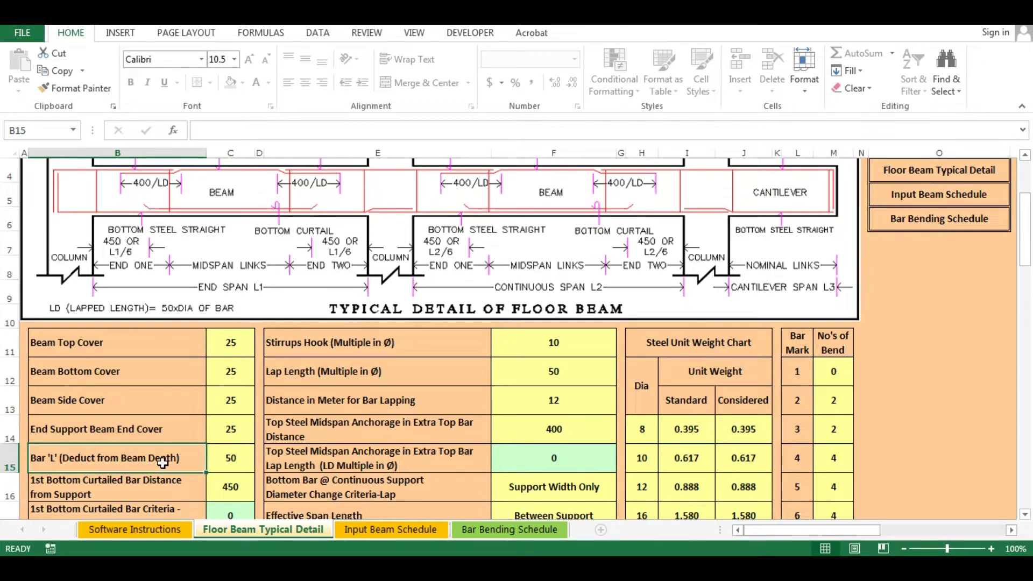
click(243, 461)
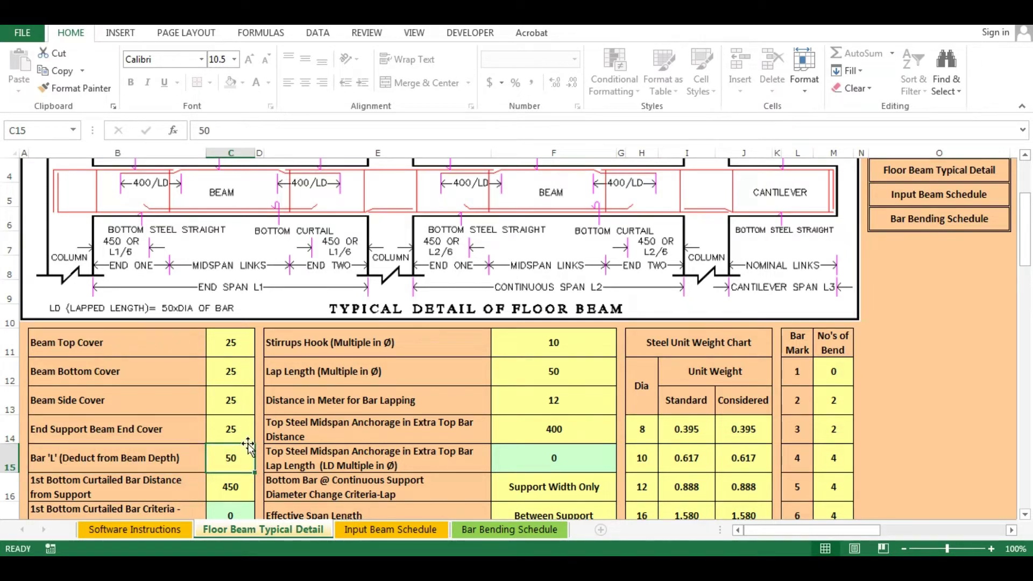
- Check the 1st and 2nd bottom curtailed bar distances from support and choose 0 for the 1st Bottom Curtailed Bar Criteria
scroll(245, 458, down, 1)
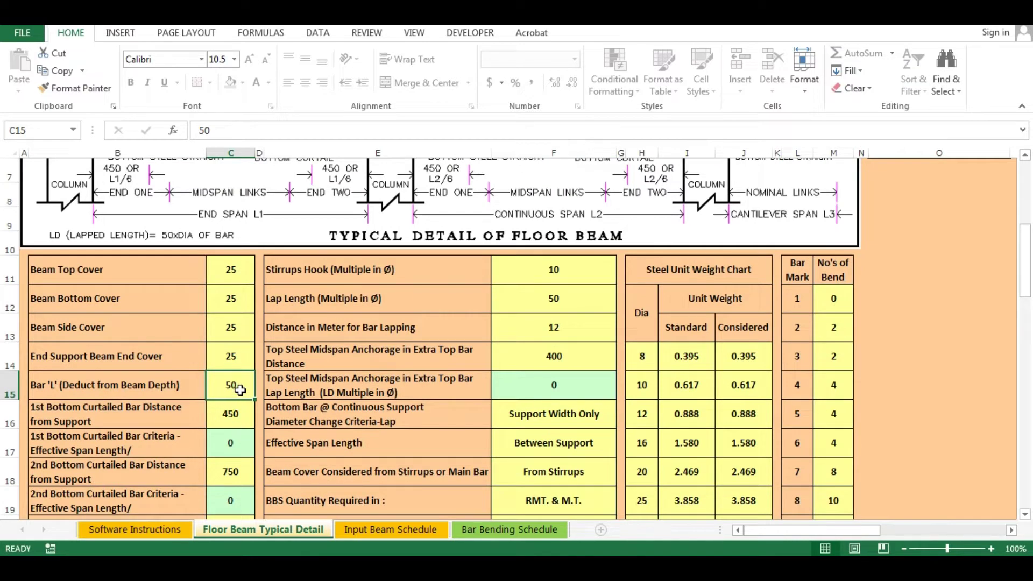
scroll(240, 390, down, 1)
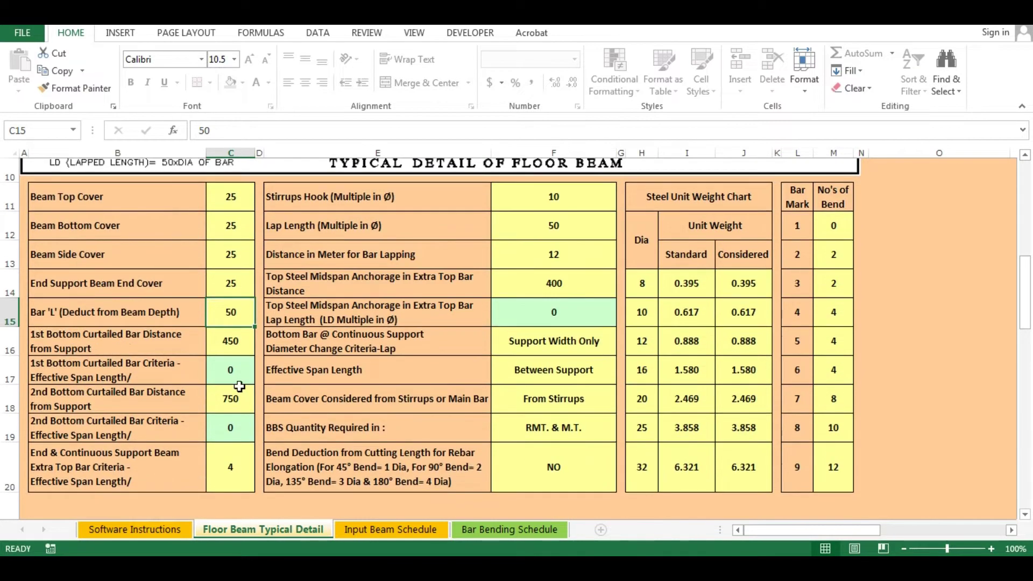
click(235, 342)
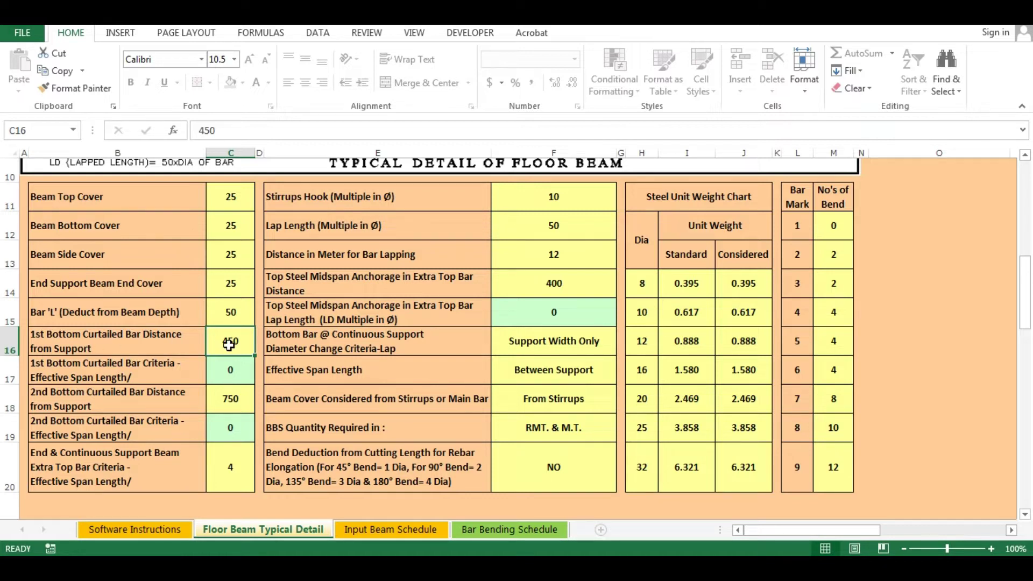
click(242, 390)
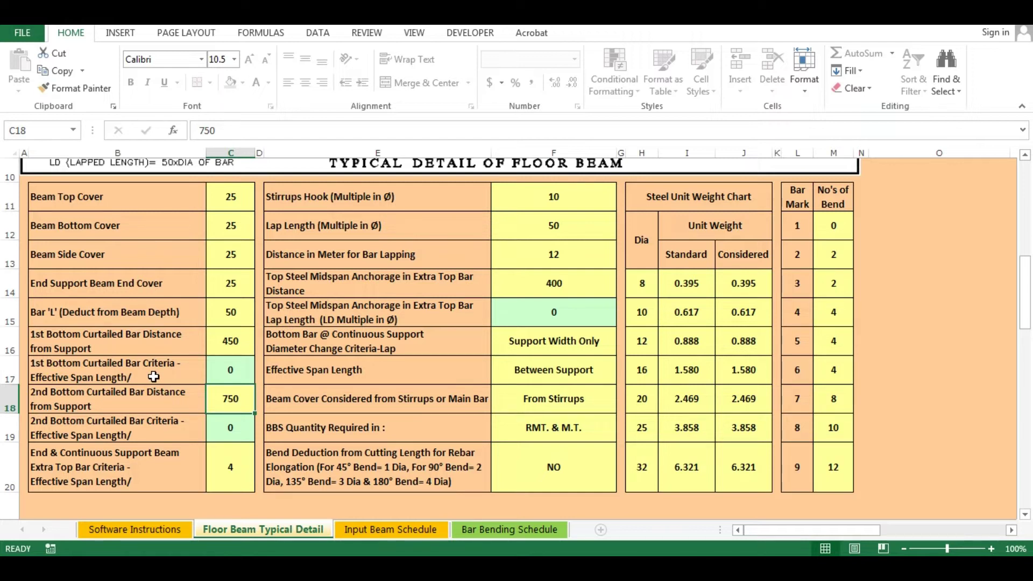
click(240, 343)
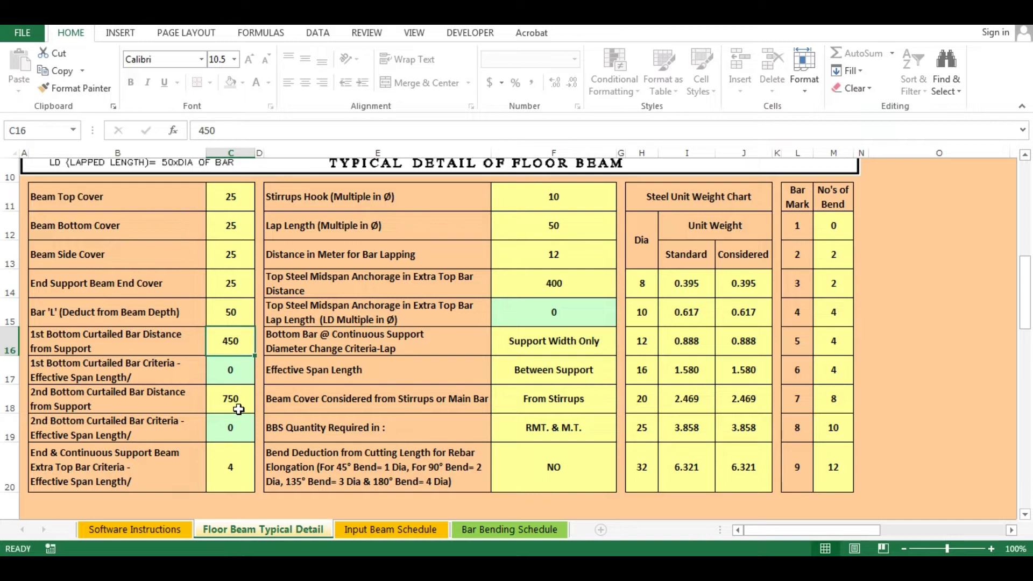
click(231, 366)
click(261, 377)
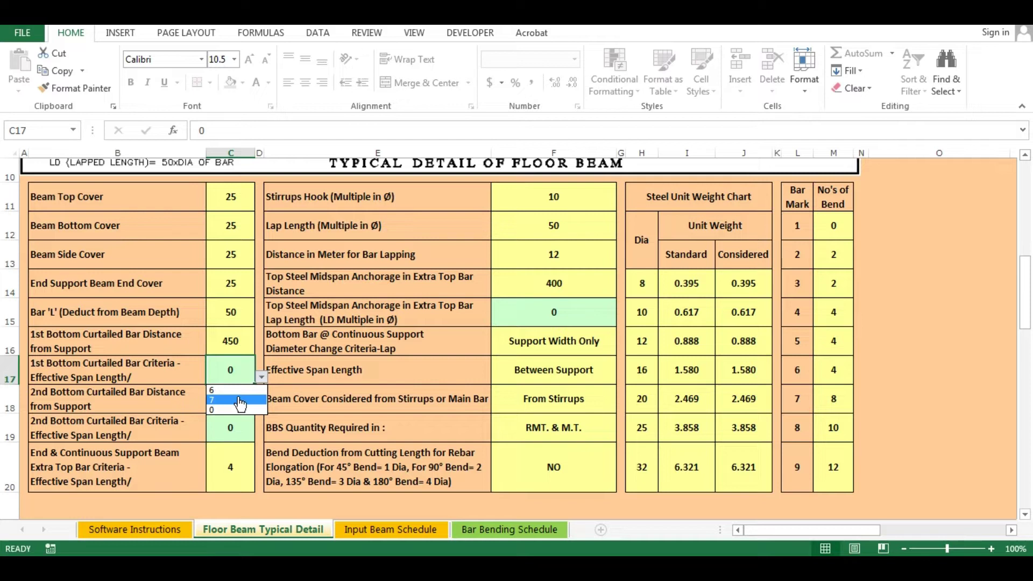
click(237, 410)
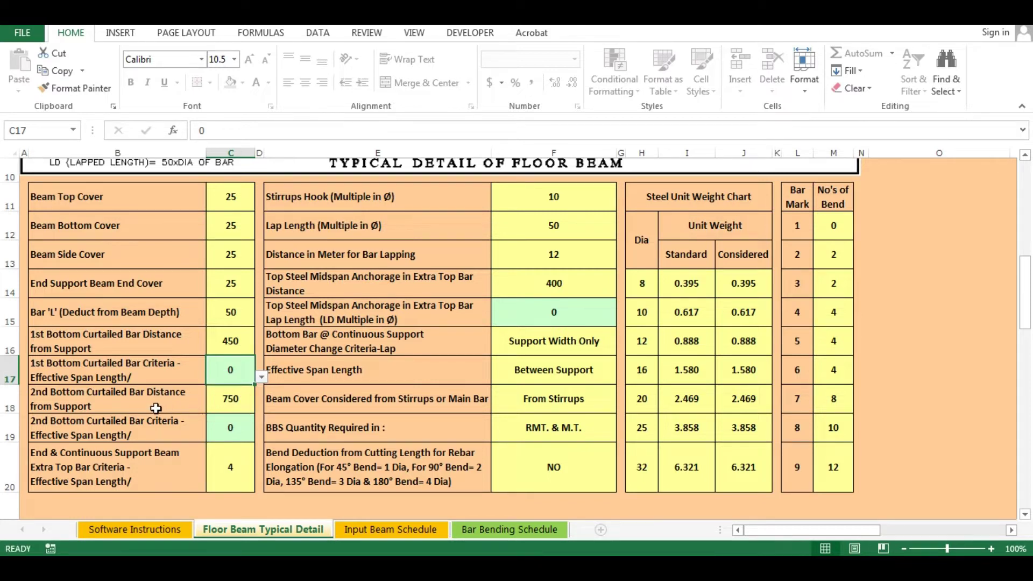
- Check the 2nd bottom curtailed bar criteria and choose 4 for the End & Continuous Support Beam Extra Top Bar Criteria
click(156, 409)
click(146, 425)
click(240, 426)
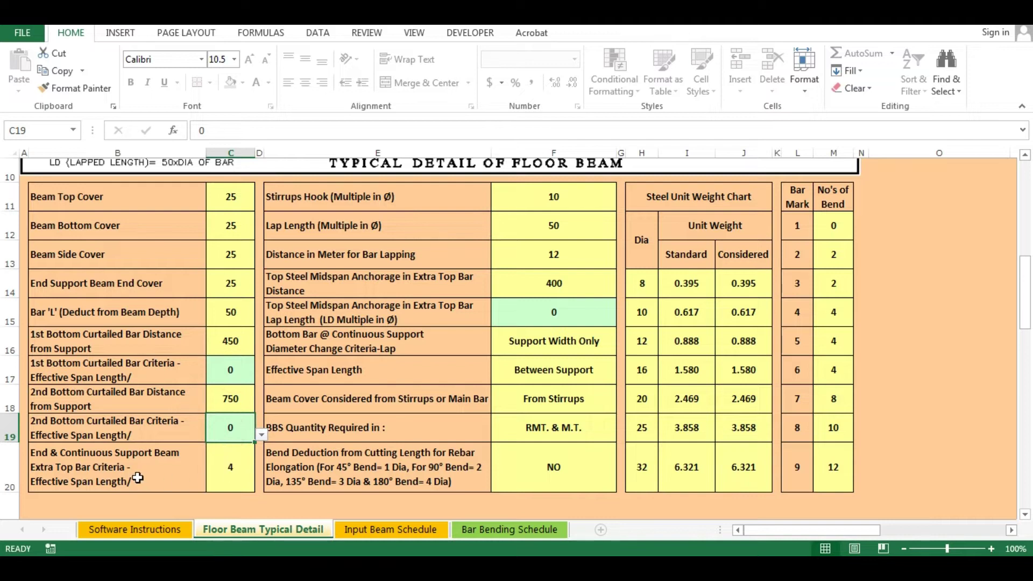
click(137, 478)
click(244, 472)
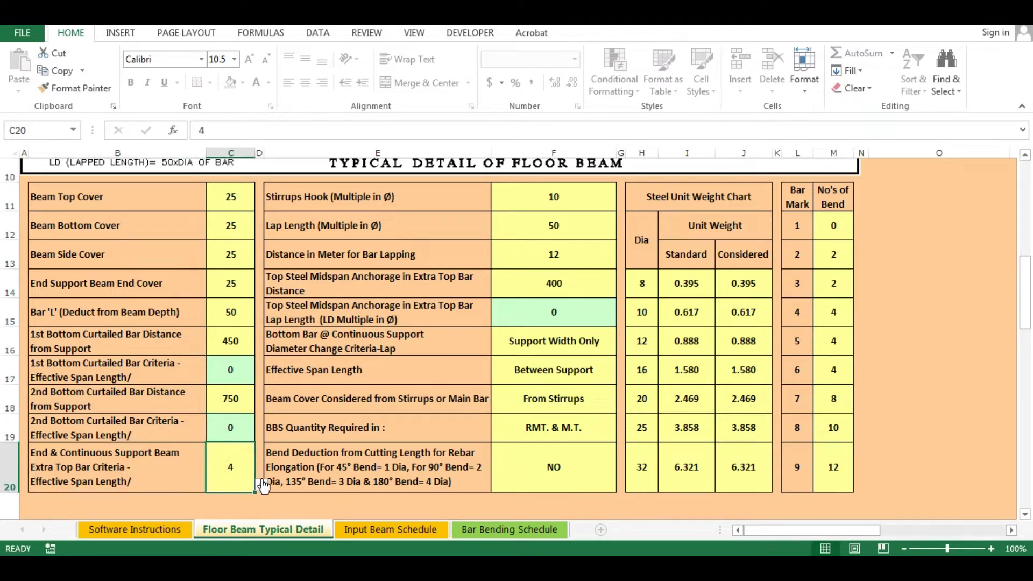
click(262, 485)
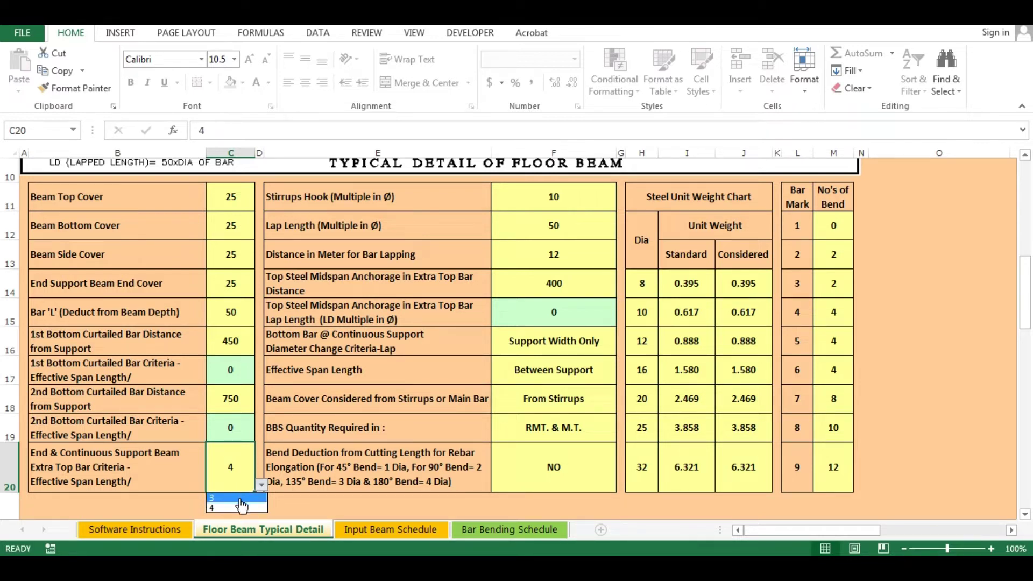
click(226, 508)
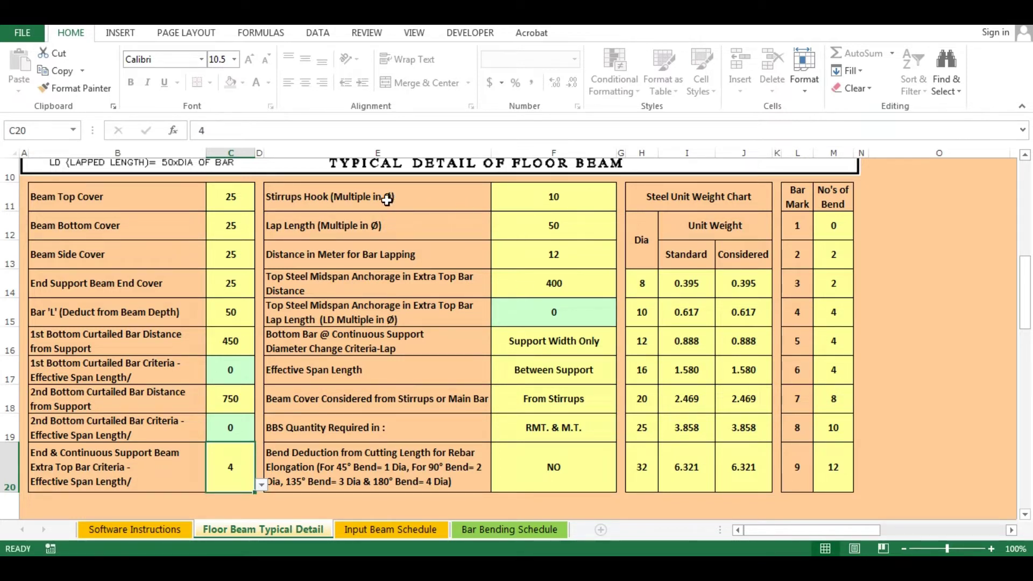
- Check the stirrups hook multiple, the lap length multiple and the distance in metres for bar lapping
click(515, 201)
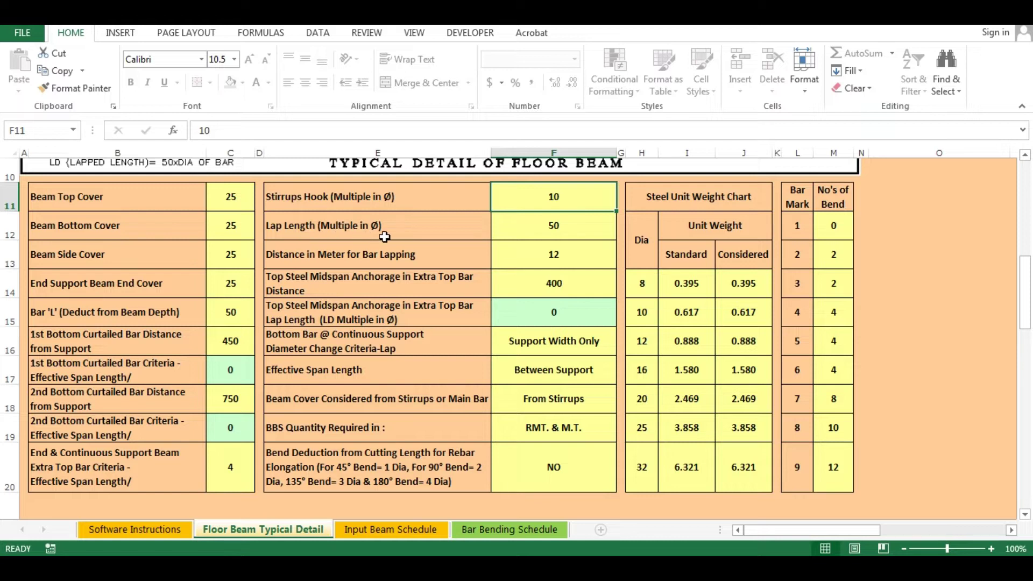
click(509, 229)
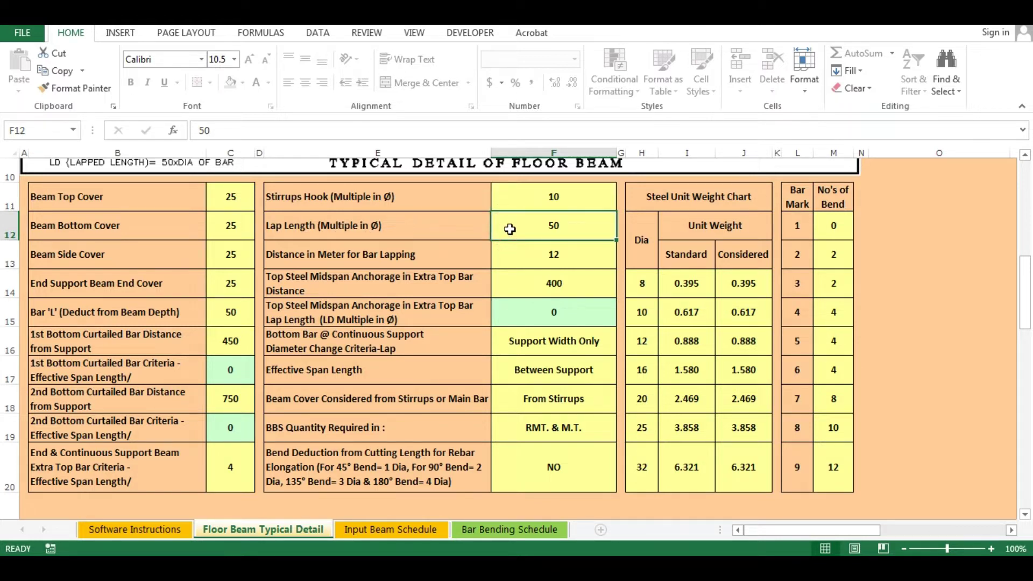
click(472, 256)
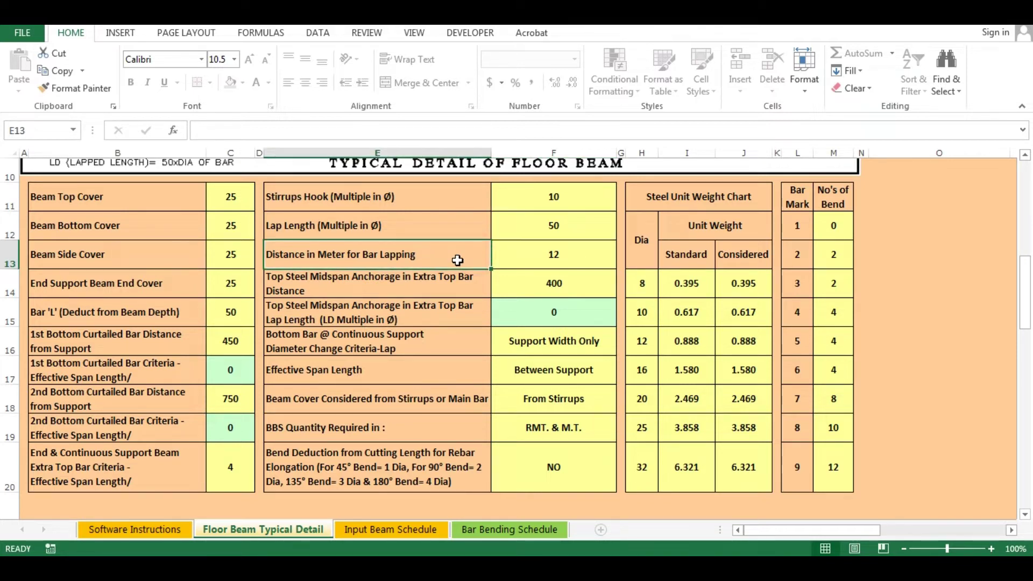
click(509, 257)
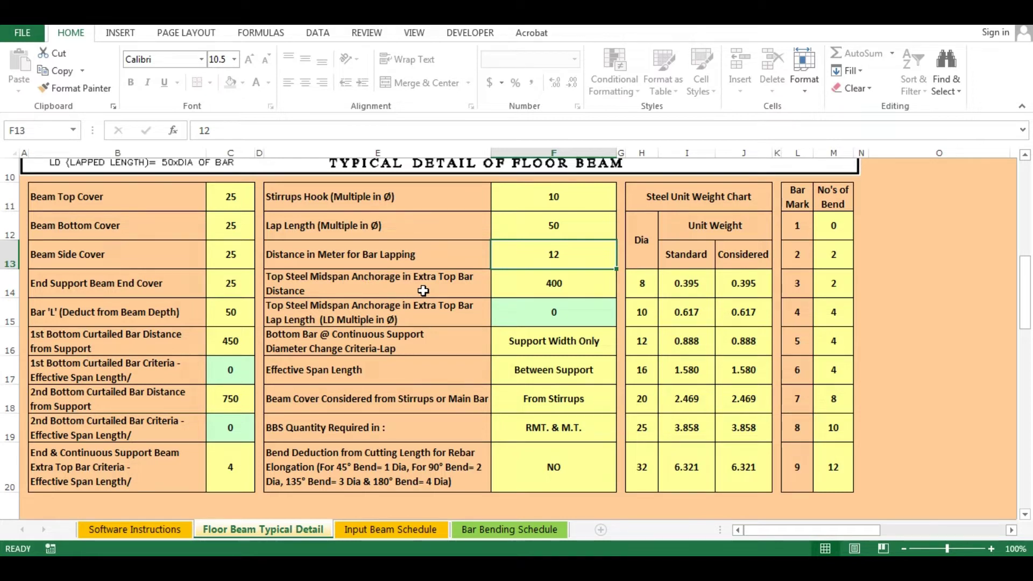
- Compare the top steel midspan anchorage distance and lap length in the extra top bar with the typical floor beam drawing
scroll(424, 291, up, 3)
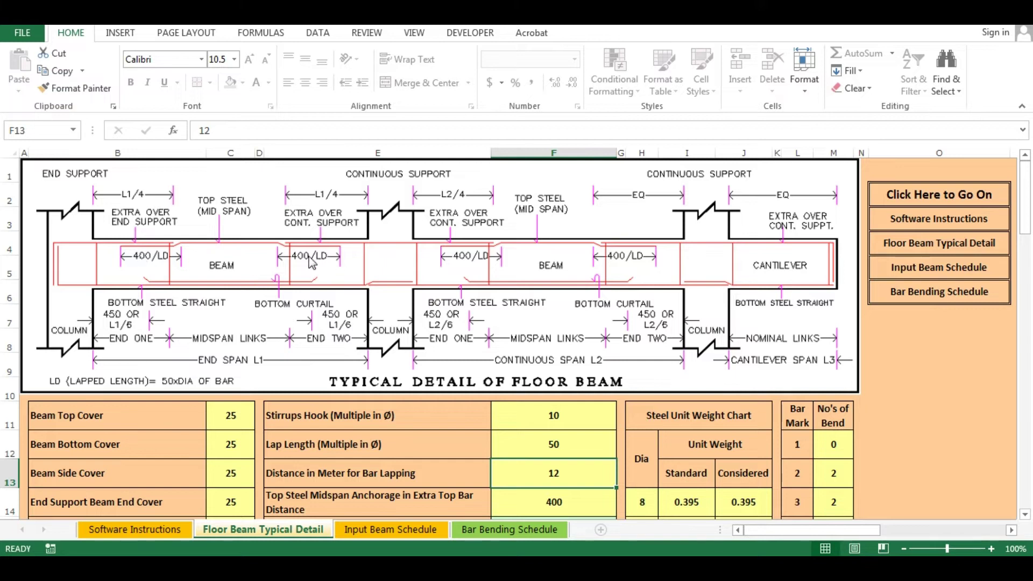
scroll(471, 264, down, 4)
scroll(488, 252, up, 2)
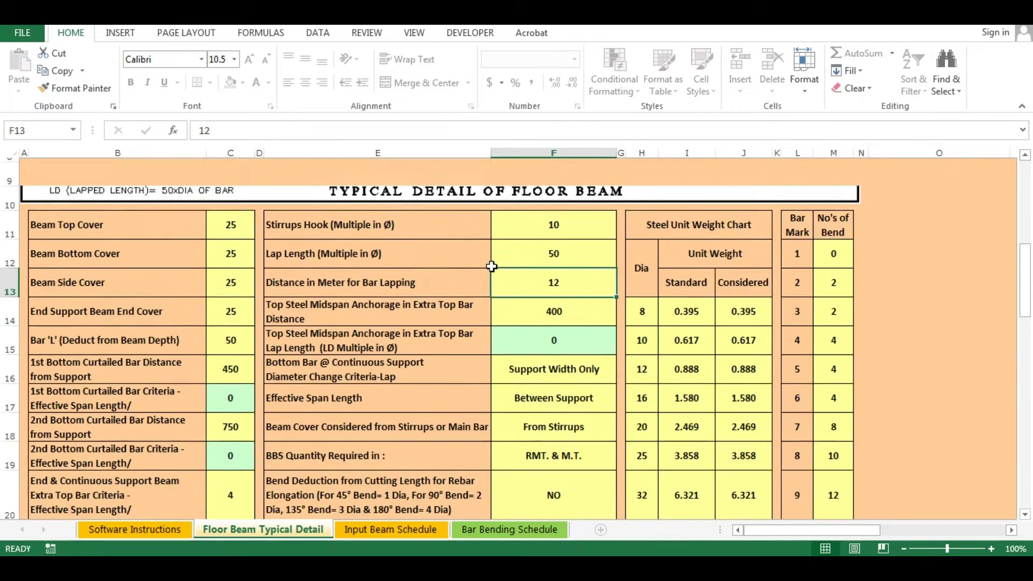
click(525, 365)
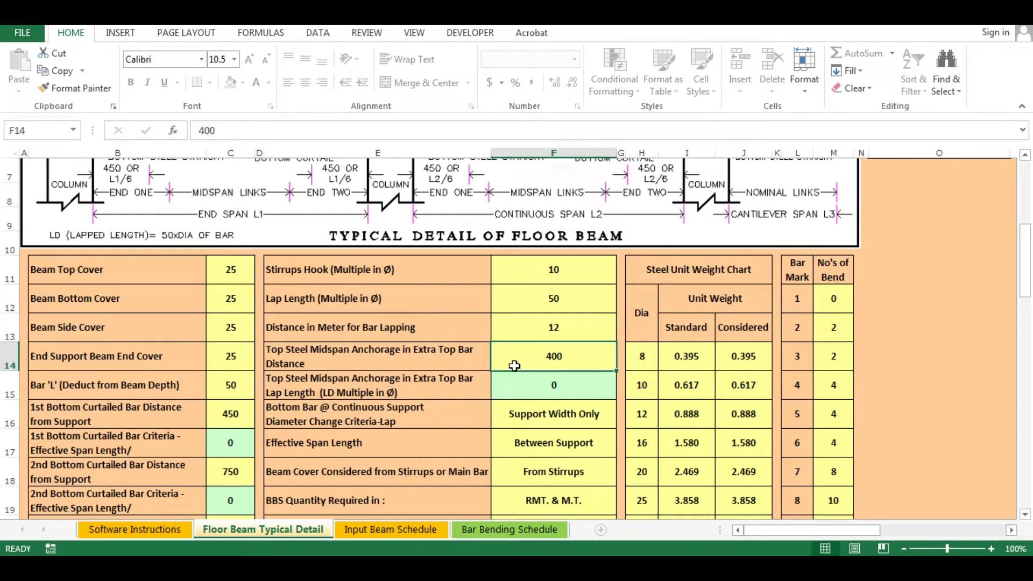
click(450, 394)
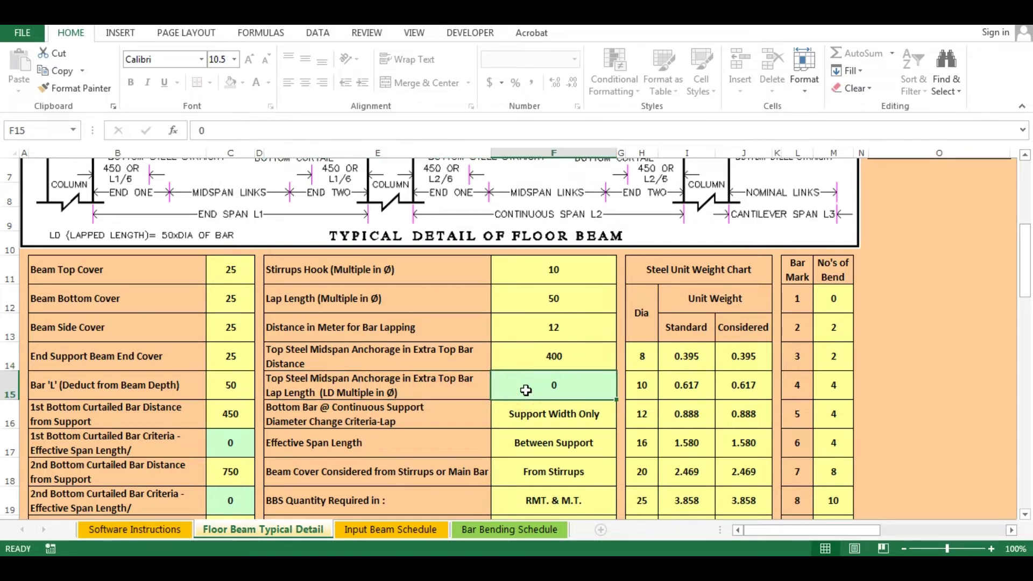
click(521, 354)
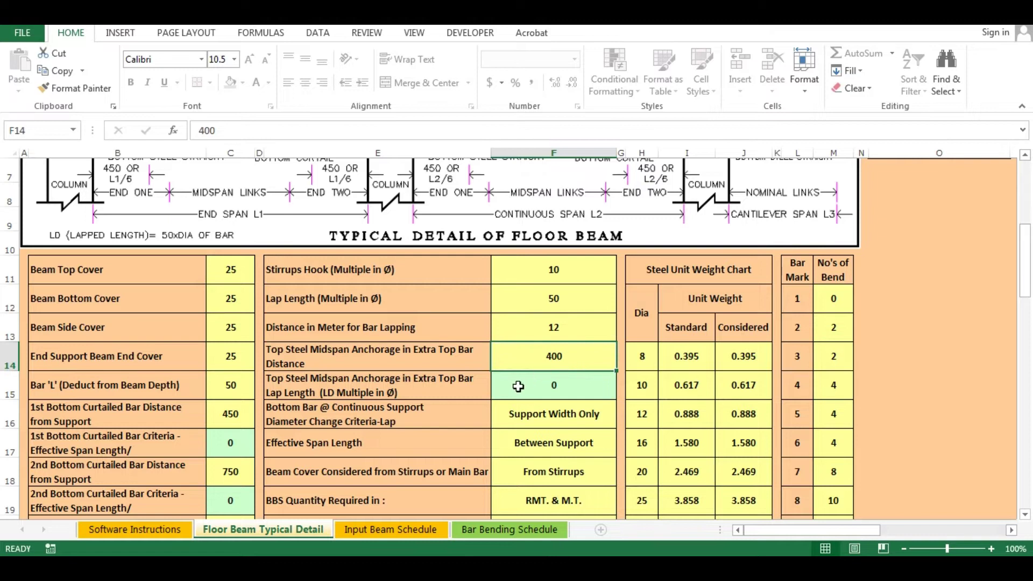
click(416, 392)
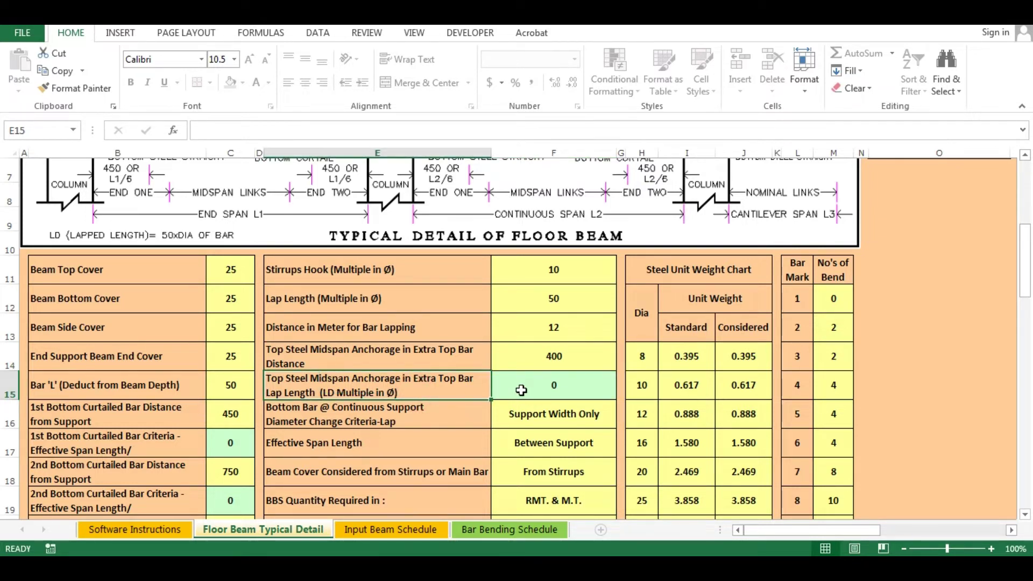
click(522, 390)
scroll(500, 387, up, 2)
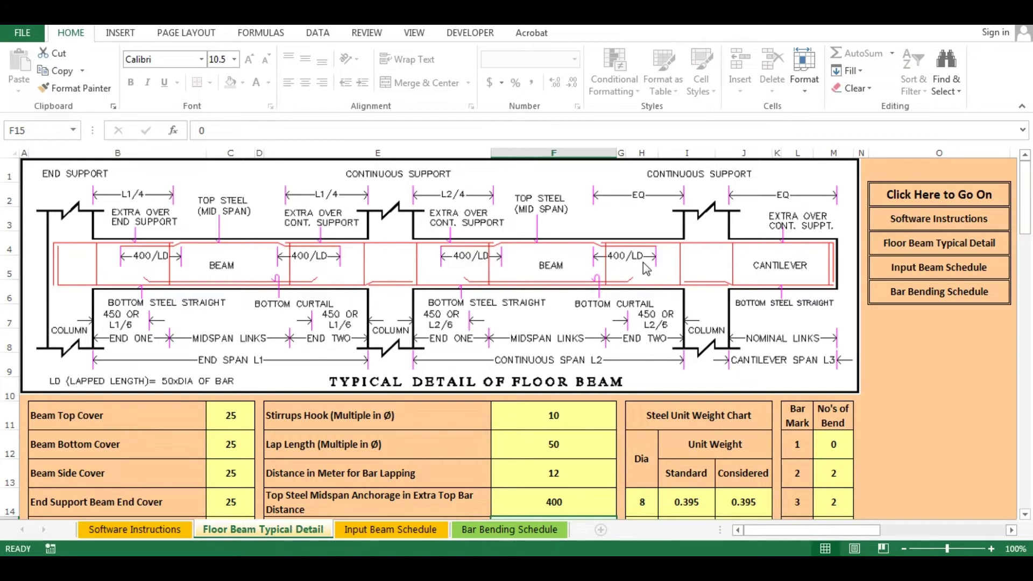
scroll(582, 288, down, 3)
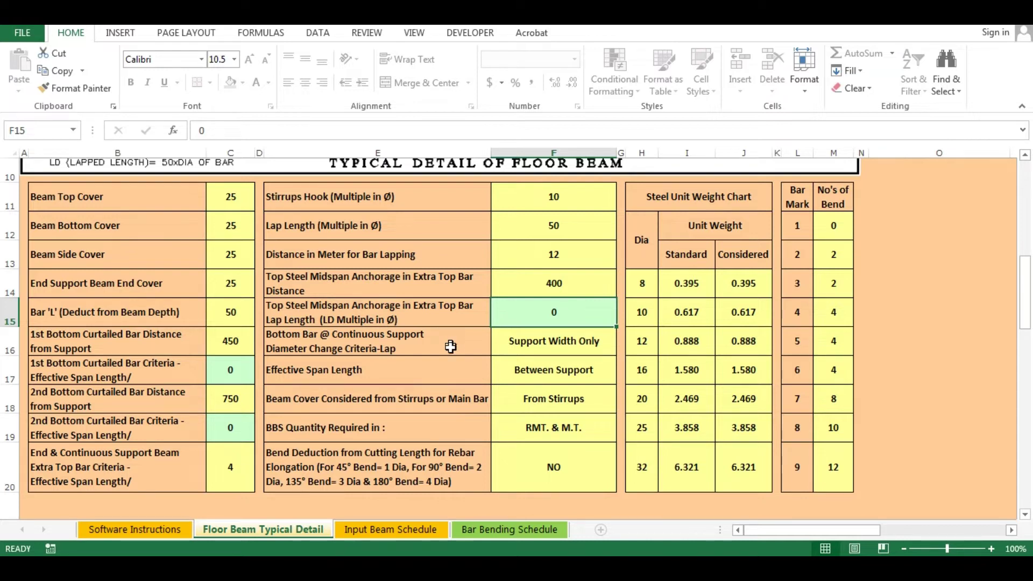
- Review the available options for Effective Span Length and for Beam Cover Considered from Stirrups or Main Bar
click(509, 380)
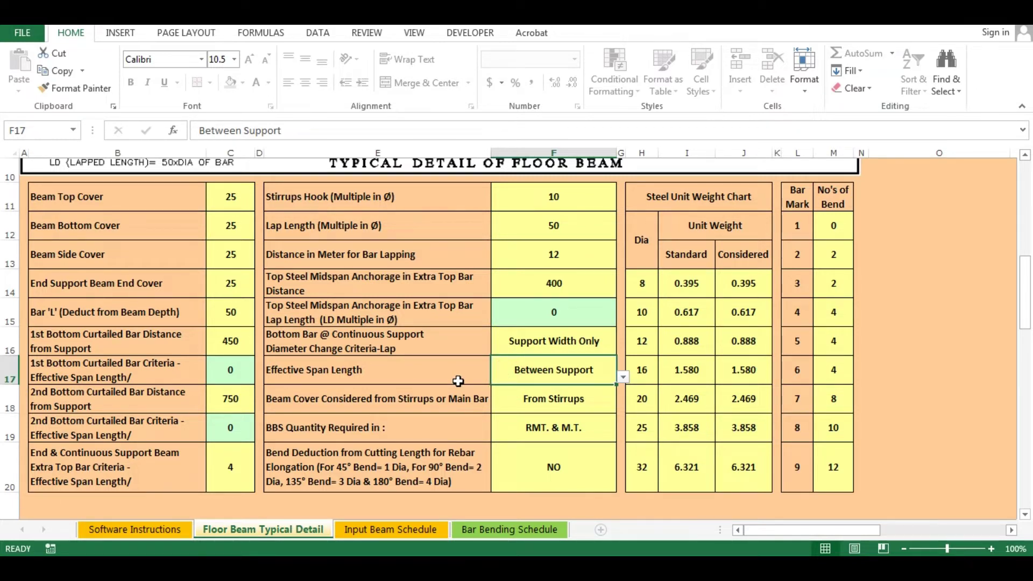
click(622, 377)
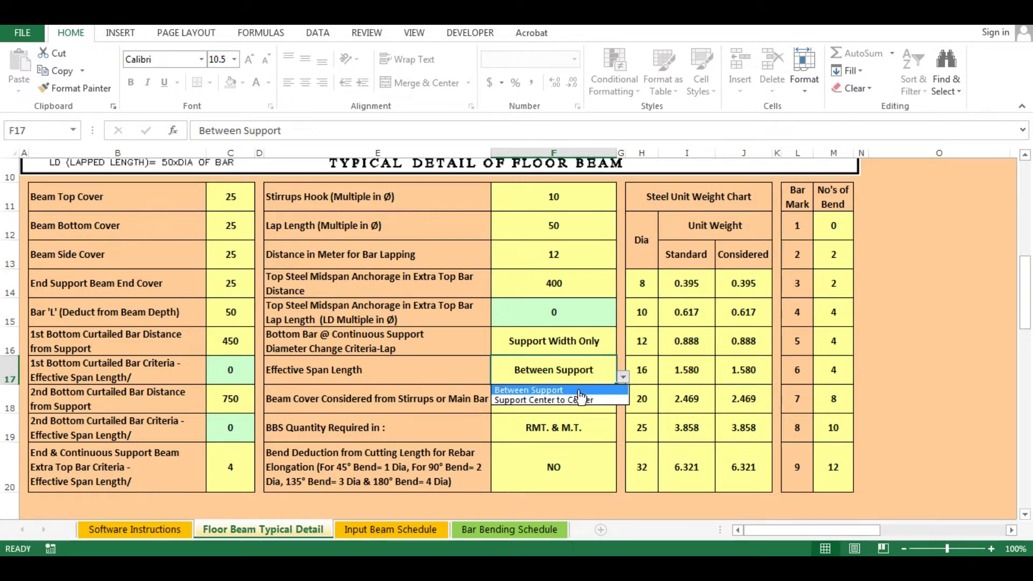
key(Escape)
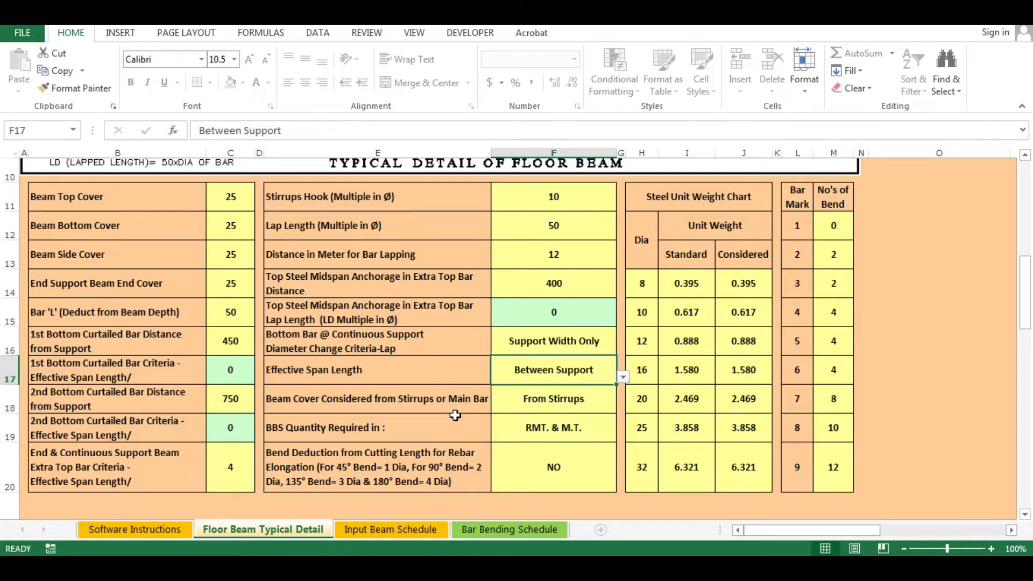
click(460, 401)
click(581, 402)
click(623, 406)
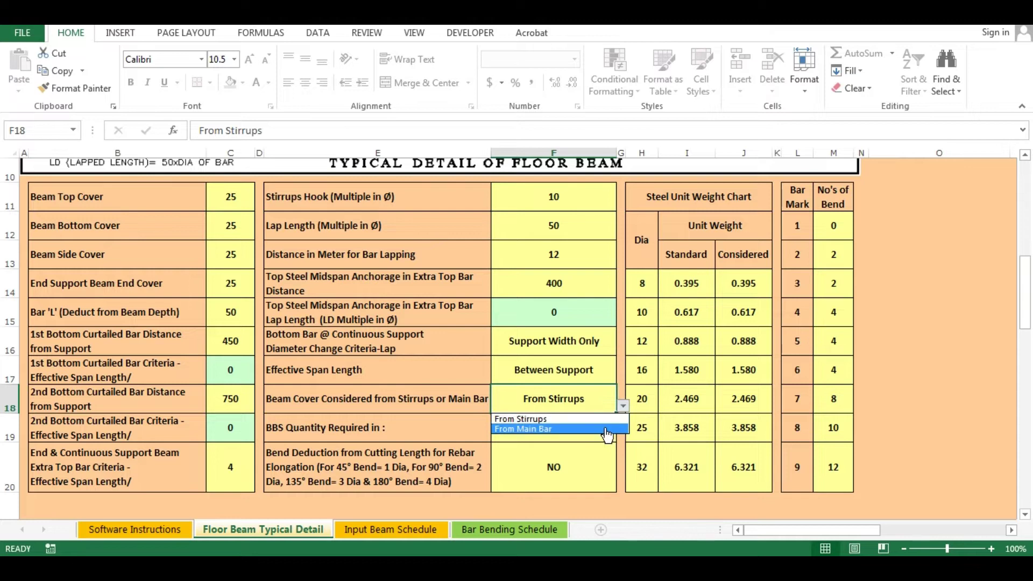
click(434, 399)
- Set the BBS Quantity Required in option to K.G
click(432, 428)
click(542, 426)
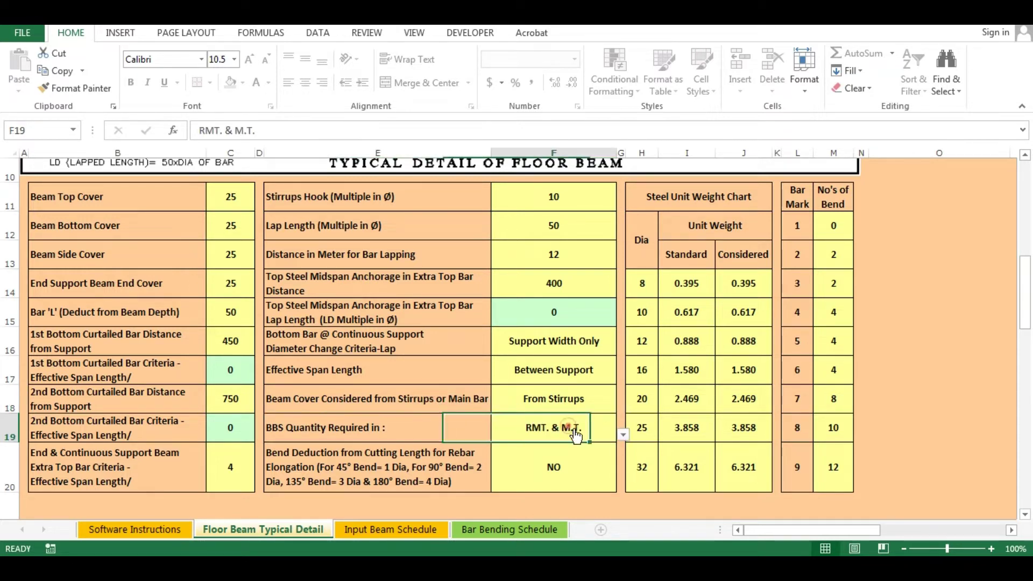
click(622, 434)
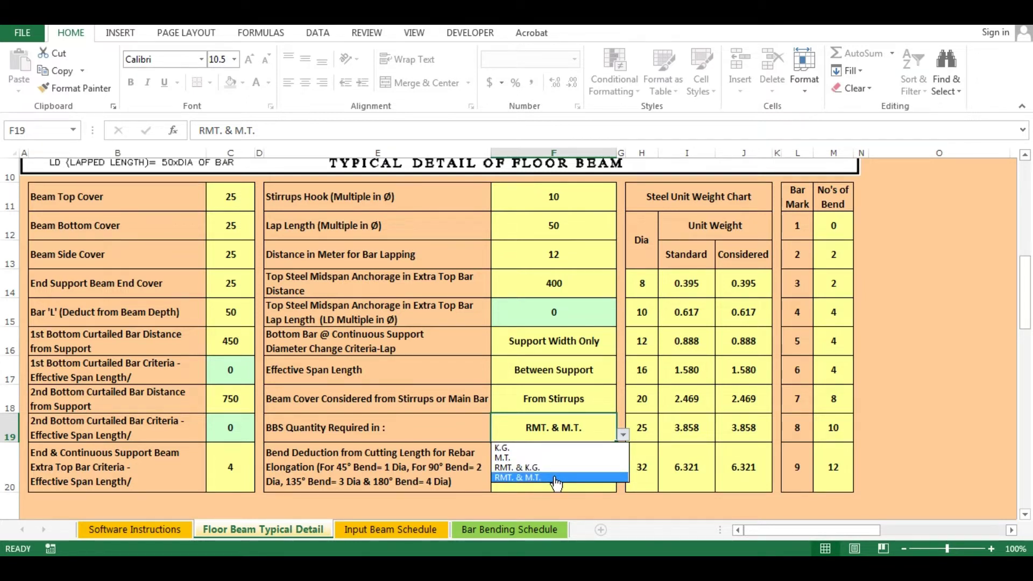
click(551, 450)
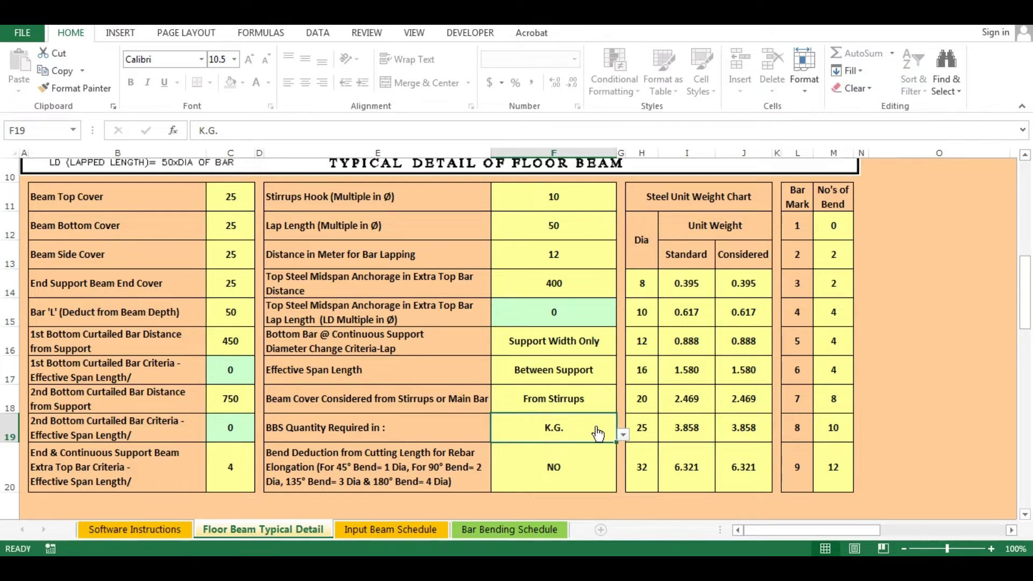
- Set Bend Deduction from Cutting Length for Rebar Elongation to YES
click(348, 474)
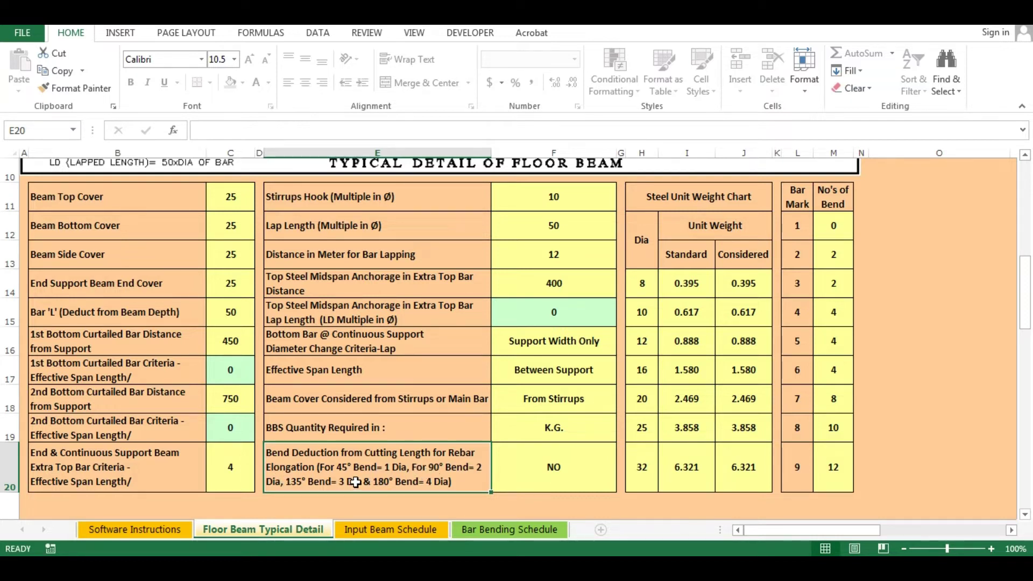
click(578, 470)
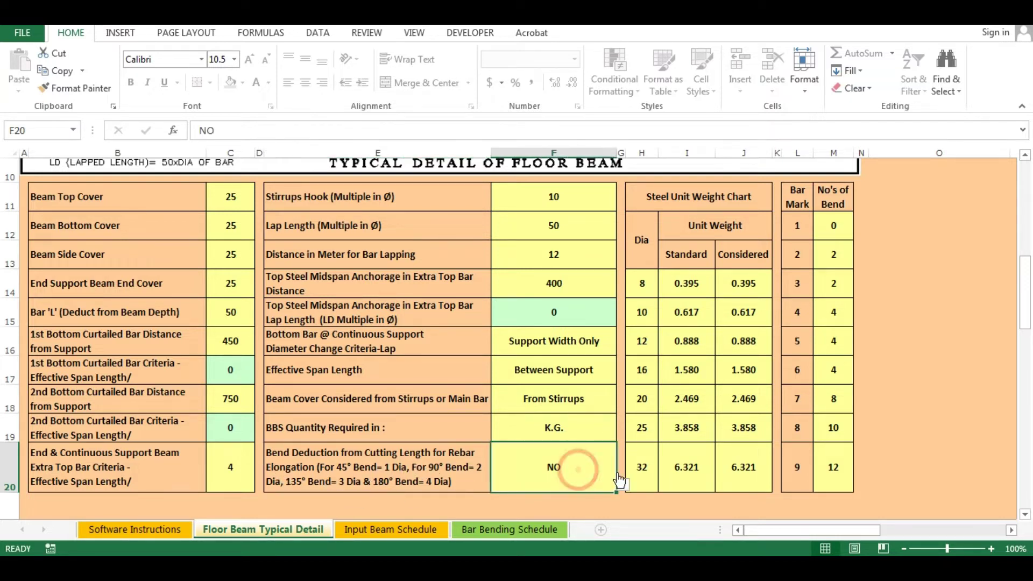
click(604, 474)
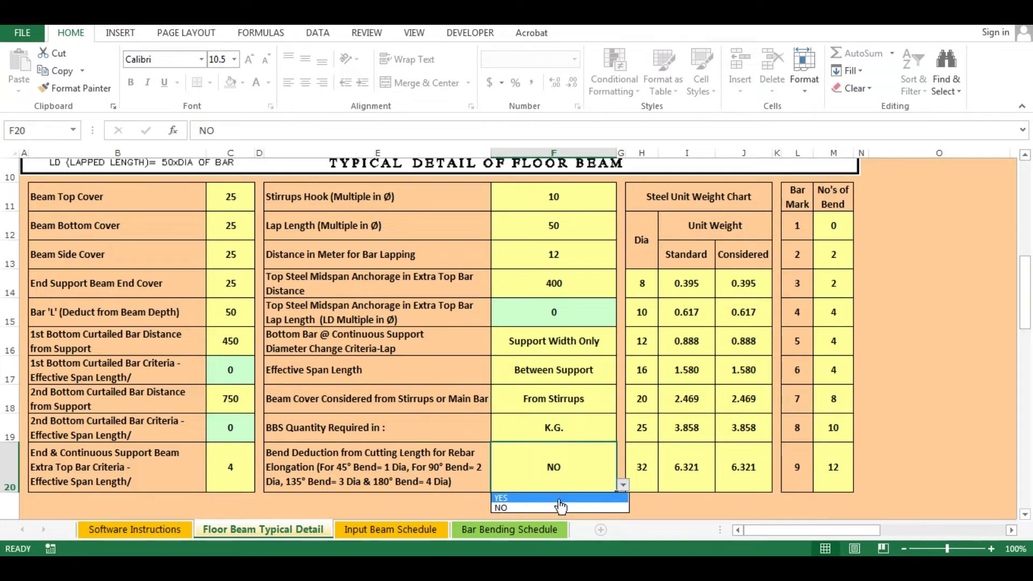
click(536, 498)
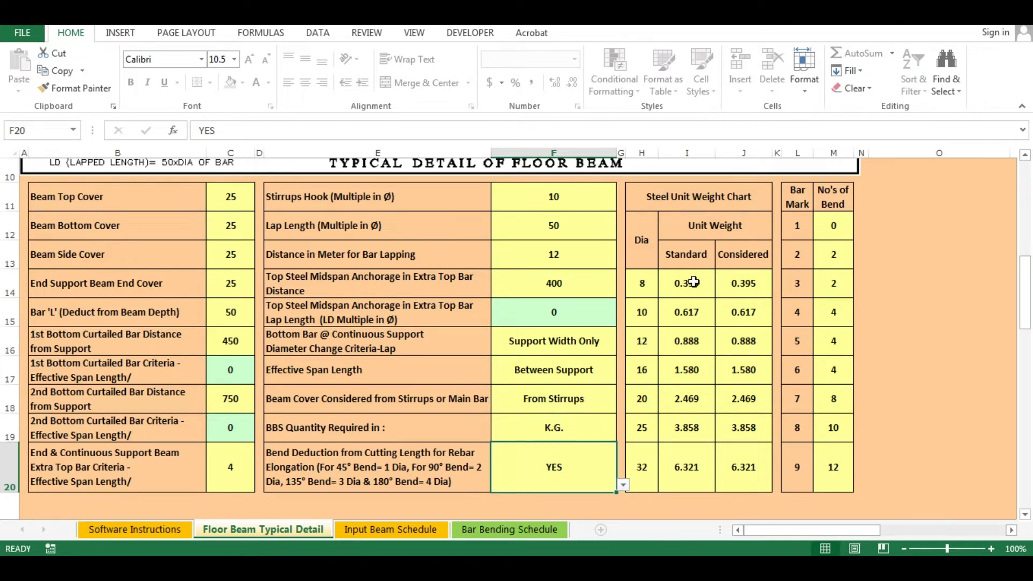
- Compare the standard and considered unit weights of the 8 mm bar in the Steel Unit Weight Chart
click(733, 280)
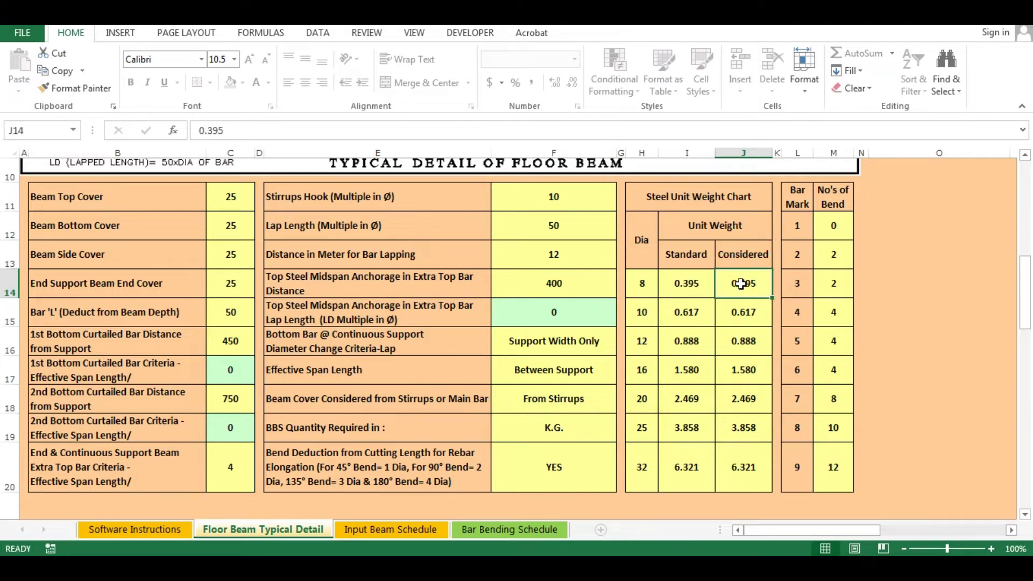
click(691, 284)
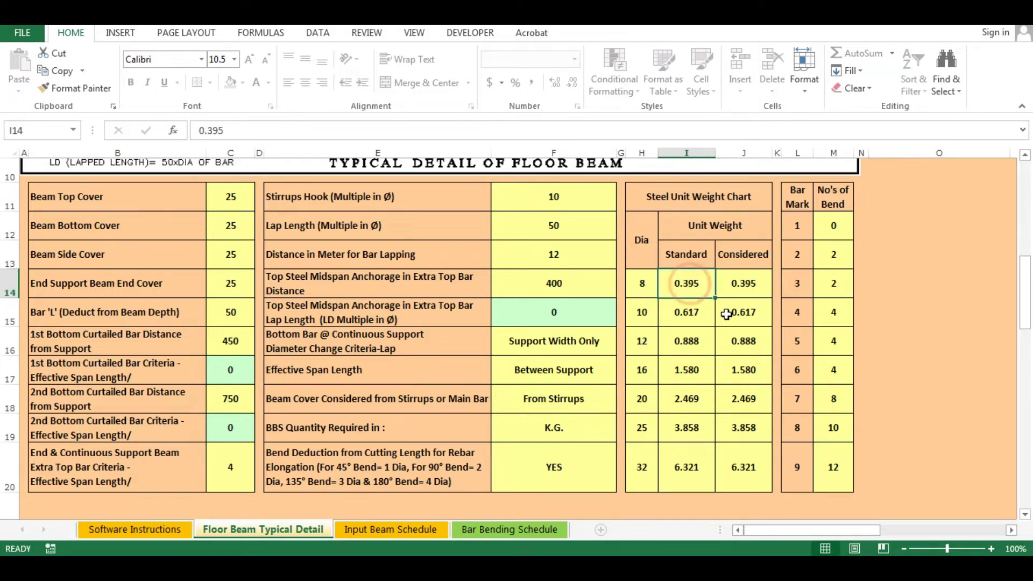
click(752, 285)
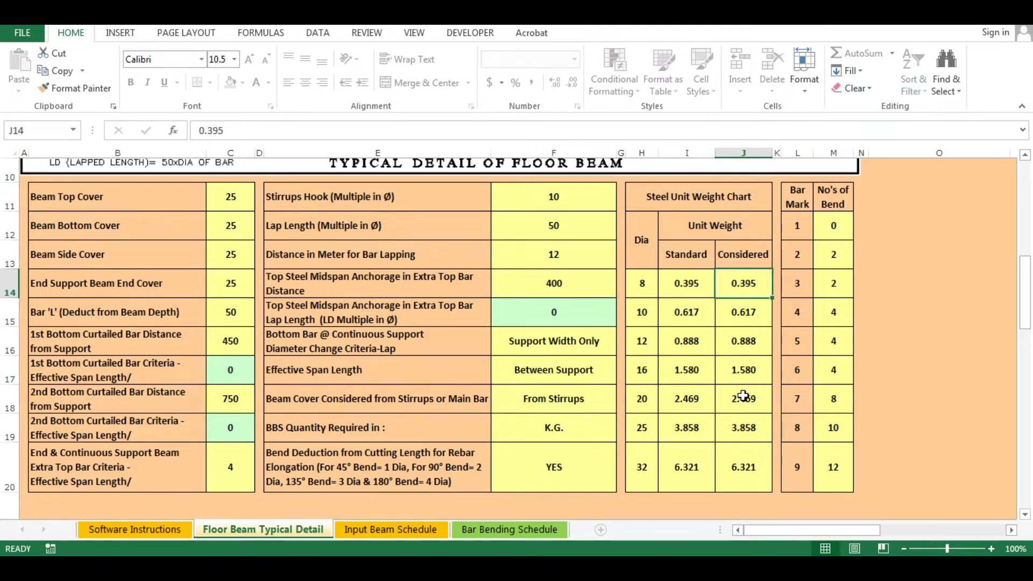
- Check the number of bends listed for bar marks 1 and 2
scroll(743, 396, up, 1)
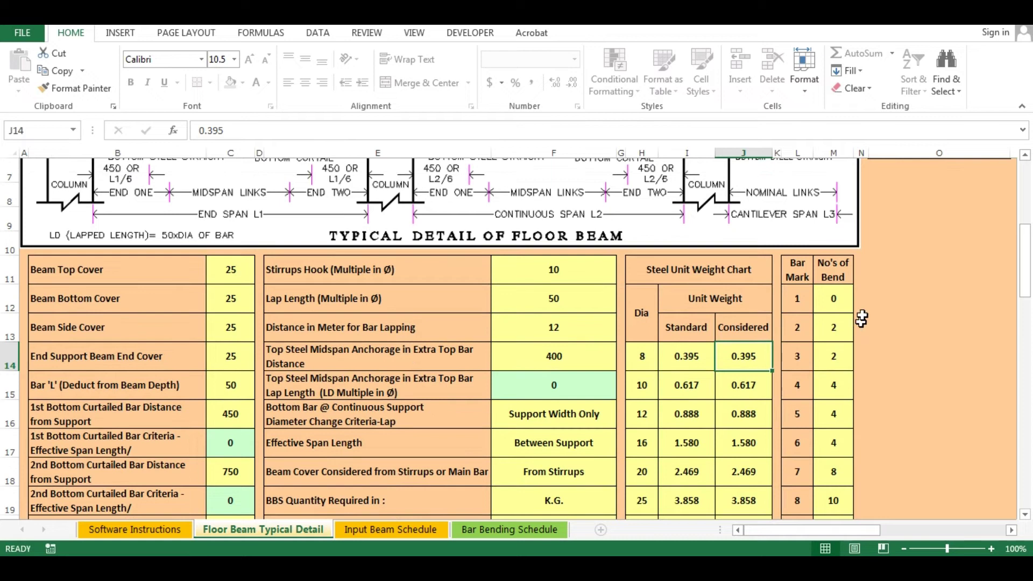
click(829, 303)
click(795, 301)
click(835, 301)
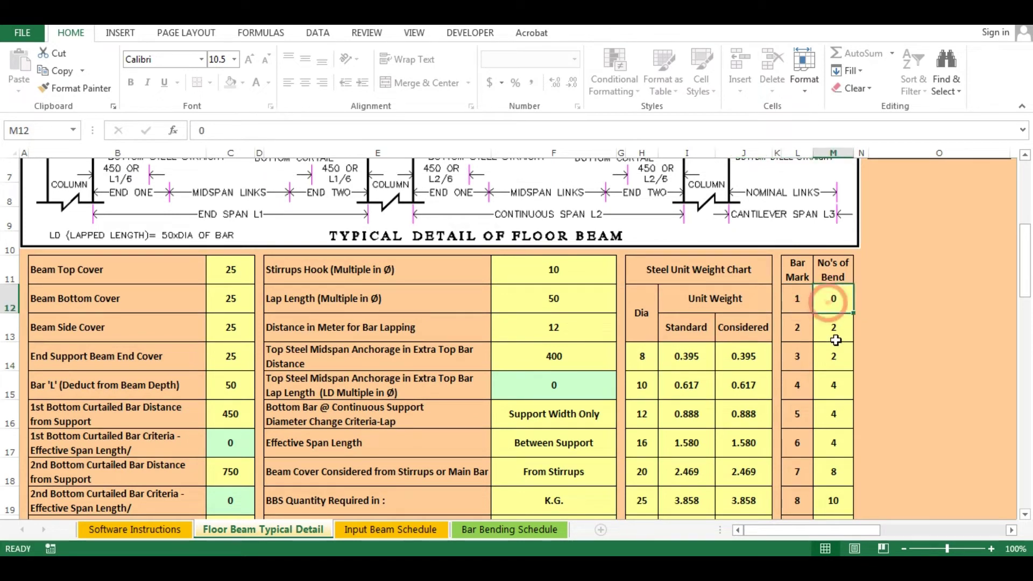
click(795, 338)
click(834, 335)
scroll(825, 374, down, 1)
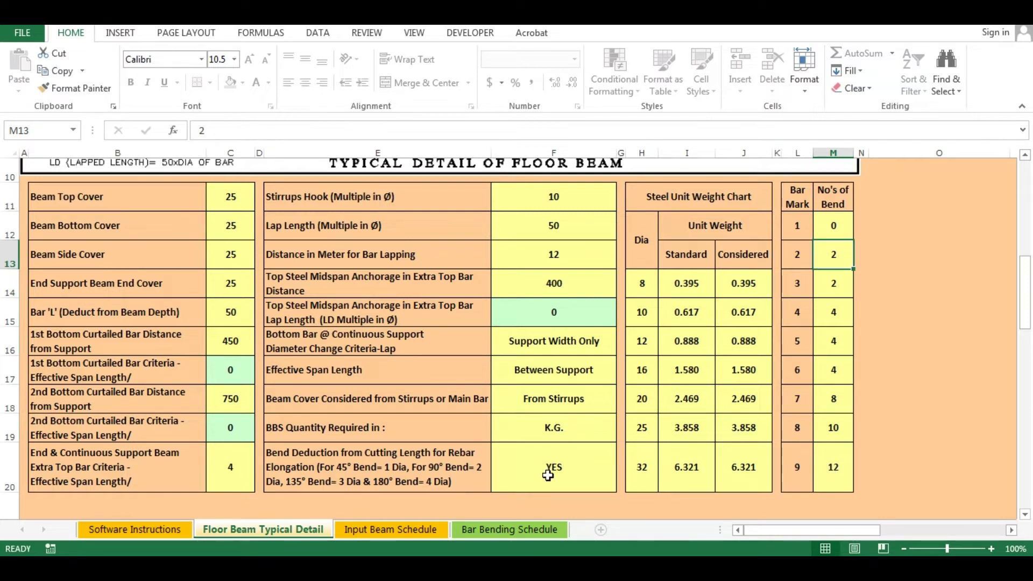
- Open the Input Beam Schedule sheet and read the entry note for the beam marking and location column
click(362, 532)
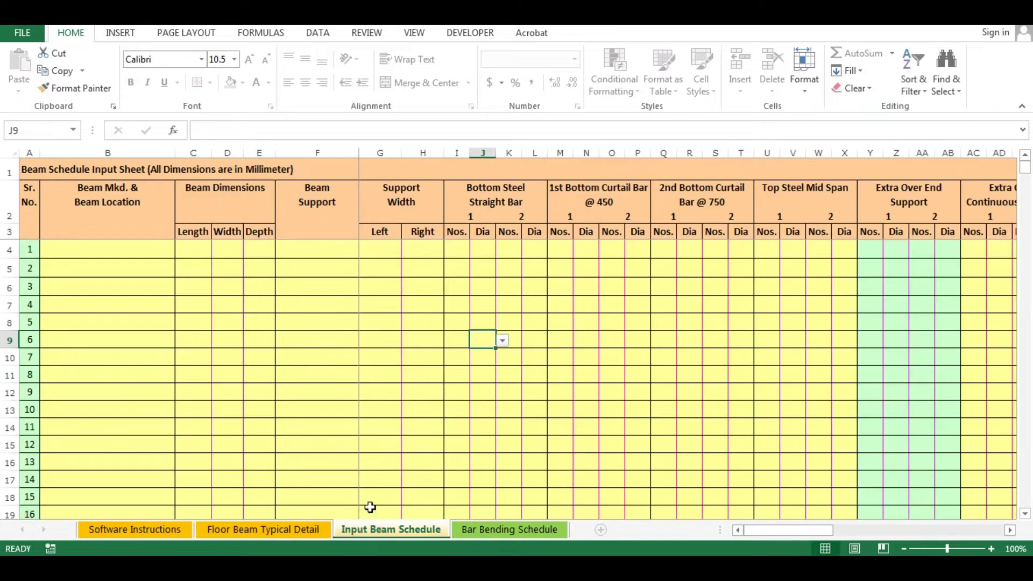
click(88, 213)
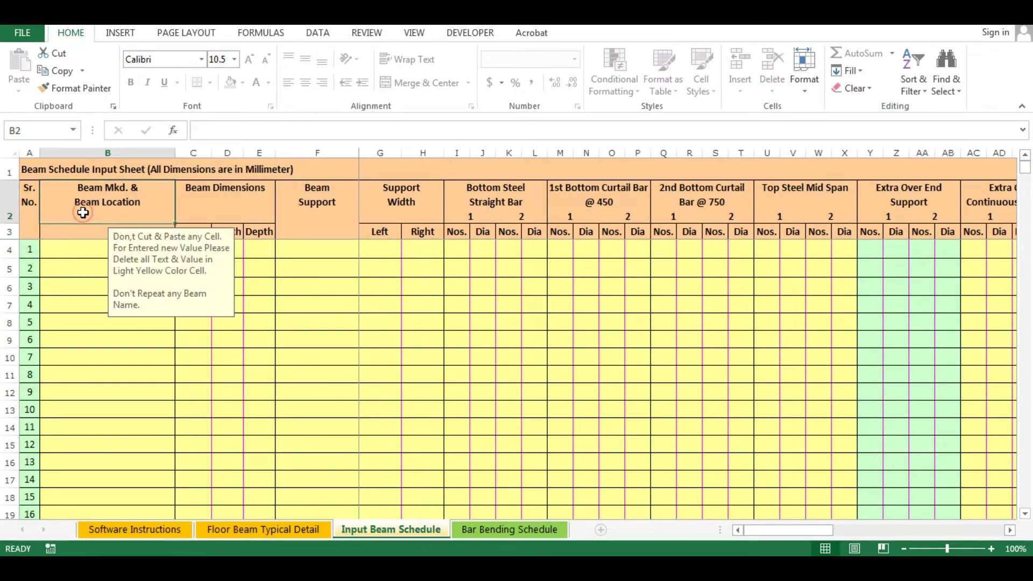
click(88, 242)
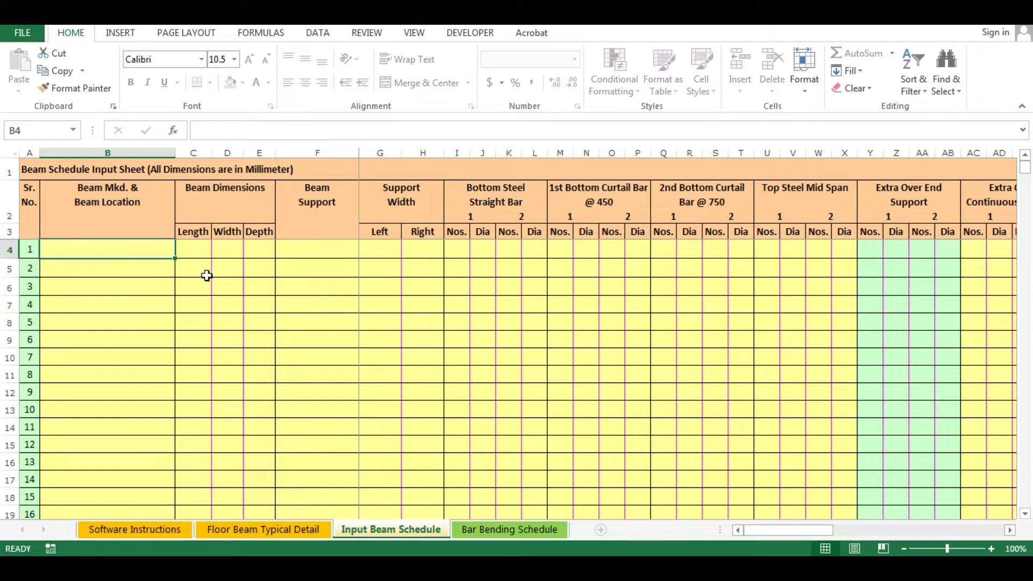
drag(780, 527, 760, 531)
- Open the Bar Bending Schedule sheet and review the contractor, address, project, client, architect, consultant and location header lines
click(514, 532)
click(50, 172)
click(50, 192)
click(47, 209)
click(51, 231)
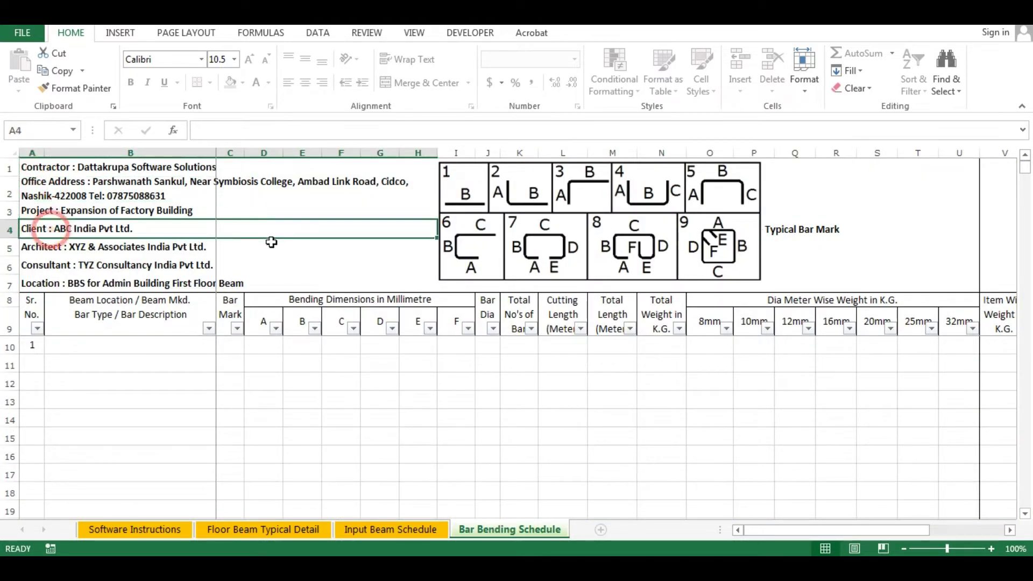
click(293, 245)
click(271, 269)
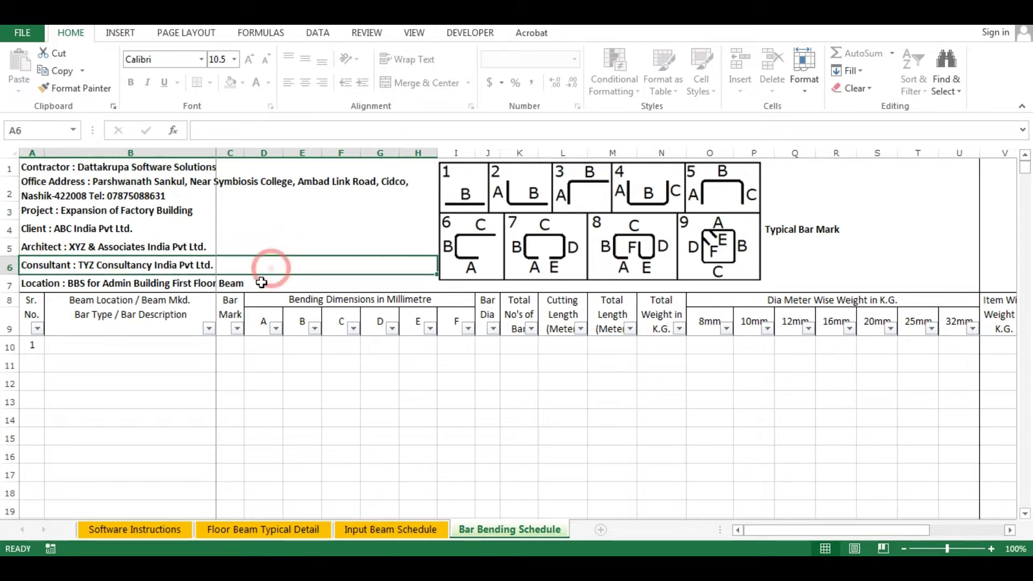
click(262, 282)
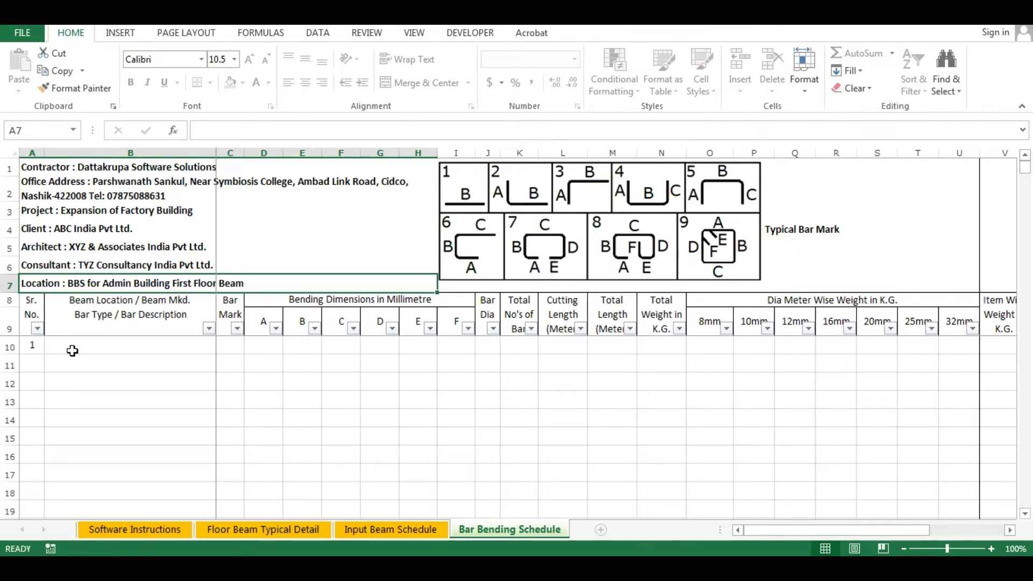
- Look through the serial-numbered row blocks of the Bar Bending Schedule, starting from serial number 1
click(33, 345)
scroll(60, 396, down, 12)
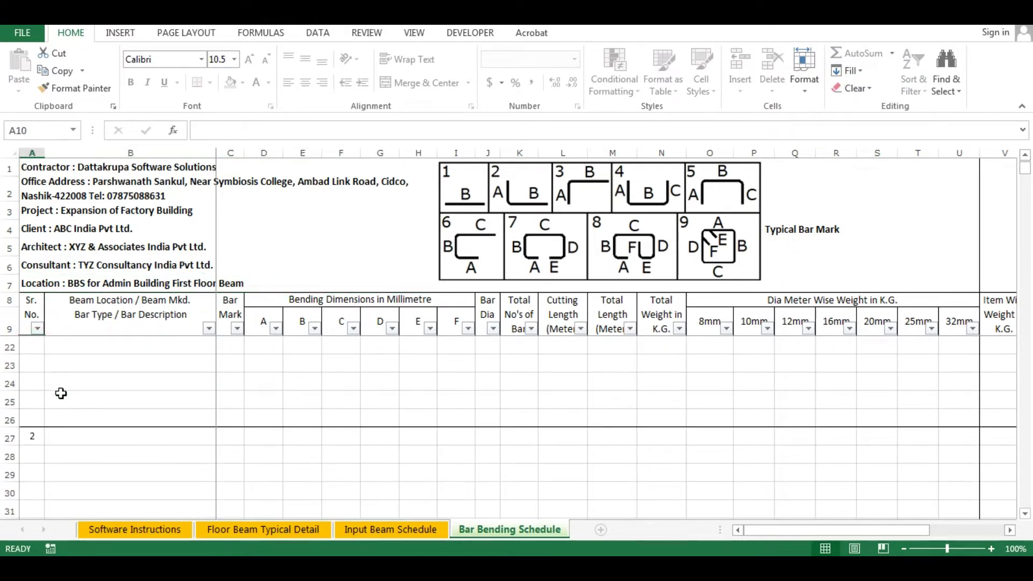
scroll(63, 404, up, 9)
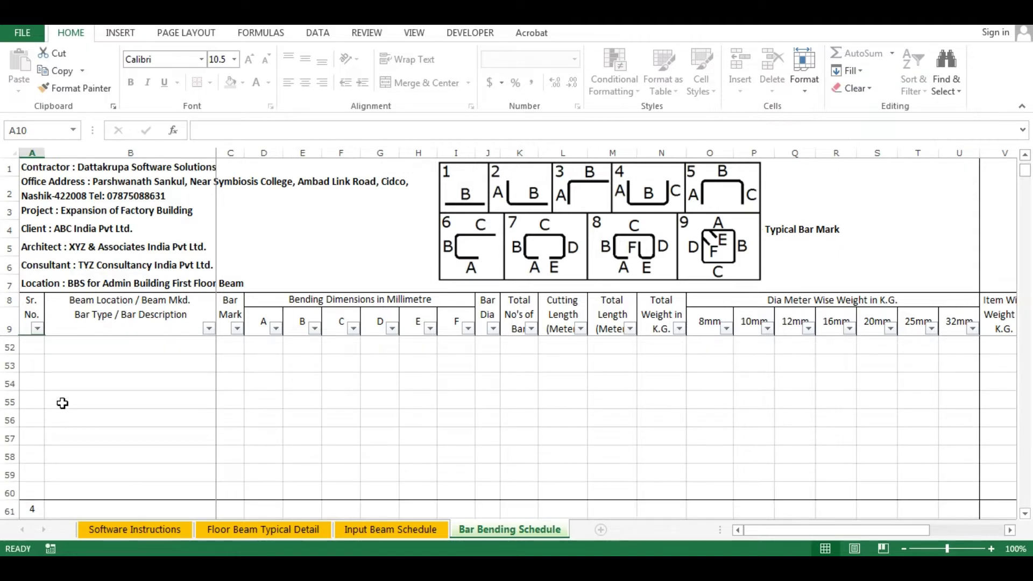
scroll(63, 404, up, 3)
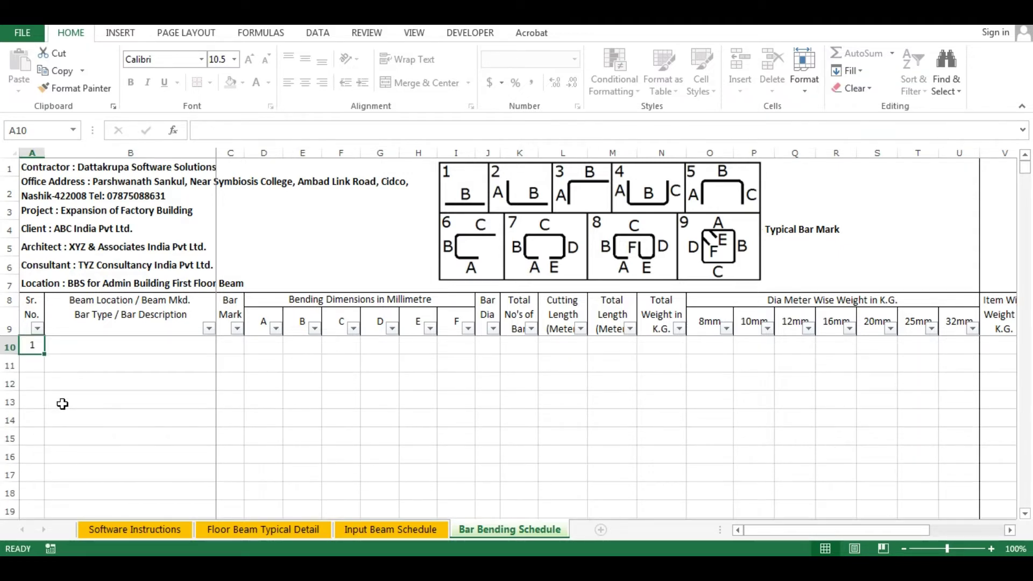
- Review the Bar Bending Schedule columns across to the lap, extra anchorage and total number of bars adjustment area
drag(38, 349, 162, 383)
drag(712, 438, 780, 517)
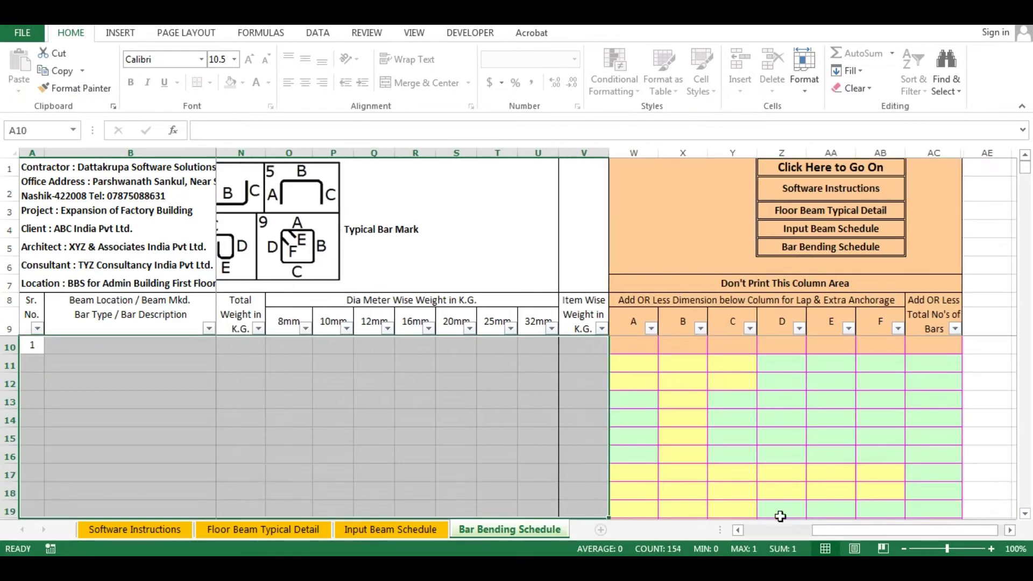
drag(888, 531, 823, 531)
scroll(666, 428, down, 3)
scroll(665, 429, up, 3)
click(160, 362)
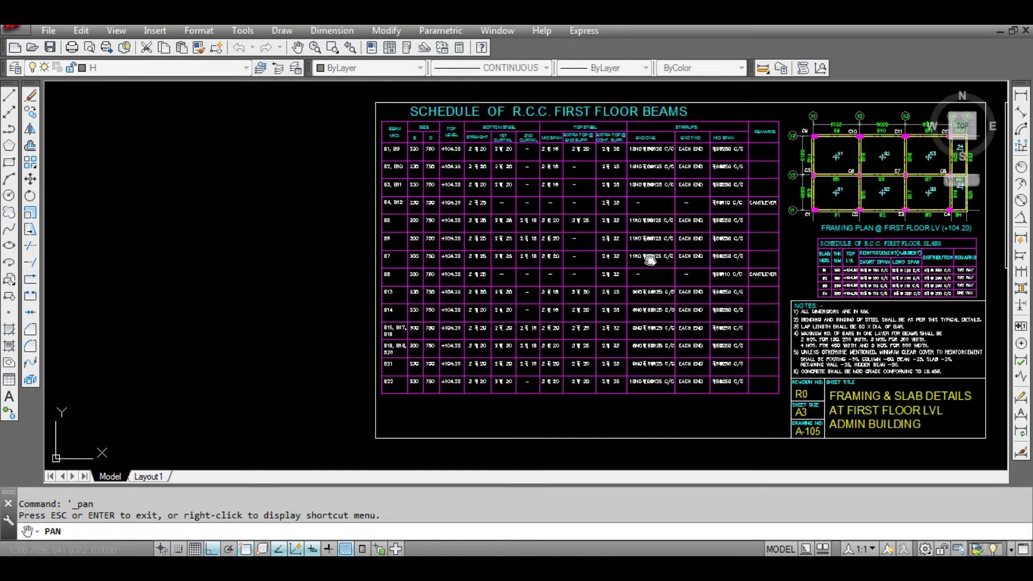
- Switch to the AutoCAD drawing and look over the first floor framing and slab details sheet A-105
drag(650, 260, 576, 259)
scroll(859, 420, up, 2)
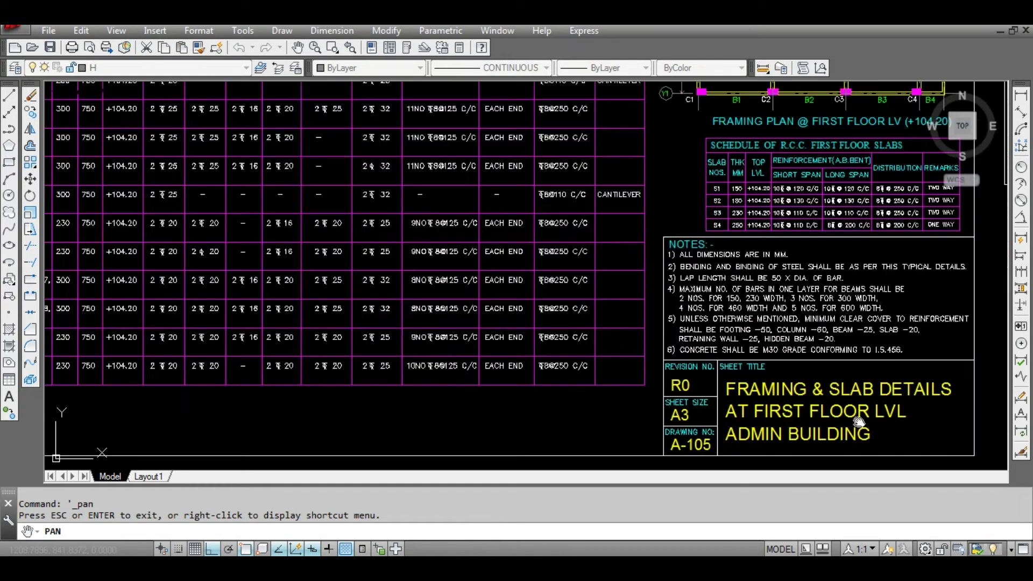
scroll(859, 421, down, 4)
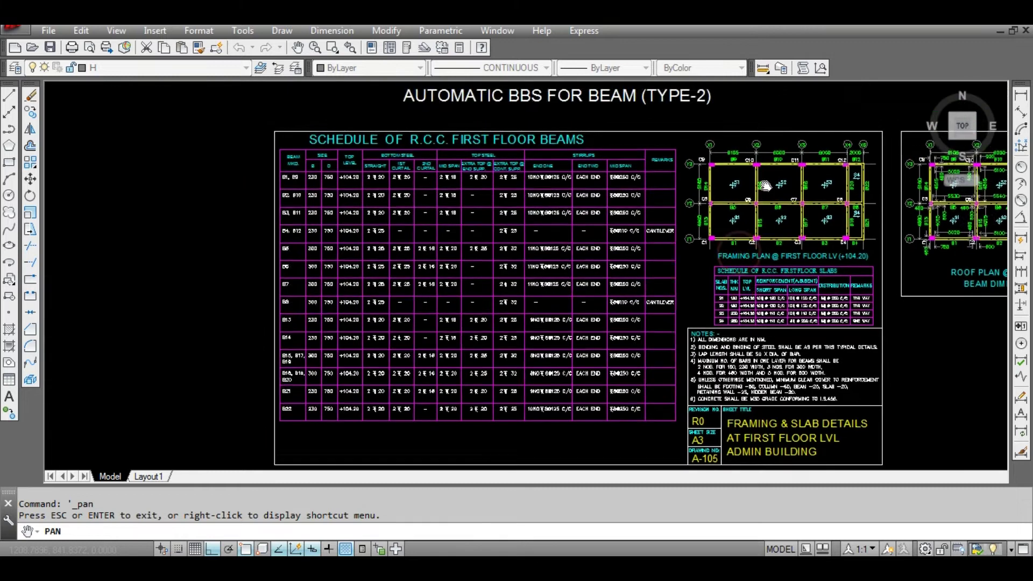
scroll(765, 186, up, 2)
scroll(418, 219, down, 2)
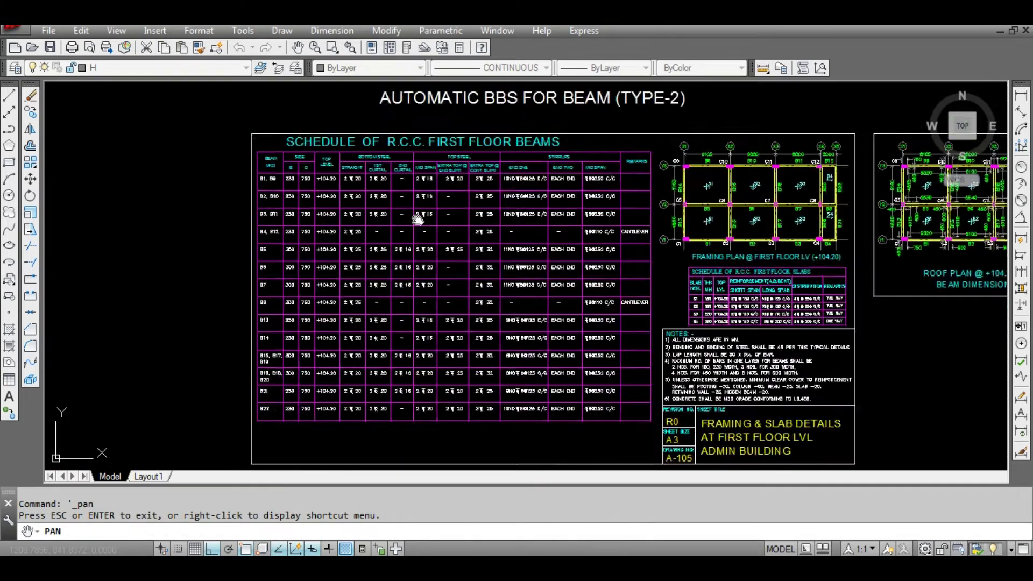
- Read the drawing notes on lap length, maximum bars per layer, minimum clear cover and concrete grade
scroll(418, 218, up, 2)
scroll(774, 258, up, 2)
scroll(717, 254, up, 3)
scroll(717, 254, down, 3)
scroll(625, 331, down, 2)
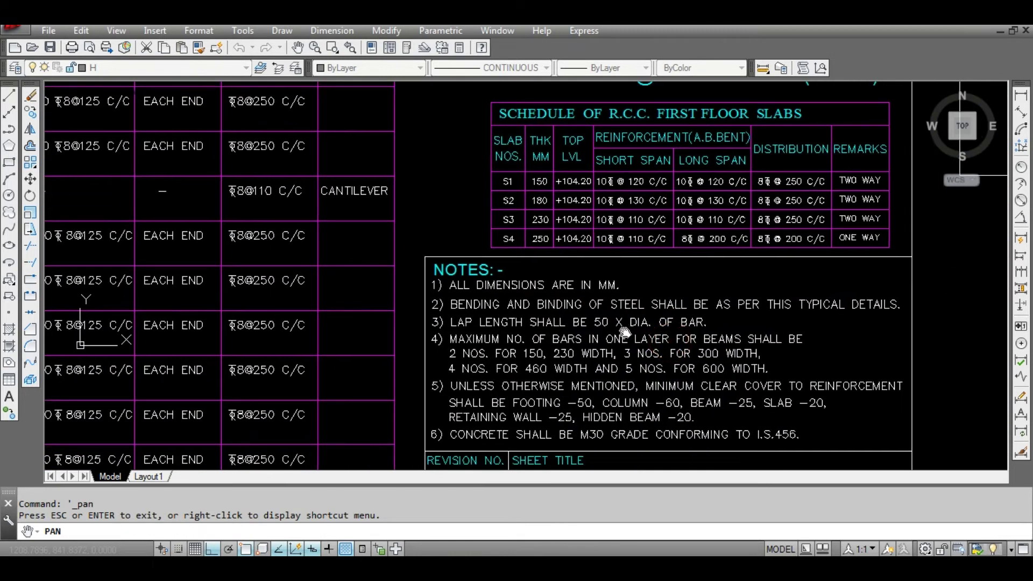
drag(624, 331, 605, 274)
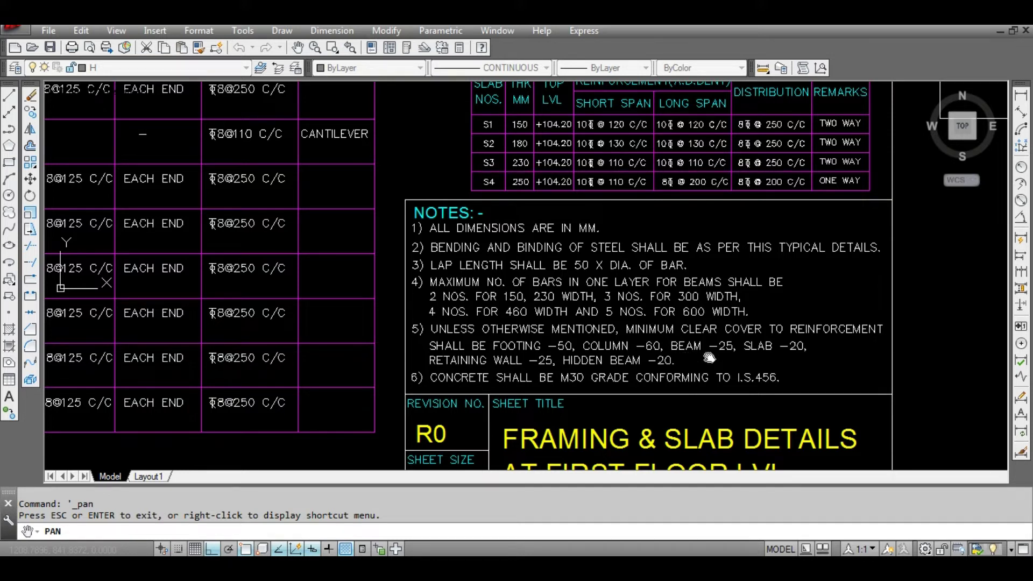
scroll(572, 380, down, 6)
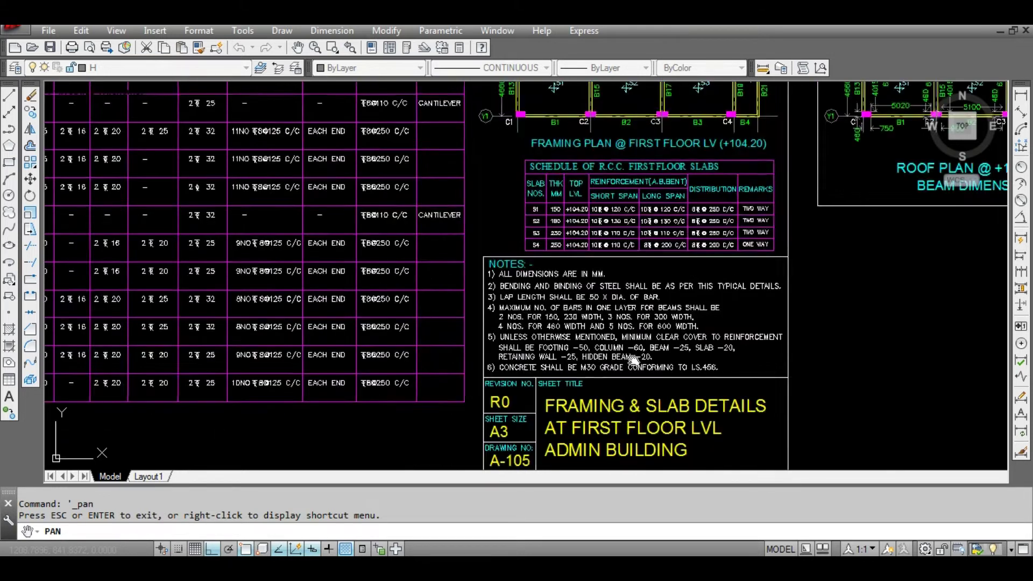
- Look over the first floor beam schedule, the framing plan and the roof plan with beam dimensions
drag(397, 300, 470, 332)
scroll(535, 302, up, 3)
scroll(535, 304, down, 3)
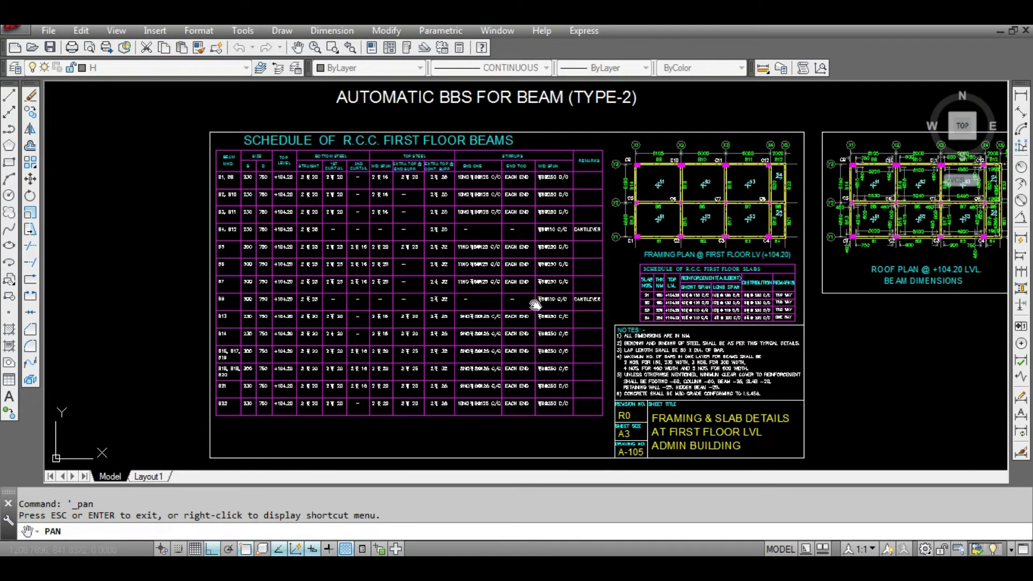
drag(592, 260, 544, 270)
scroll(641, 238, up, 3)
scroll(341, 295, down, 2)
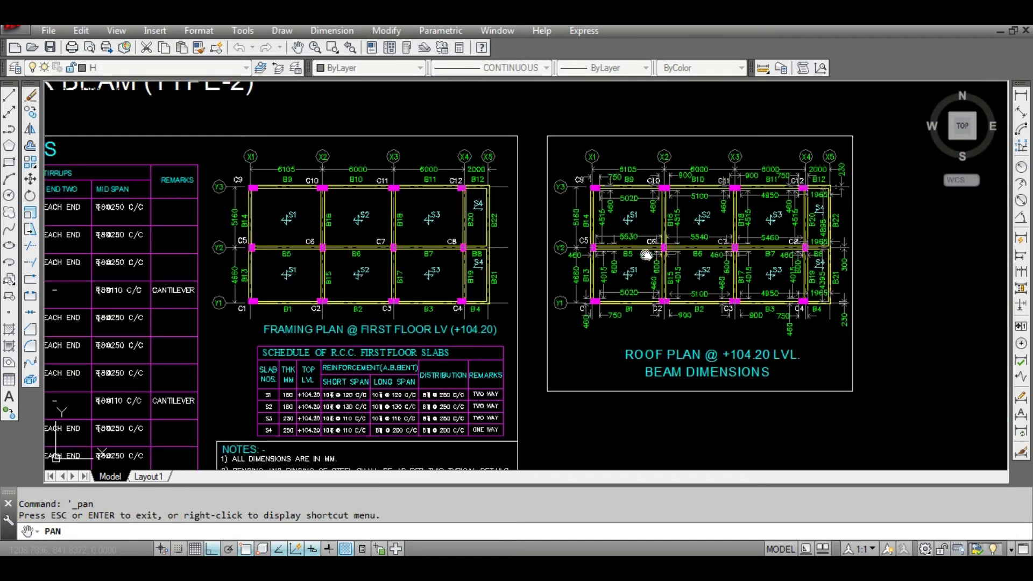
- Examine the clear beam lengths and column support widths along grids Y1 to Y3 in the roof plan
scroll(679, 276, up, 1)
scroll(548, 323, up, 3)
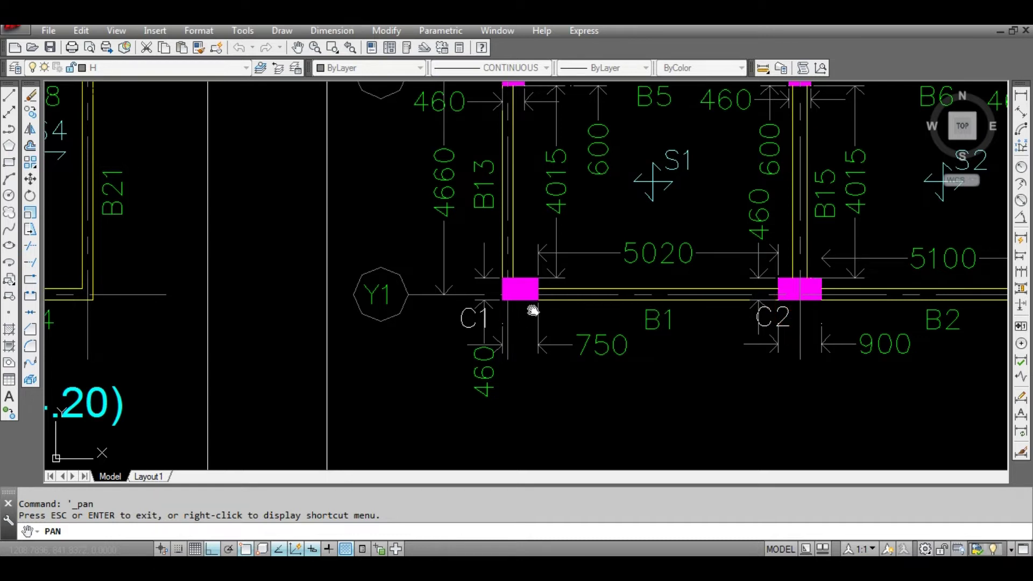
scroll(536, 330, down, 2)
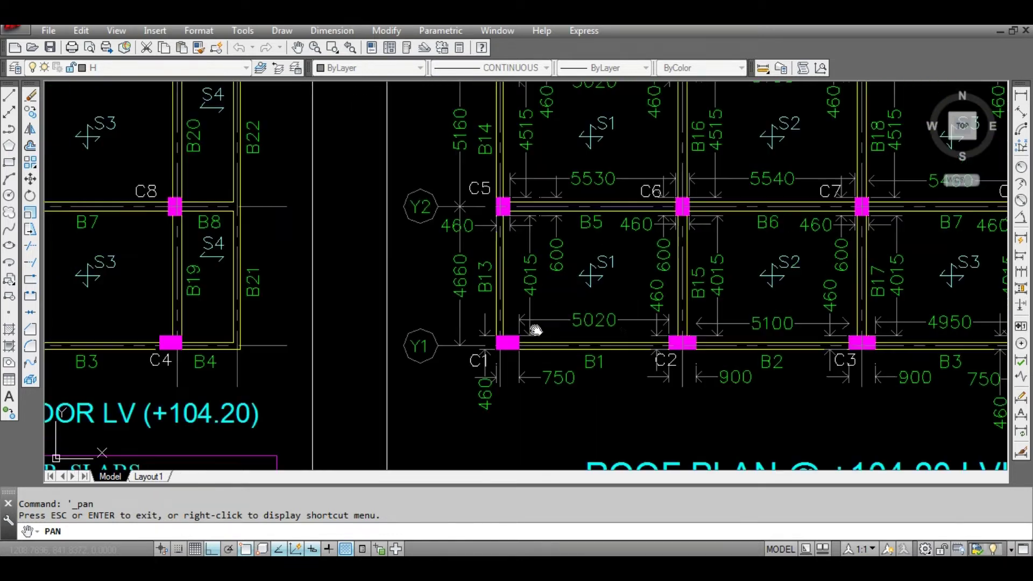
scroll(612, 318, down, 3)
scroll(573, 193, up, 3)
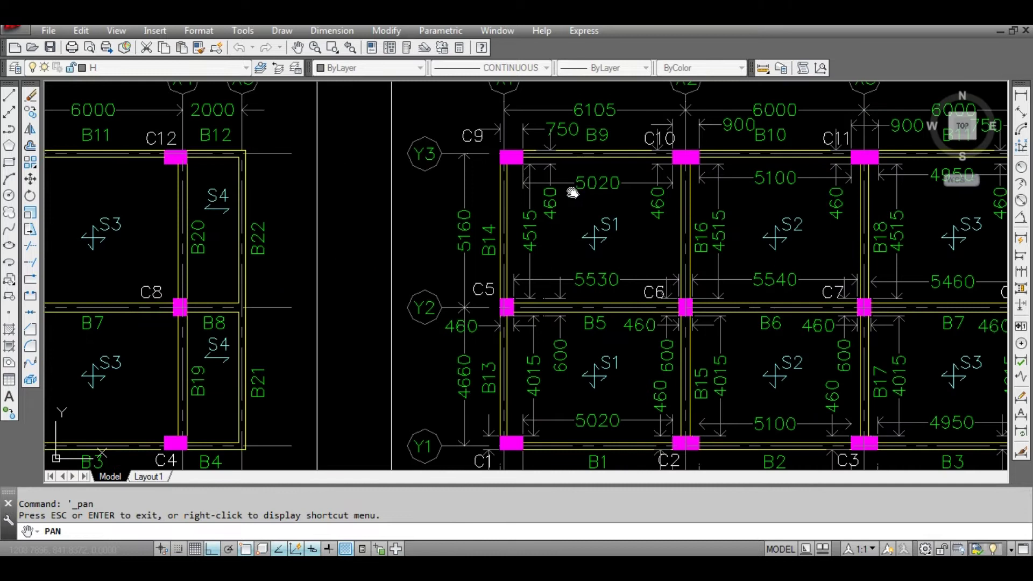
scroll(604, 198, down, 2)
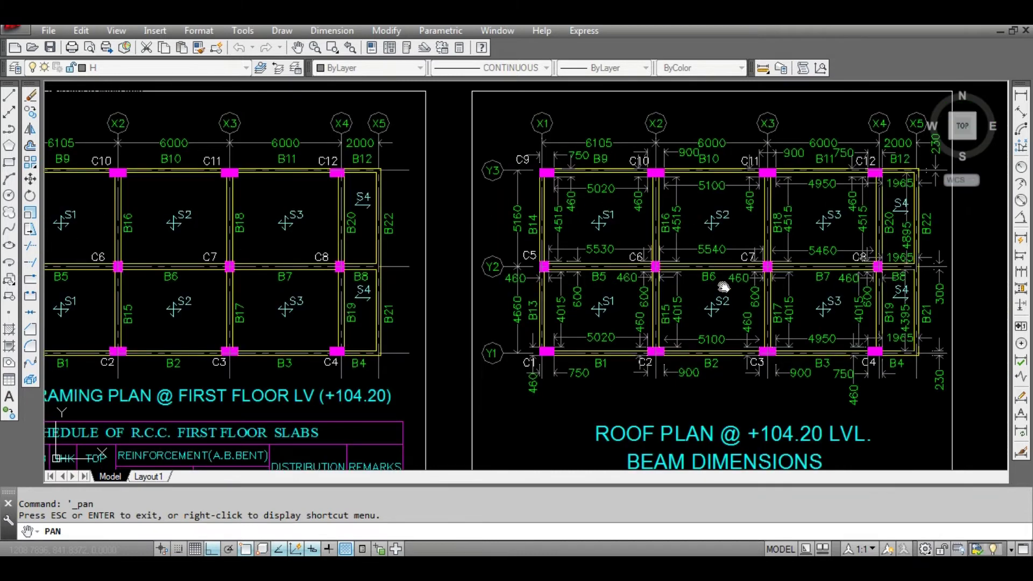
- Examine the remaining beam and support dimensions on the roof plan at +104.20 level and exit the Pan command
scroll(724, 287, up, 2)
scroll(759, 231, down, 2)
scroll(623, 237, up, 3)
scroll(669, 267, down, 5)
scroll(686, 261, up, 1)
scroll(752, 234, down, 1)
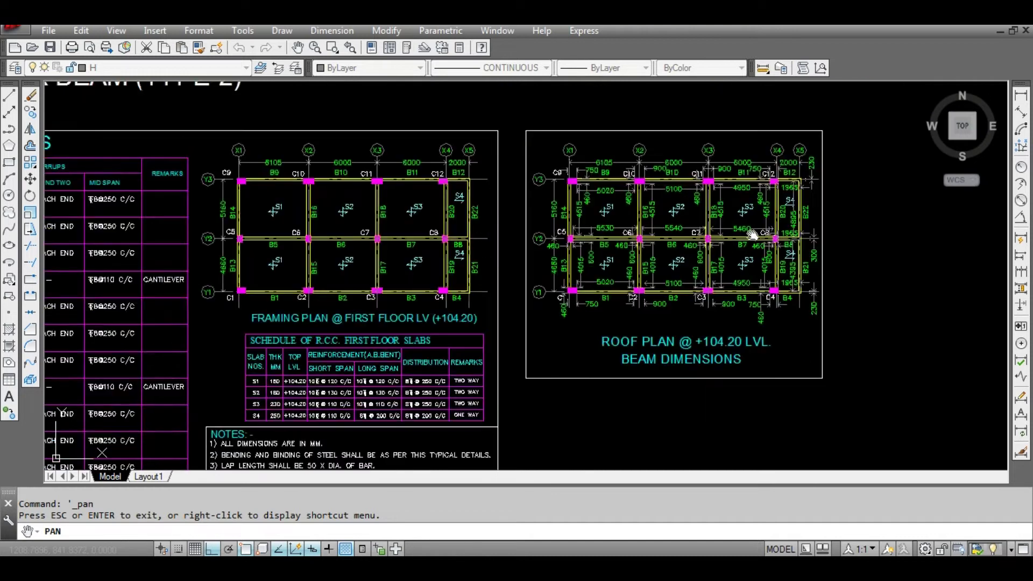
scroll(752, 234, up, 2)
right_click(725, 209)
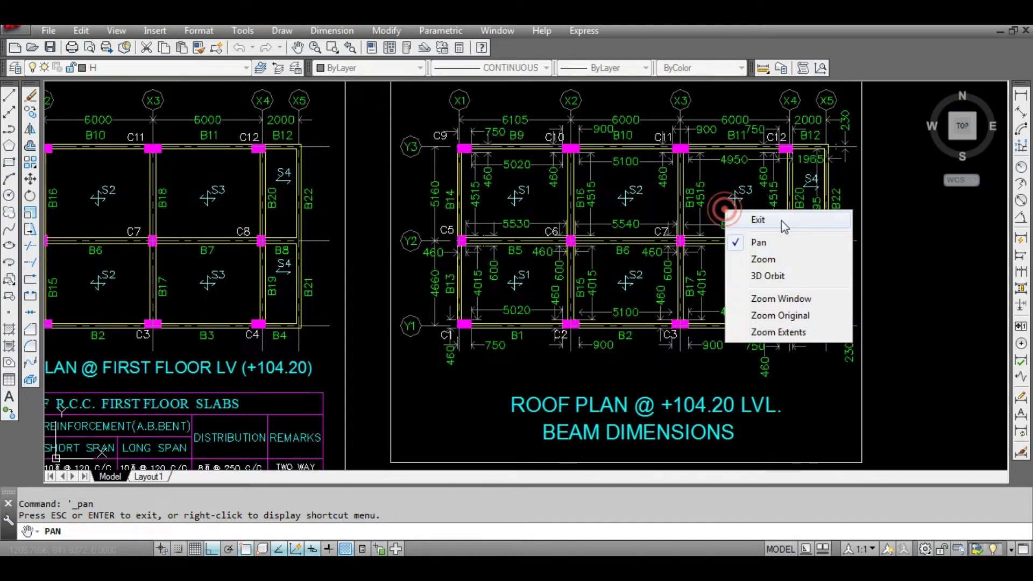
click(782, 221)
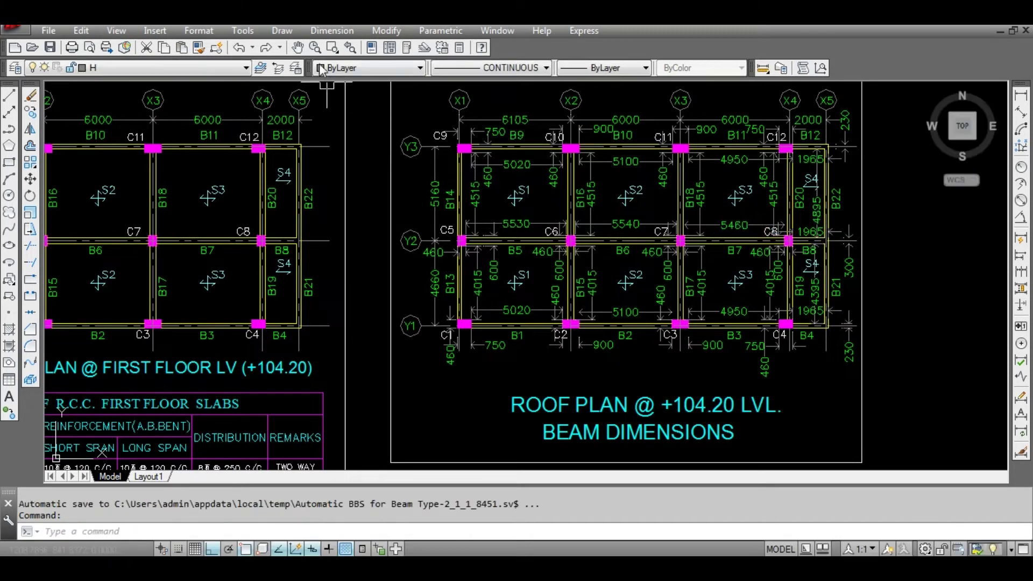
- Read the beam marks, sizes, top levels and bottom steel of beams B1 to B5 in the first floor beam schedule
click(297, 47)
scroll(418, 256, down, 3)
scroll(419, 257, up, 2)
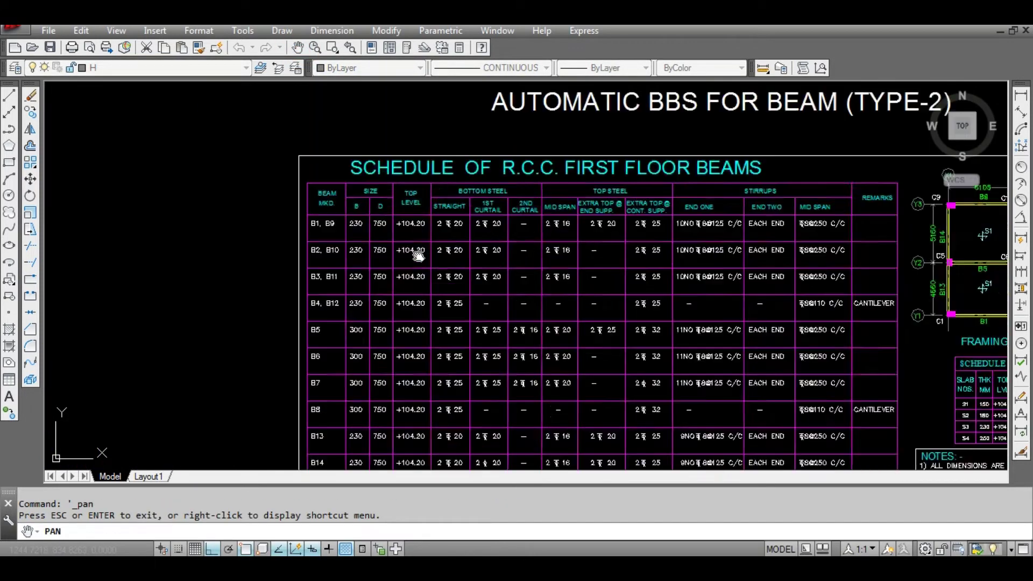
scroll(418, 256, up, 2)
scroll(311, 230, up, 2)
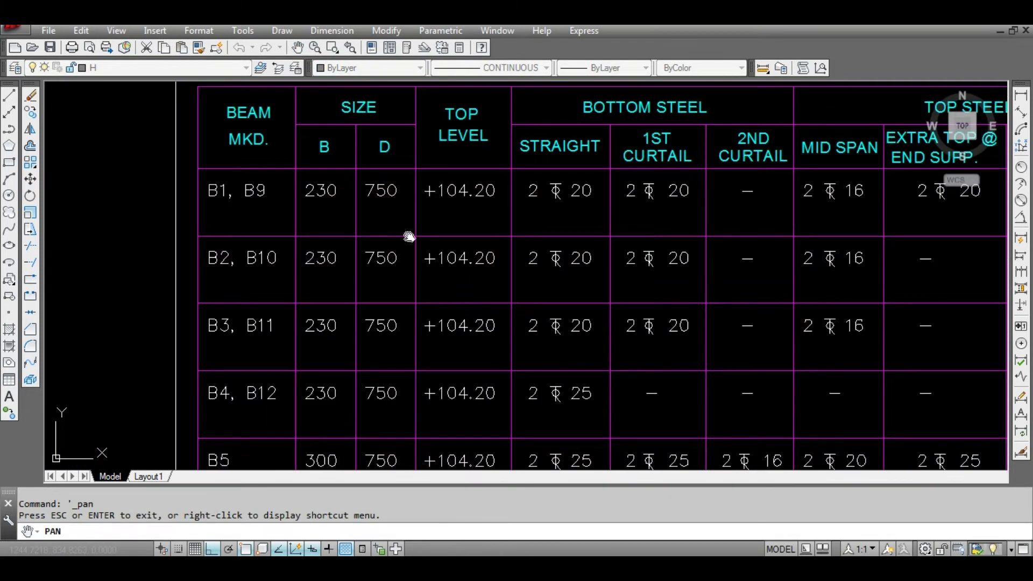
drag(409, 237, 367, 249)
drag(256, 326, 260, 297)
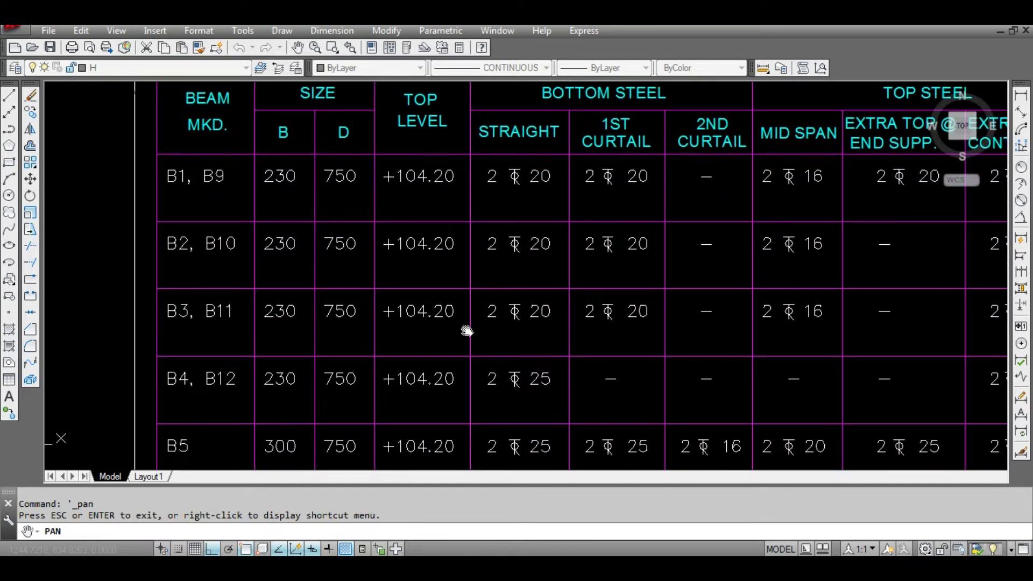
- Read the top steel, stirrup and remarks columns of the first floor beam schedule
scroll(467, 331, down, 2)
drag(657, 307, 603, 269)
scroll(579, 267, down, 2)
scroll(668, 271, up, 2)
drag(761, 279, 693, 268)
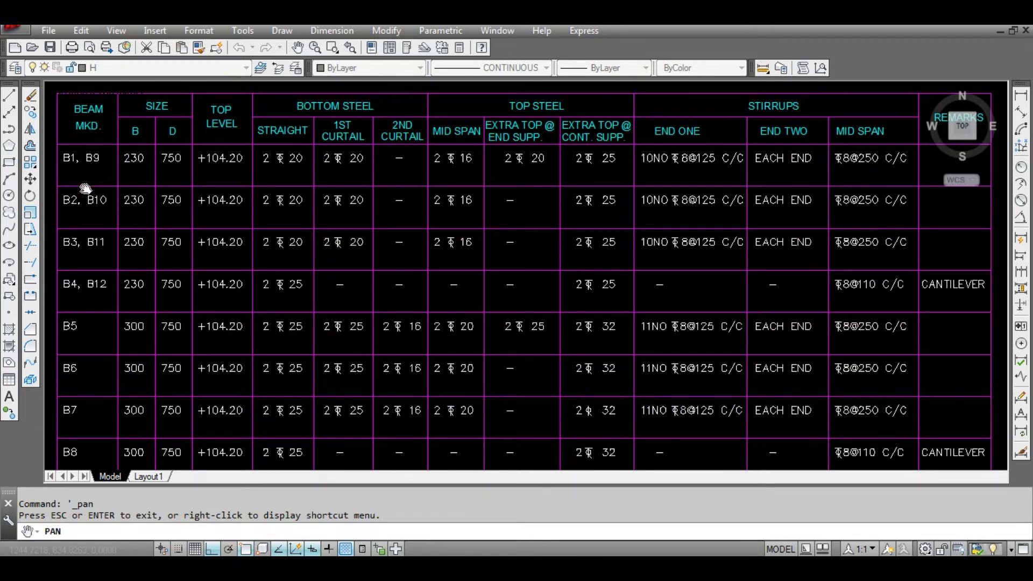
- Compare the beam marks in the schedule with their positions on the first floor framing plan
drag(580, 248, 547, 249)
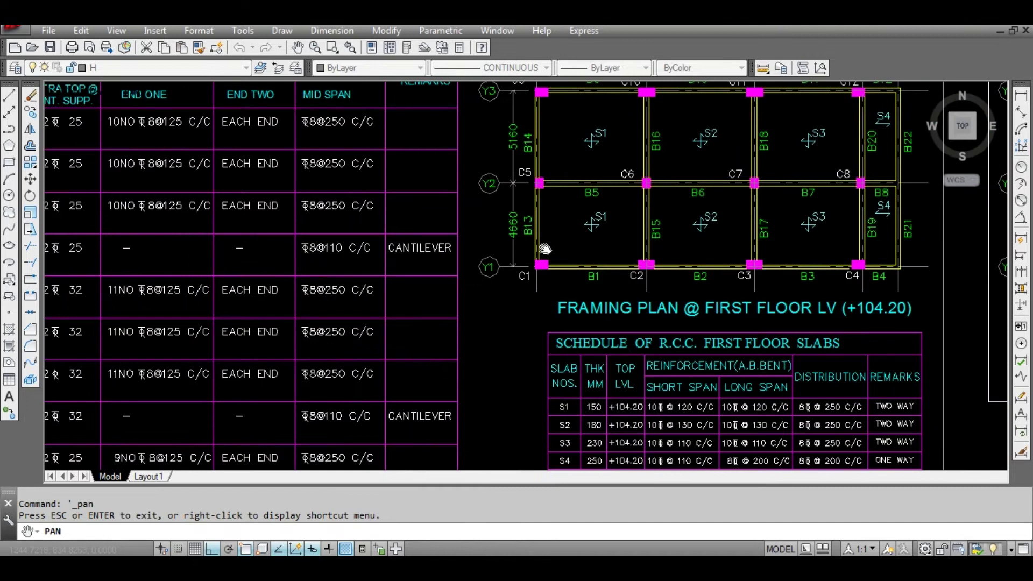
mouse_move(363, 247)
mouse_down()
mouse_move(272, 295)
mouse_move(226, 291)
mouse_up()
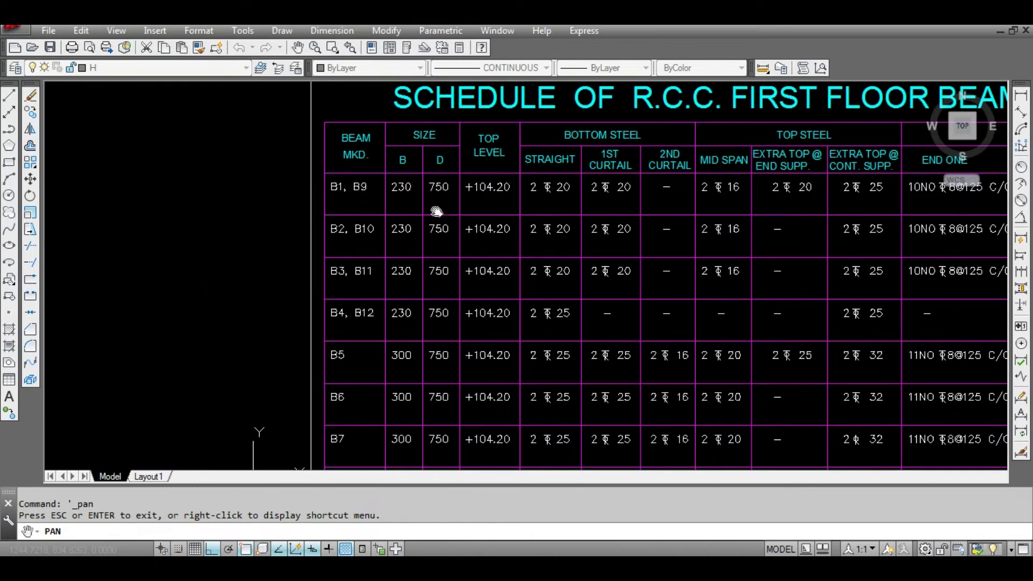
drag(436, 210, 369, 234)
mouse_move(580, 256)
mouse_down()
mouse_move(421, 247)
mouse_move(698, 343)
mouse_up()
drag(859, 346, 787, 351)
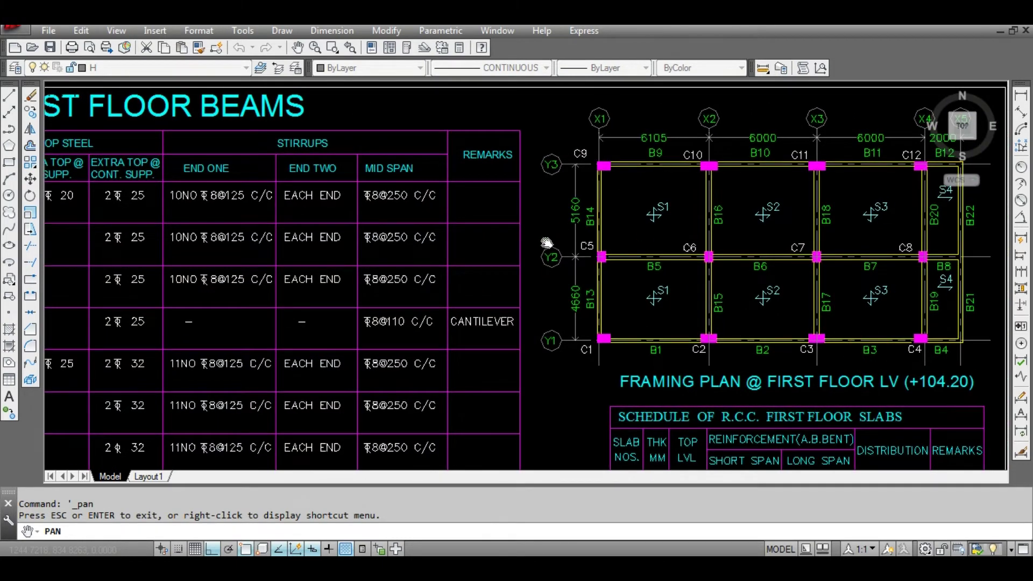
- Compare the framing plan with the roof plan and check the dimensions around beam B1
drag(224, 258, 547, 261)
drag(878, 264, 526, 266)
scroll(526, 265, down, 5)
scroll(658, 313, up, 5)
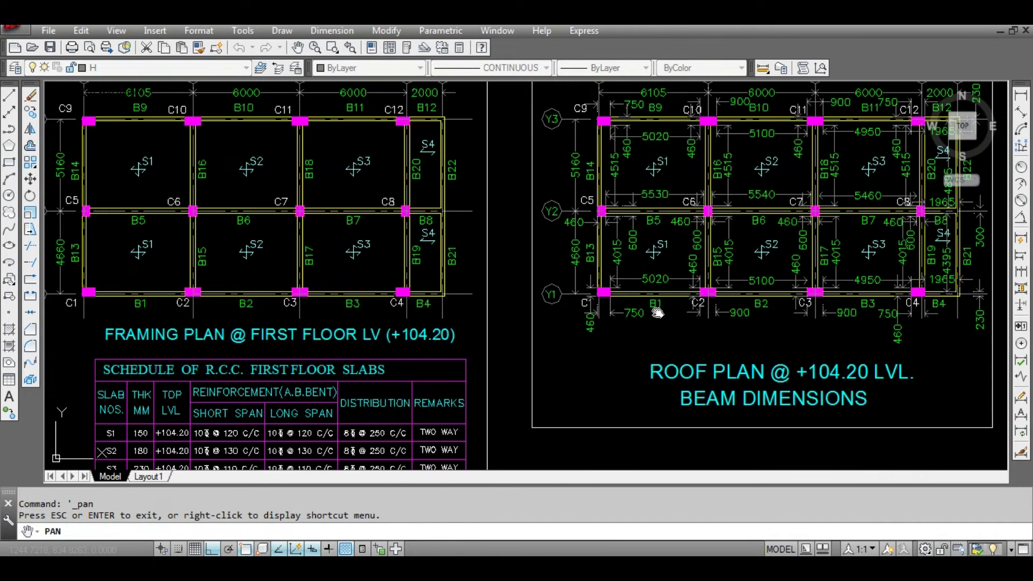
scroll(658, 313, up, 2)
scroll(307, 295, down, 5)
- Check the beam schedule again and locate beam B1 on the first floor framing plan
scroll(295, 293, up, 6)
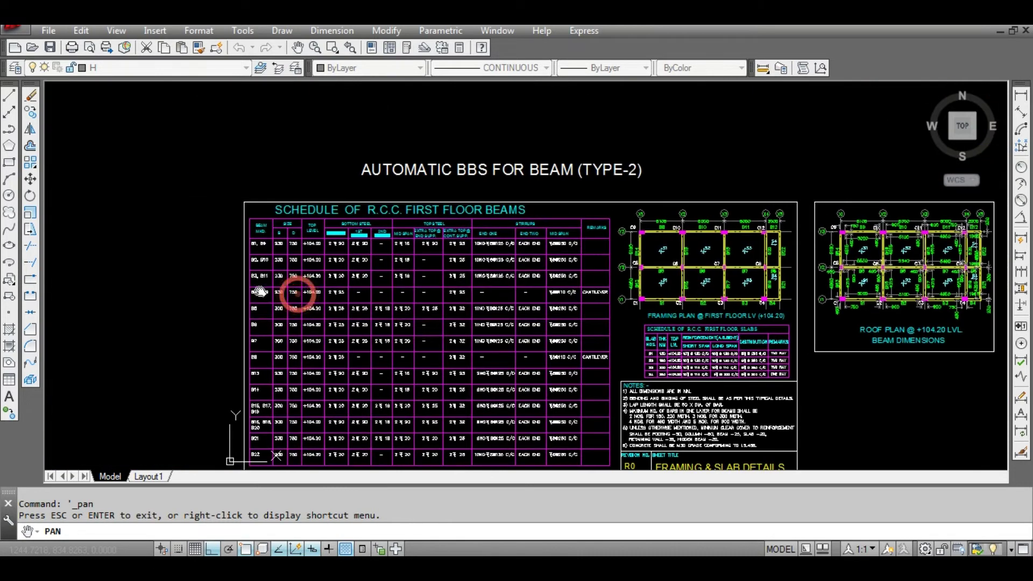
scroll(608, 257, down, 2)
scroll(535, 288, up, 1)
scroll(535, 289, down, 4)
scroll(653, 266, up, 5)
drag(653, 267, 526, 230)
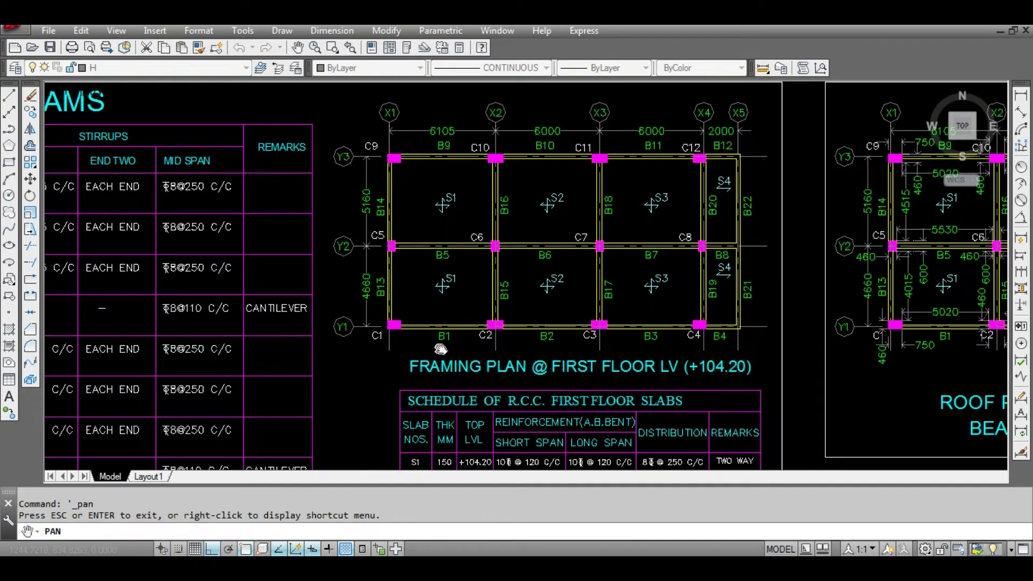
- Match beams B1 and B2 on the framing plan with their rows in the first floor beam schedule
scroll(619, 294, down, 2)
drag(193, 268, 375, 268)
scroll(663, 317, up, 3)
scroll(642, 319, down, 1)
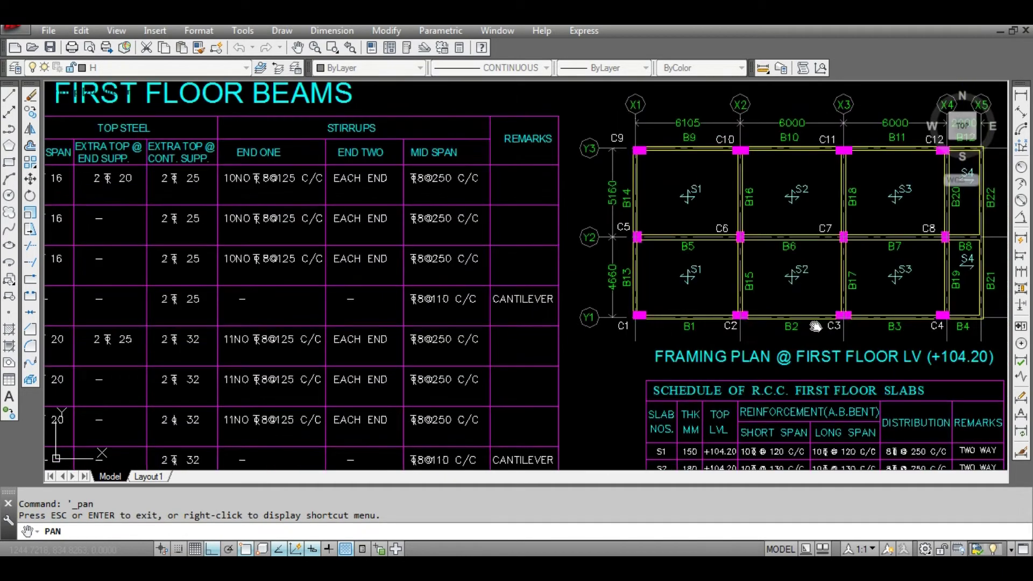
scroll(785, 327, up, 2)
scroll(752, 344, down, 4)
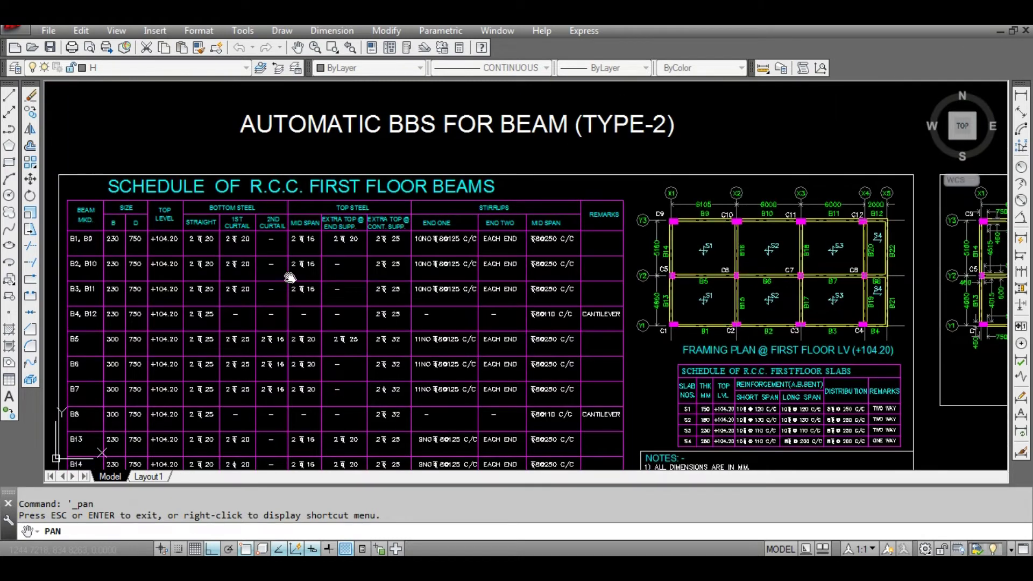
drag(290, 277, 335, 271)
scroll(336, 272, up, 2)
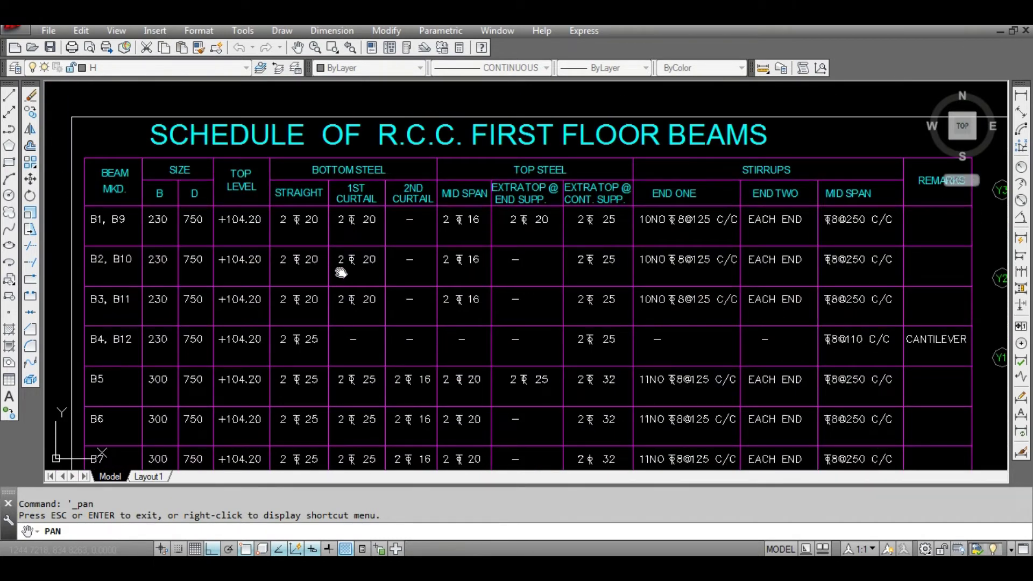
- Exit the Pan command, switch to the Excel workbook and open the Input Beam Schedule sheet
right_click(353, 274)
click(379, 278)
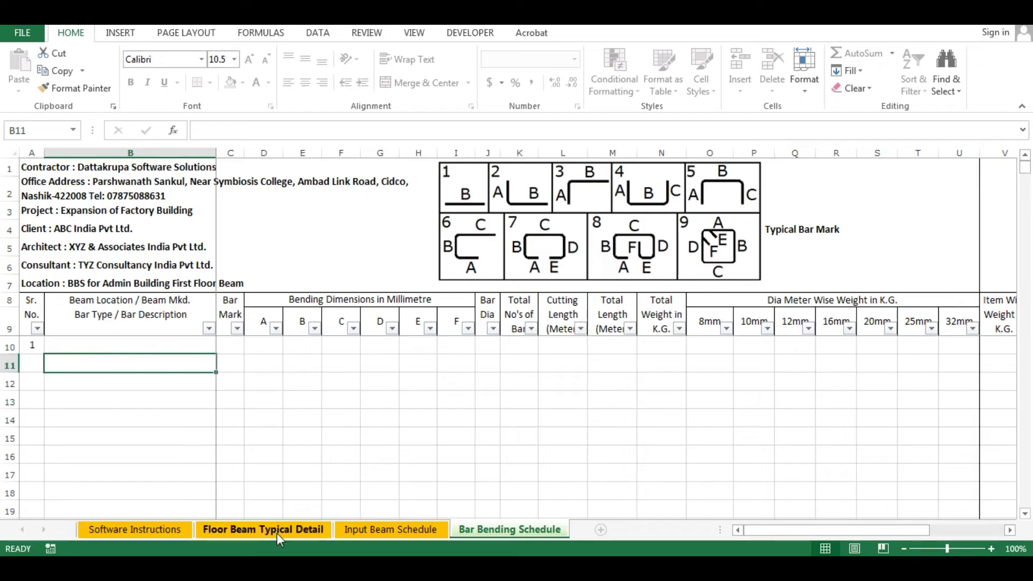
click(278, 531)
click(352, 534)
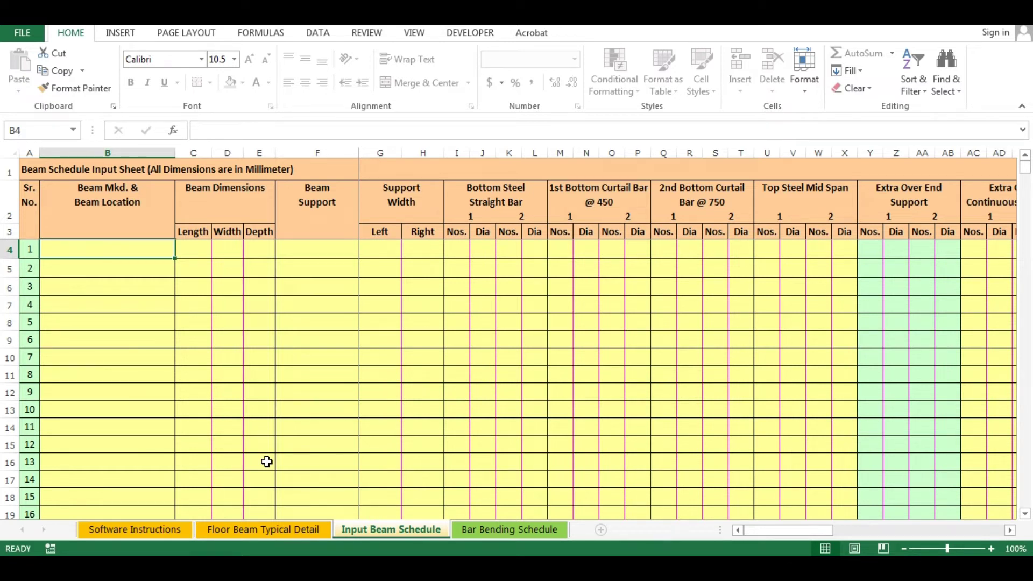
- Enter beam row 1 as B1 & B9 with length 5020, width 230 and depth 750
text(B1 & B9)
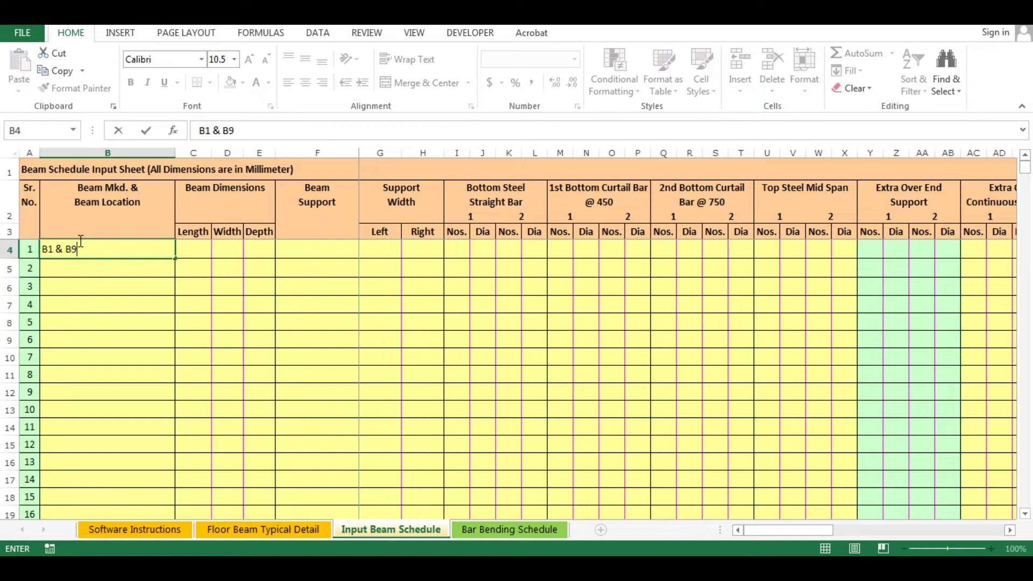
key(Tab)
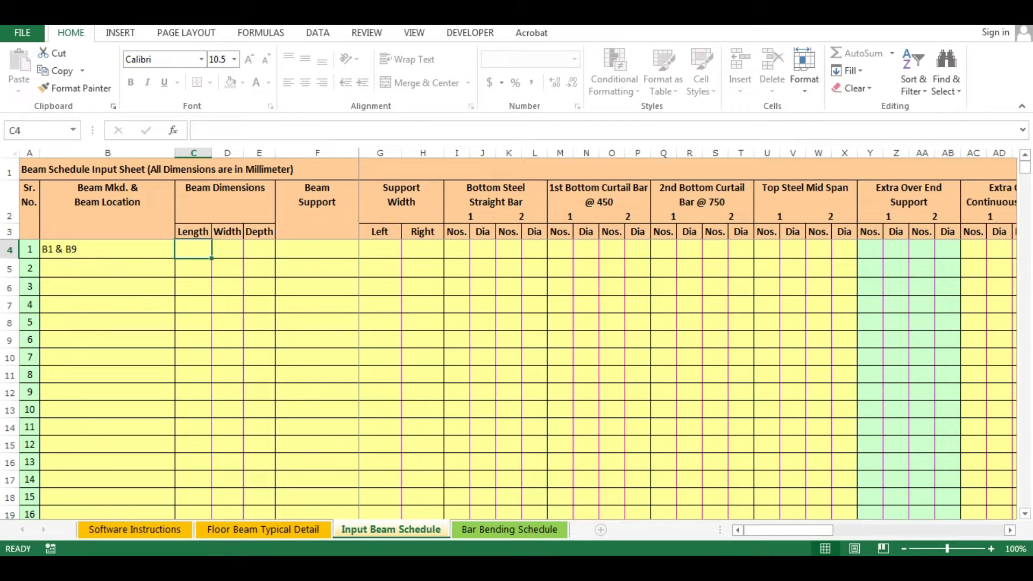
text(5020)
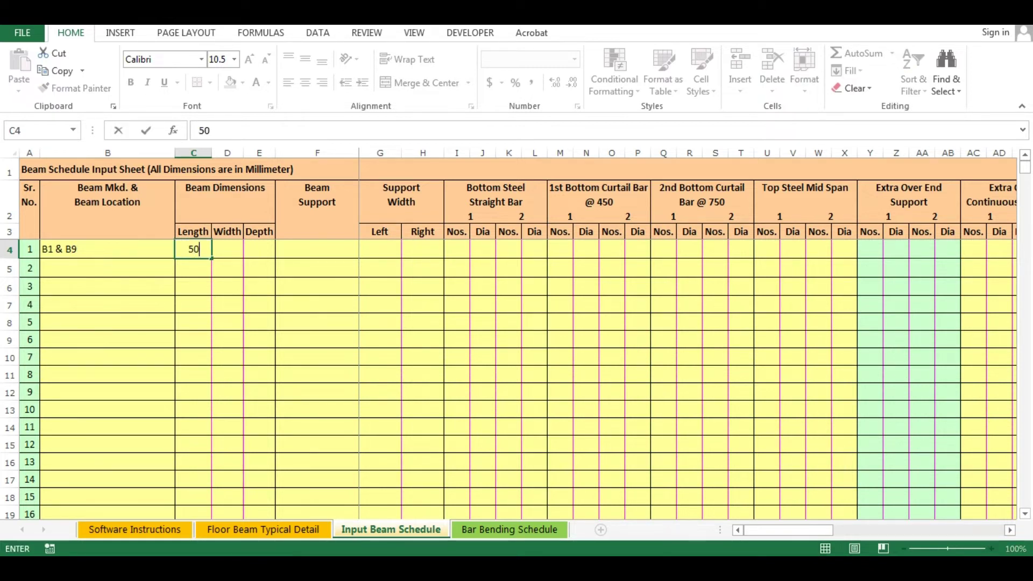
key(Tab)
text(230)
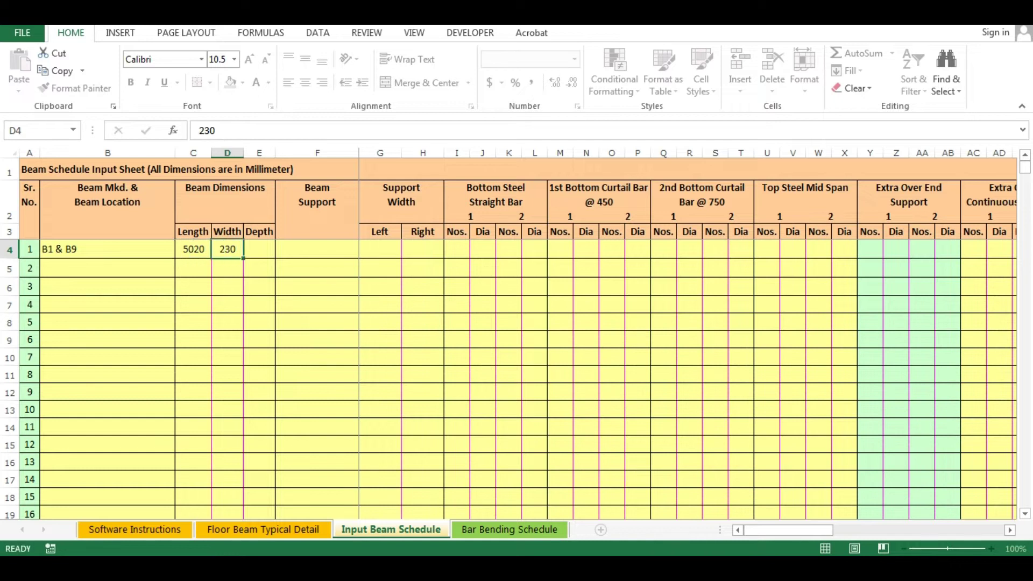
key(Tab)
text(750)
key(ctrl+Return)
- Set the beam support of B1 & B9 to Left End and return to that row's beam mark cell
click(317, 249)
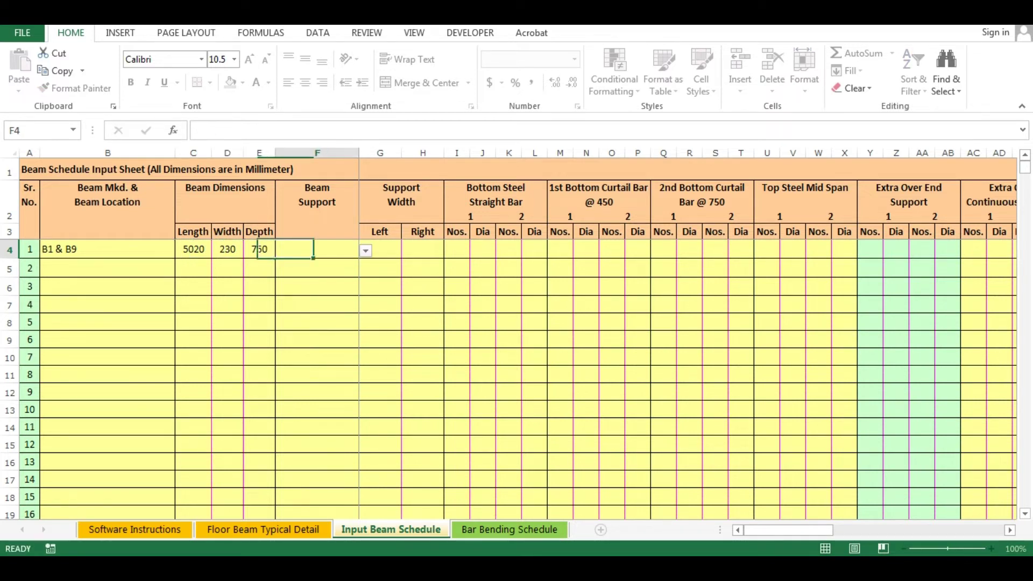
key(alt+Down)
key(Down)
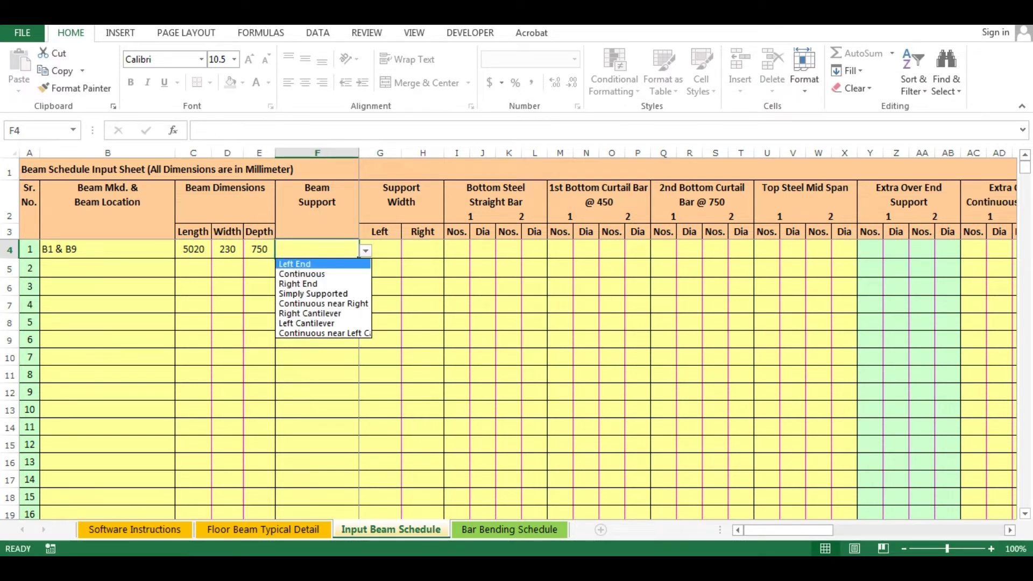
key(Return)
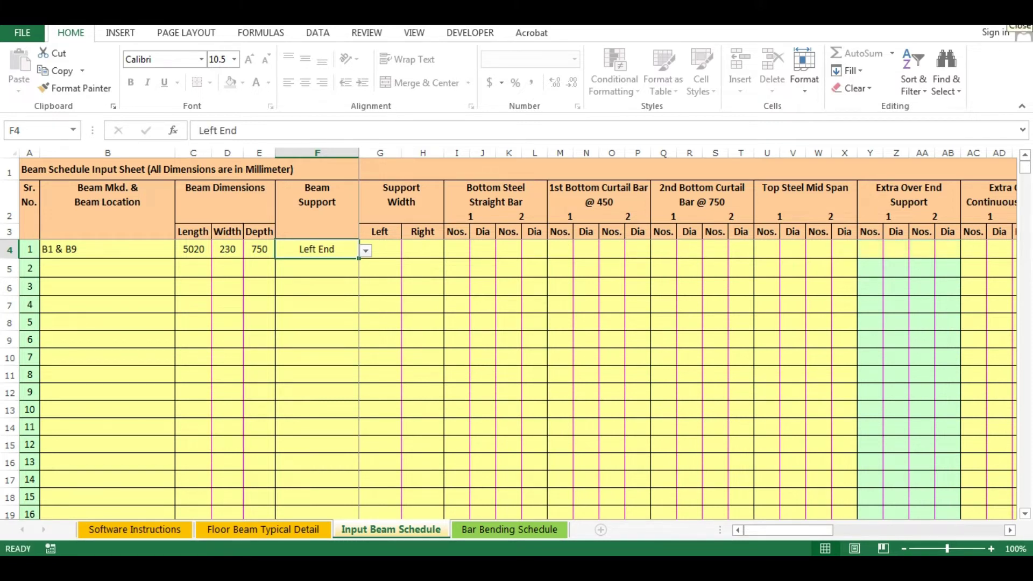
key(Left)
key(Left)
key(Left)
key(Left)
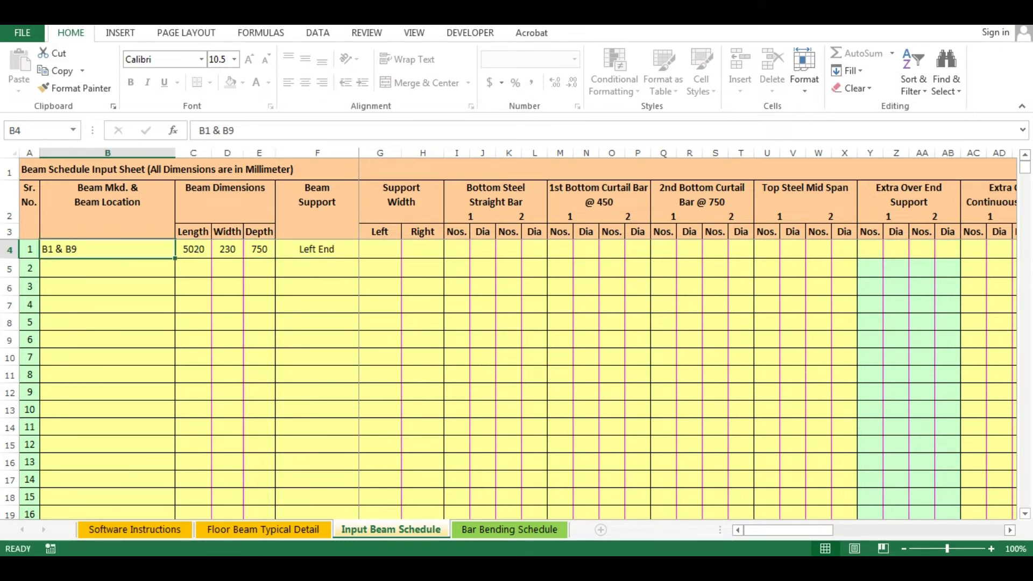
drag(99, 249, 309, 479)
drag(381, 250, 1028, 392)
drag(864, 525, 710, 537)
click(99, 279)
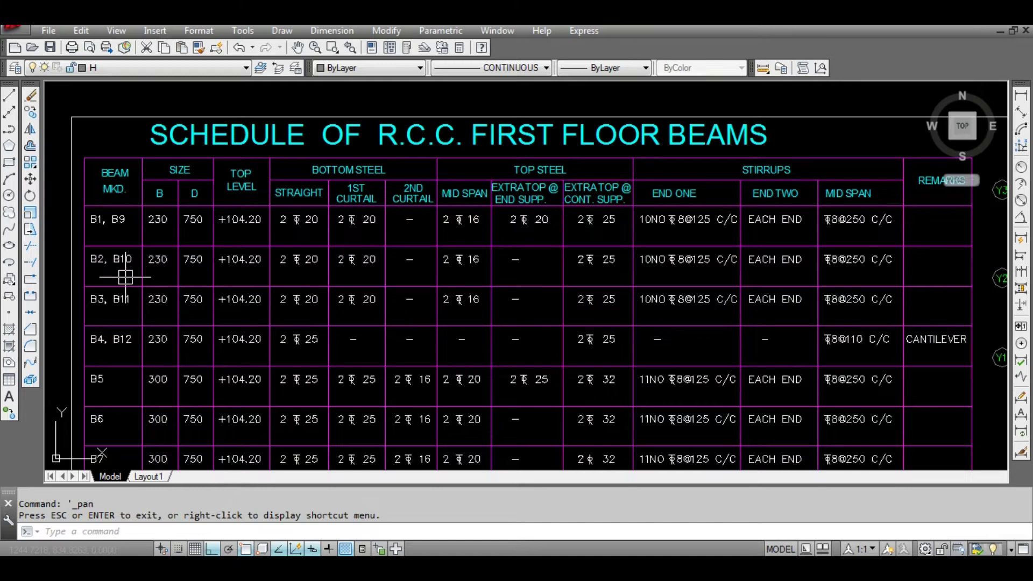
- Switch to AutoCAD and check beams B2 and B10 on the framing plan and the roof plan's beam dimensions
click(297, 48)
scroll(859, 218, down, 5)
scroll(860, 218, up, 5)
scroll(860, 218, up, 3)
drag(879, 224, 622, 293)
scroll(459, 316, down, 3)
scroll(237, 291, down, 5)
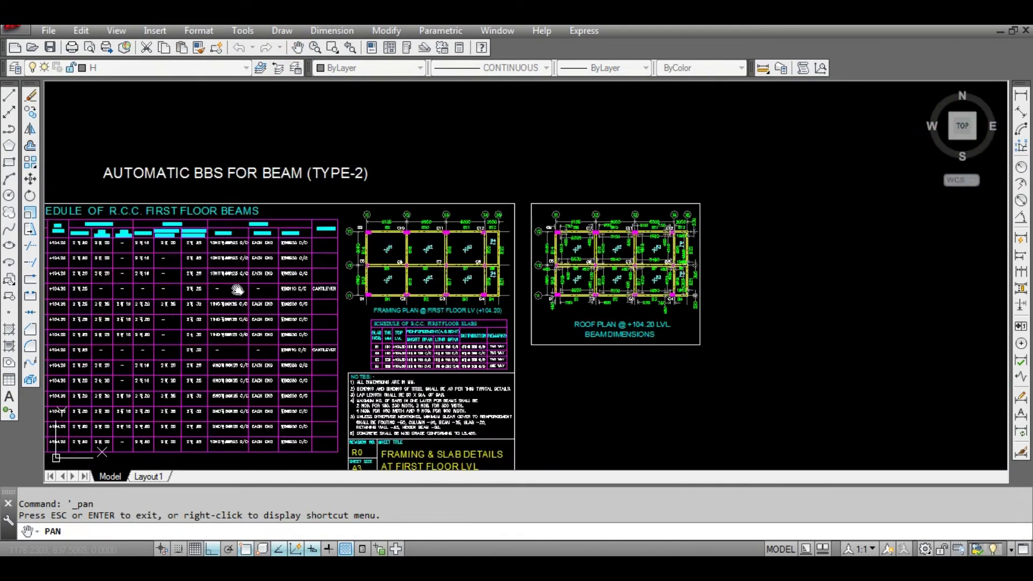
- Examine the B2, B10 row in the first floor beam schedule, then exit Pan and view the plans beside it
scroll(362, 230, up, 5)
drag(425, 247, 378, 305)
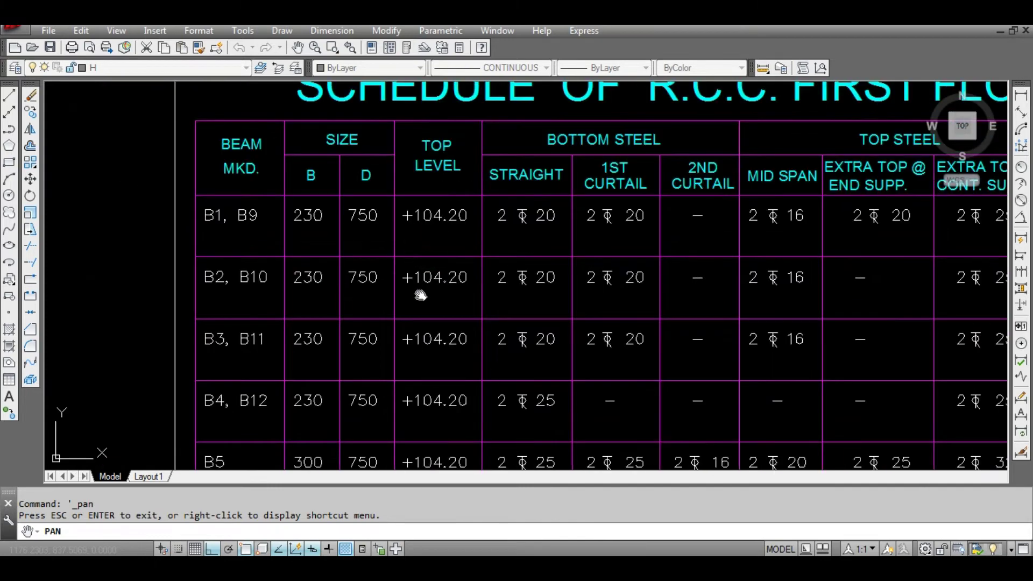
scroll(540, 302, down, 5)
scroll(840, 381, up, 4)
scroll(840, 378, down, 5)
scroll(328, 283, up, 4)
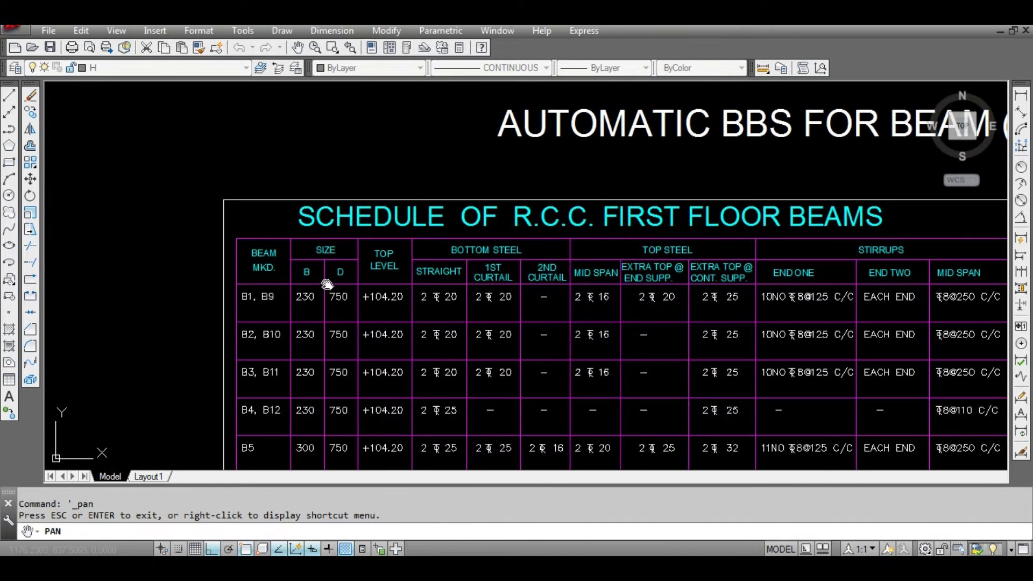
right_click(335, 245)
click(366, 254)
scroll(366, 254, down, 4)
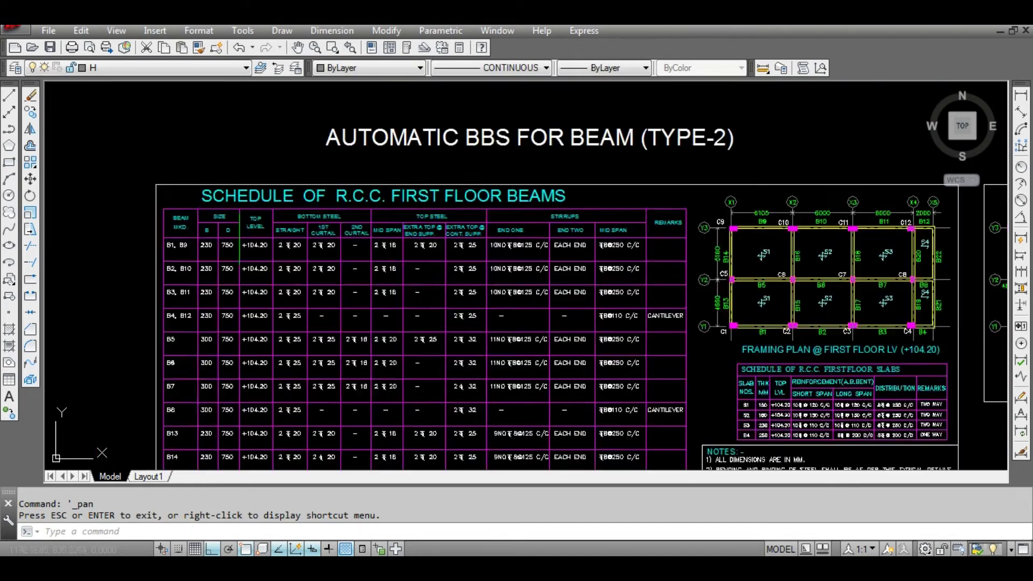
scroll(539, 269, up, 3)
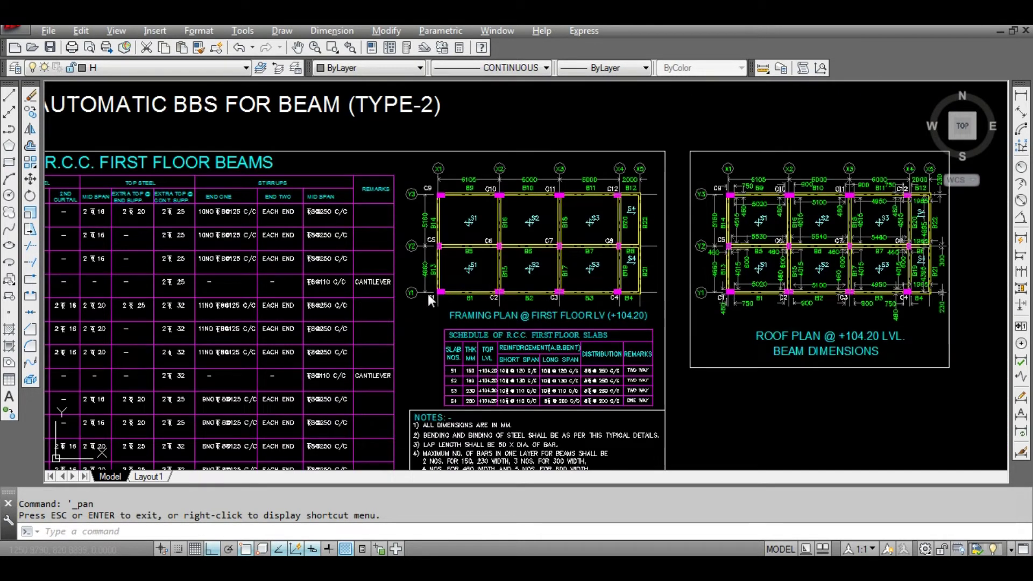
- Switch to the Excel workbook and enter beam row 2 as B2 & B10 with length 5100, width 230 and depth 750
key(alt+Tab)
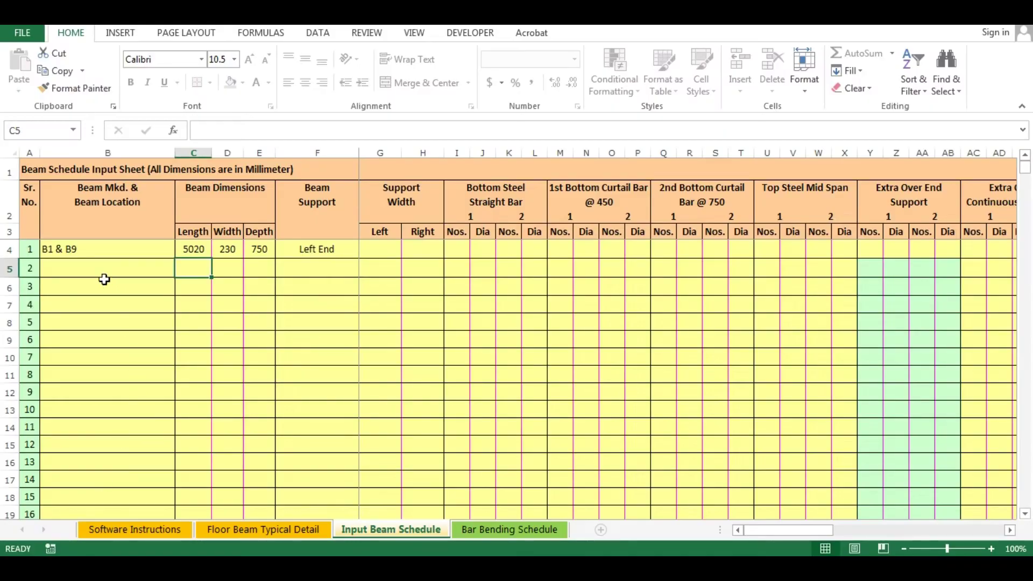
click(101, 272)
text(B2 & B10)
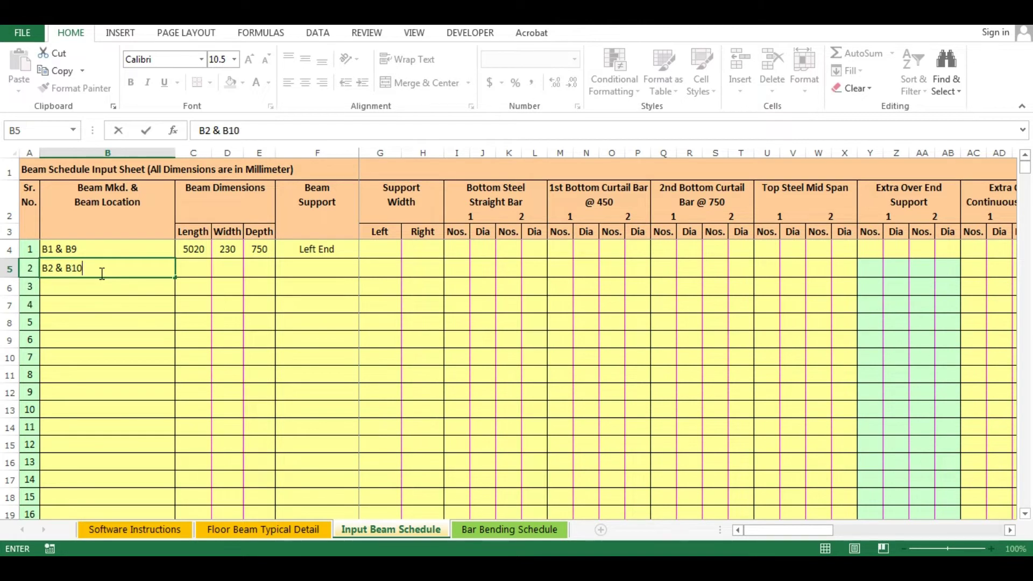
key(Tab)
text(5100)
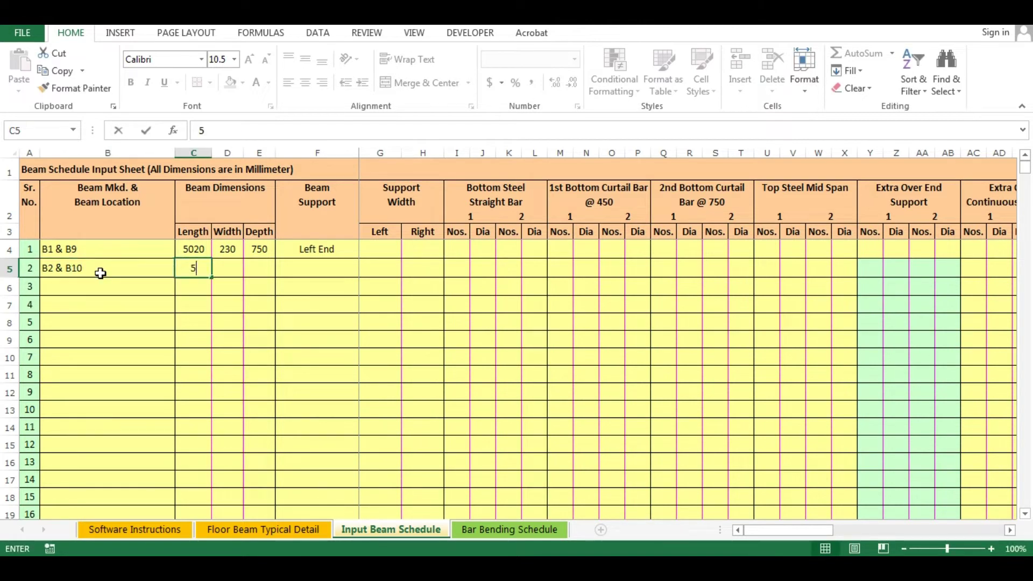
key(ctrl+Return)
key(Tab)
text(230)
key(ctrl+Return)
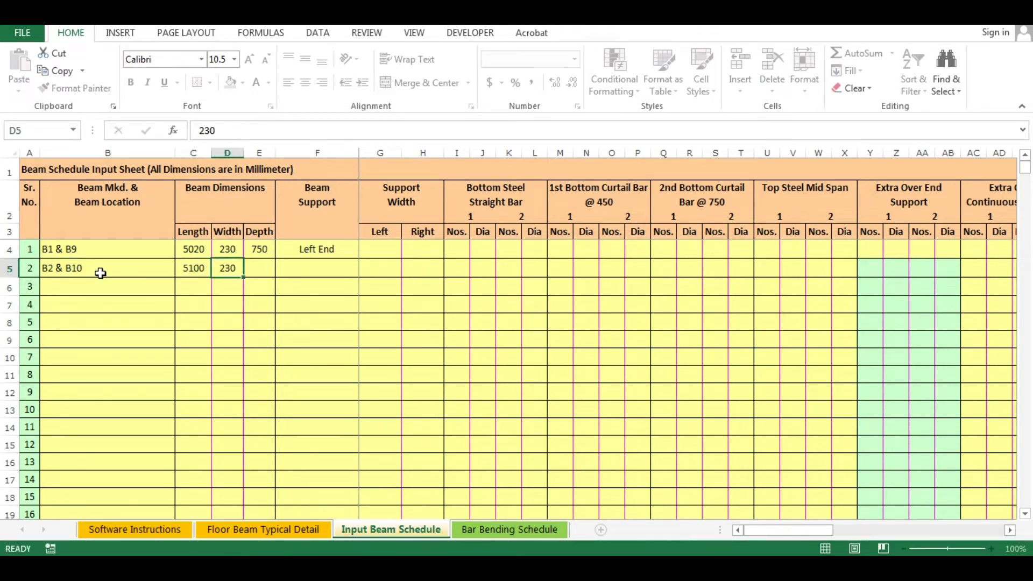
key(Tab)
text(750)
key(ctrl+Return)
- Set the beam support of B2 & B10 to Continuous and go to the beam mark cell of row 3
key(Tab)
key(alt+Down)
key(Down)
key(Down)
key(Return)
key(Tab)
key(shift+Tab)
key(shift+Tab)
key(shift+Tab)
key(Down)
key(Left)
key(Left)
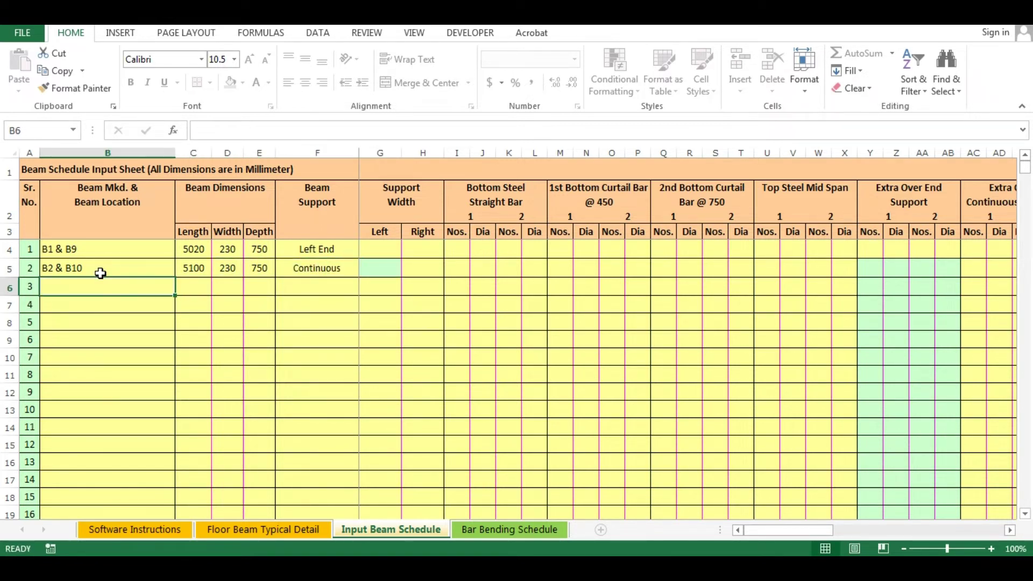
- Switch to AutoCAD and compare the B3, B11 row of the beam schedule with beam B3 on the framing plan
key(alt+Tab)
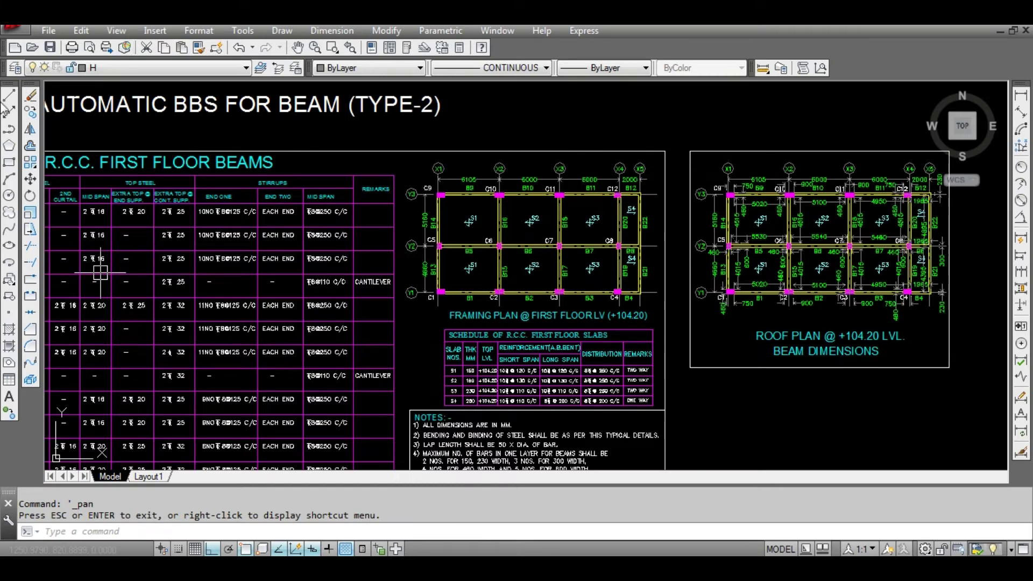
click(297, 47)
scroll(807, 305, up, 6)
scroll(596, 317, down, 4)
scroll(861, 329, up, 2)
scroll(845, 334, down, 4)
scroll(791, 330, up, 7)
scroll(786, 325, down, 8)
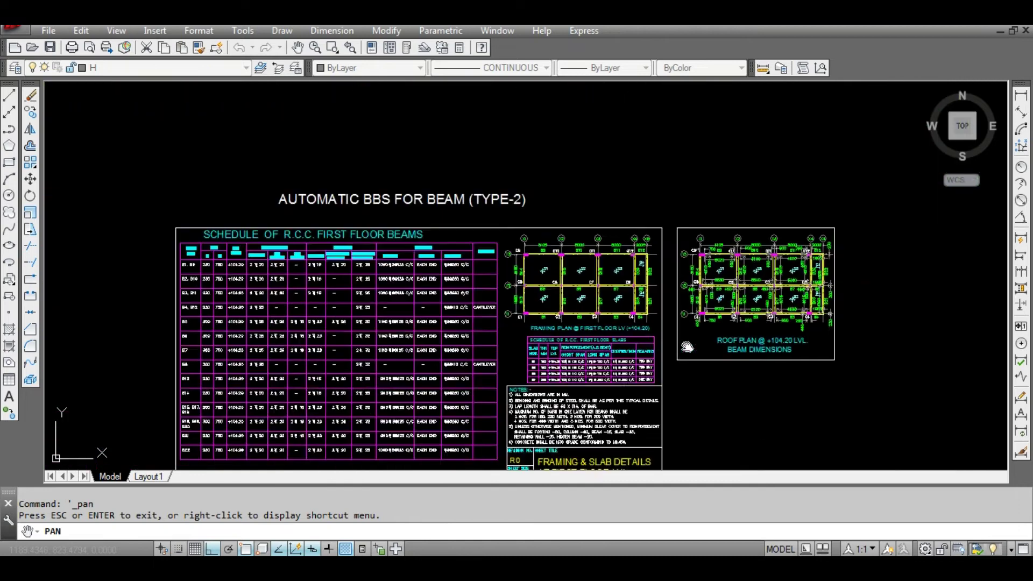
scroll(194, 284, up, 4)
drag(256, 335, 289, 306)
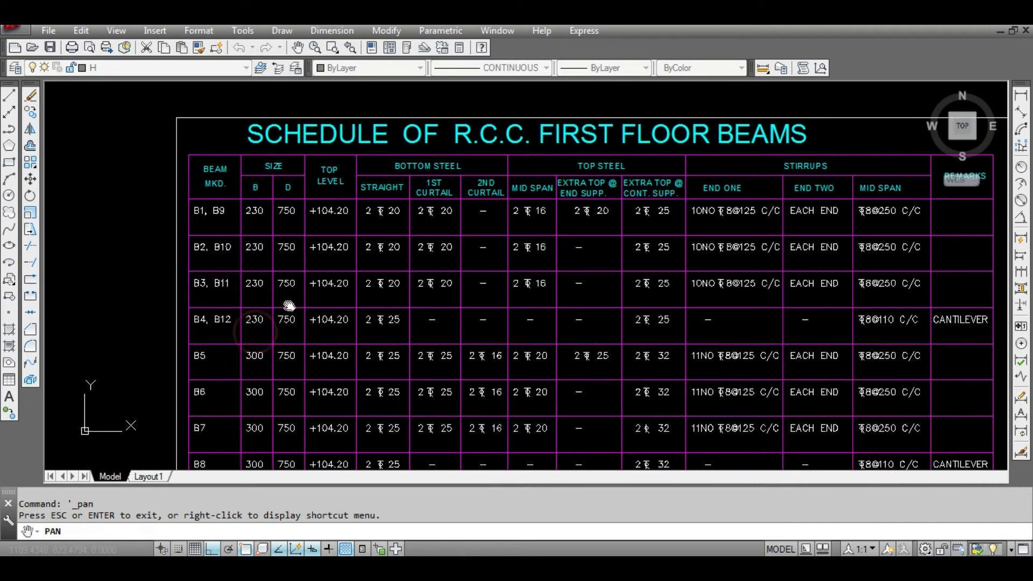
drag(771, 300, 215, 277)
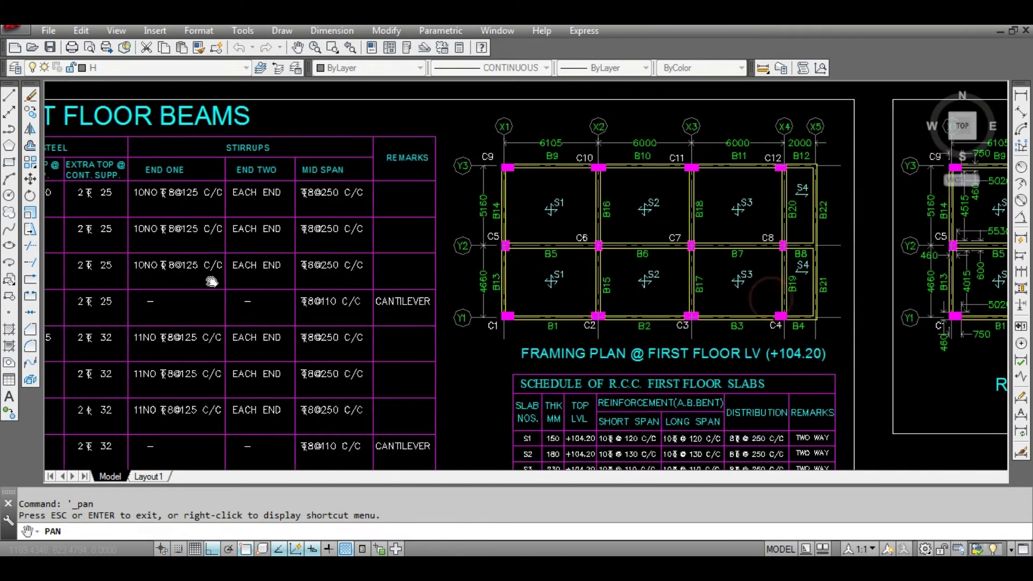
scroll(810, 329, up, 3)
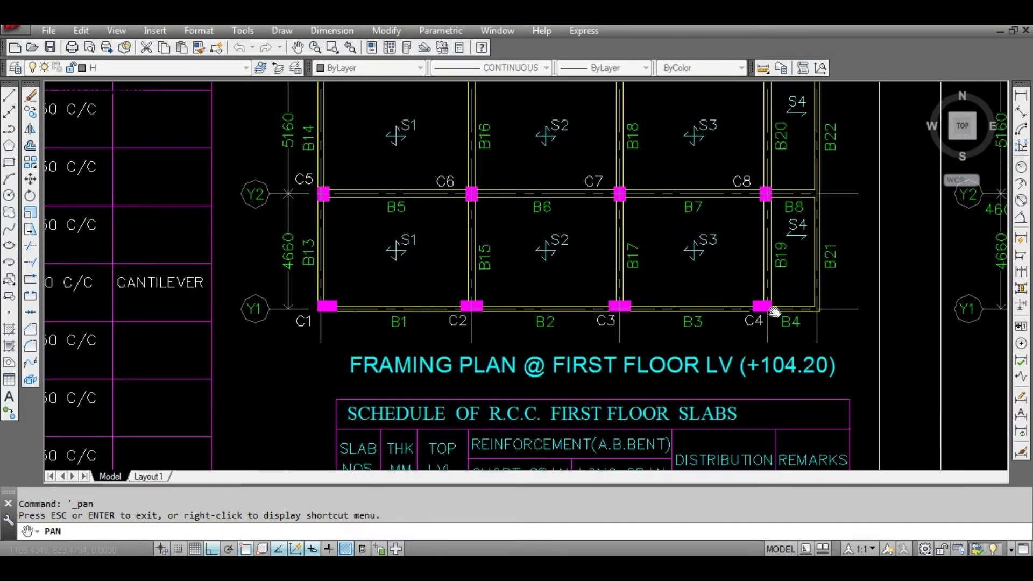
- Check beam B4 next to B3 on the framing plan against the schedule's cantilever remark, and exit the Pan command
scroll(770, 315, down, 5)
drag(210, 279, 490, 259)
scroll(409, 245, up, 3)
scroll(376, 258, down, 5)
drag(1007, 296, 514, 308)
scroll(513, 310, up, 3)
scroll(513, 307, up, 3)
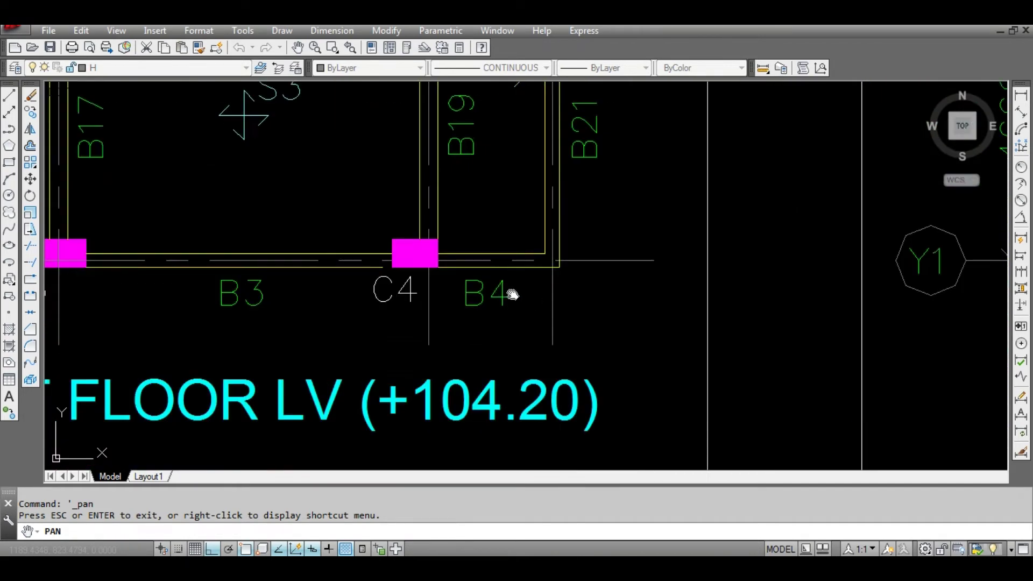
scroll(491, 293, down, 3)
scroll(536, 295, down, 4)
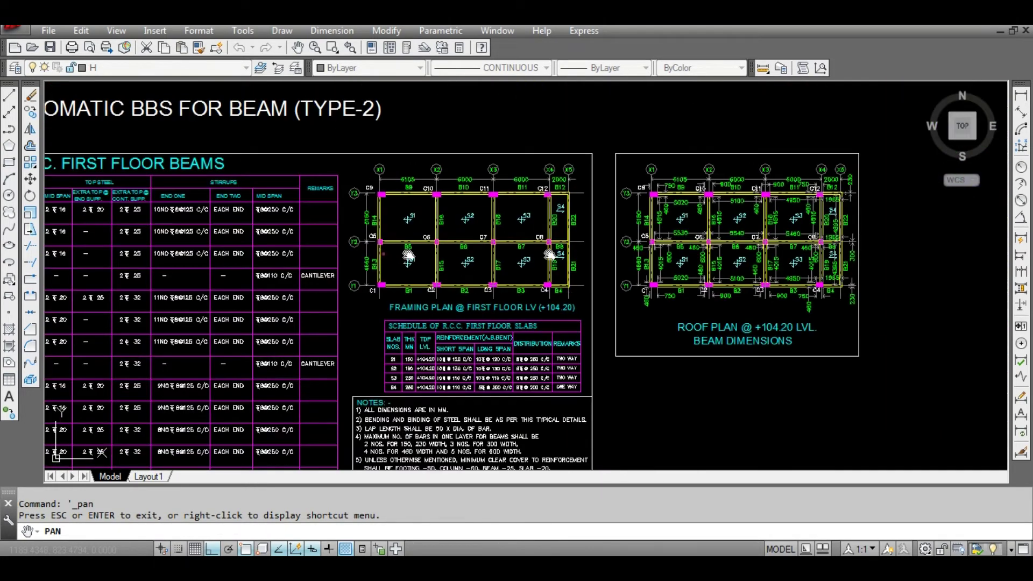
drag(48, 255, 377, 251)
right_click(350, 215)
click(395, 237)
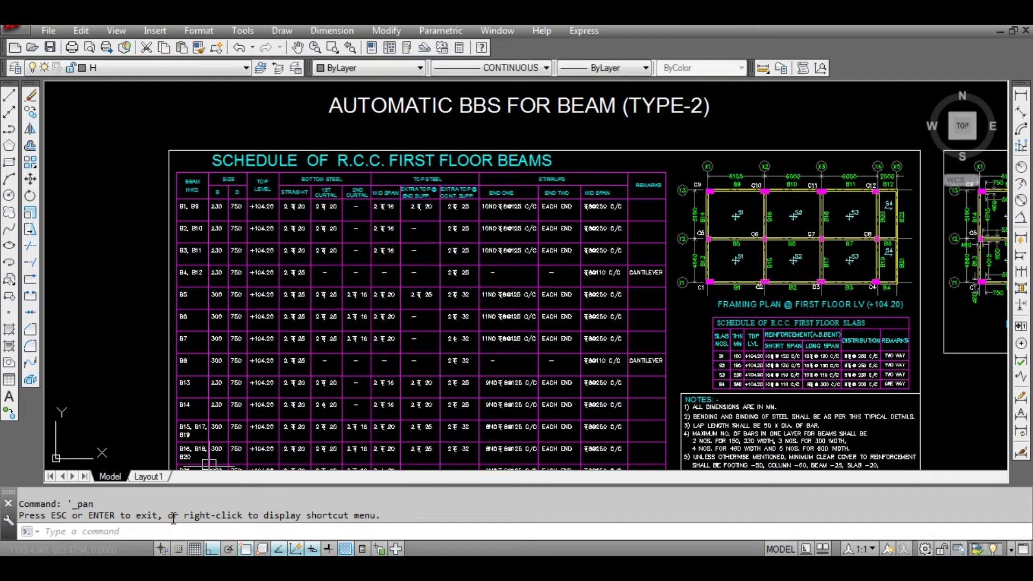
- Switch to the Excel workbook and enter beam row 3 as B3 & B11 with length 4950, width 230 and depth 750
key(alt+Tab)
text(B3 & B11)
key(Tab)
text(4)
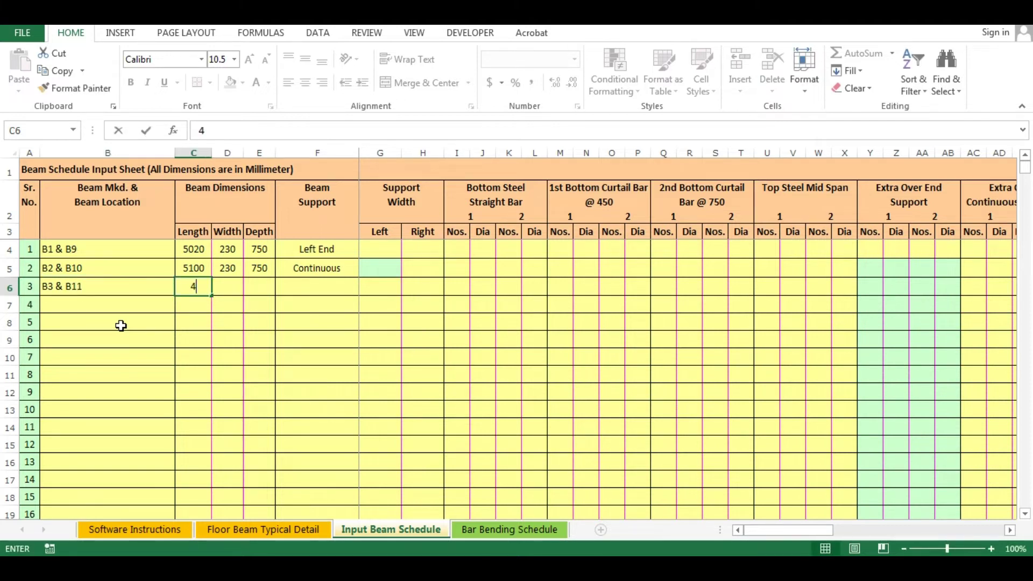
text(950)
key(Tab)
text(230)
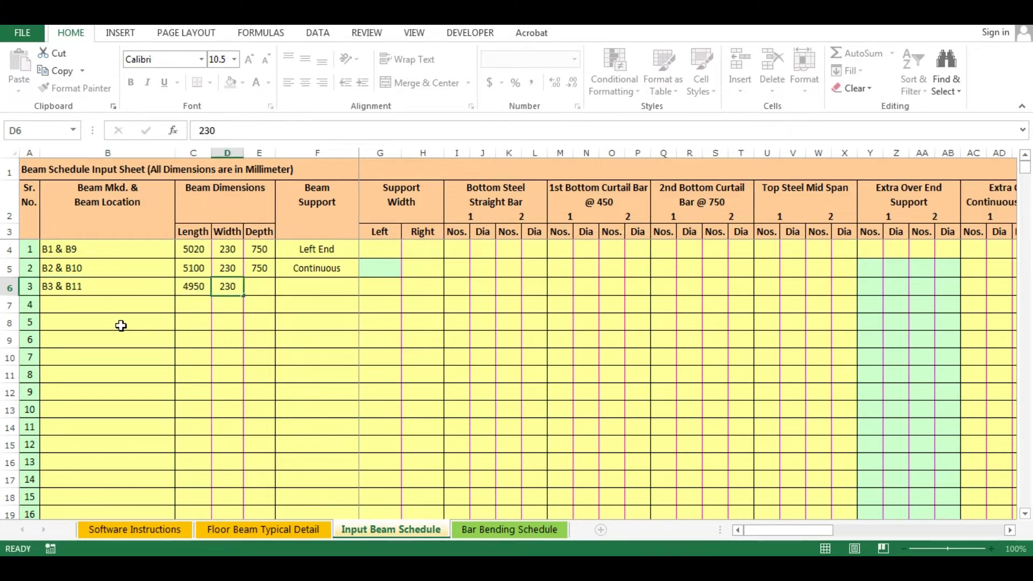
key(Tab)
text(750)
key(Tab)
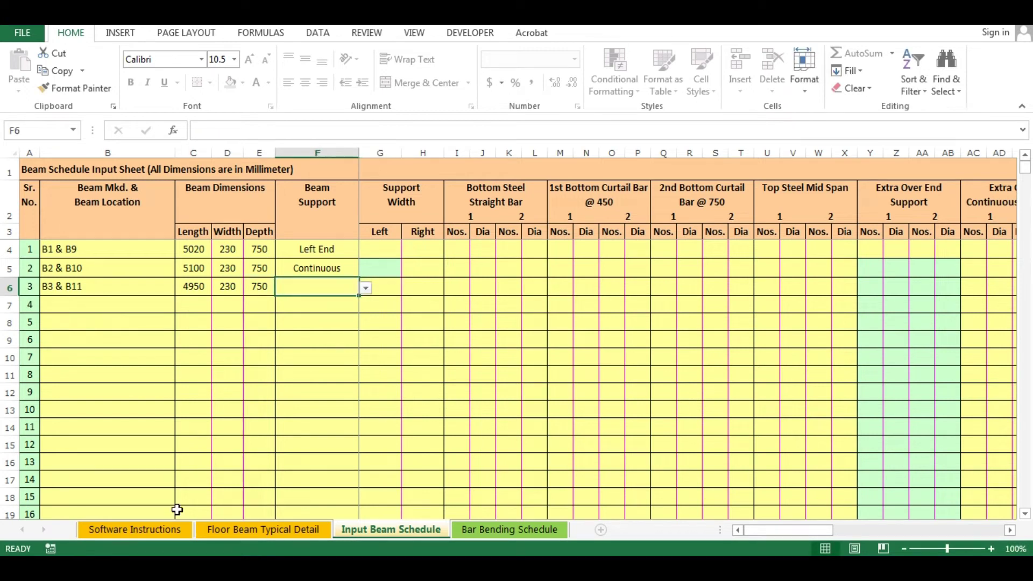
- Set the beam support of B3 & B11 to the Continuous near Right option
click(365, 288)
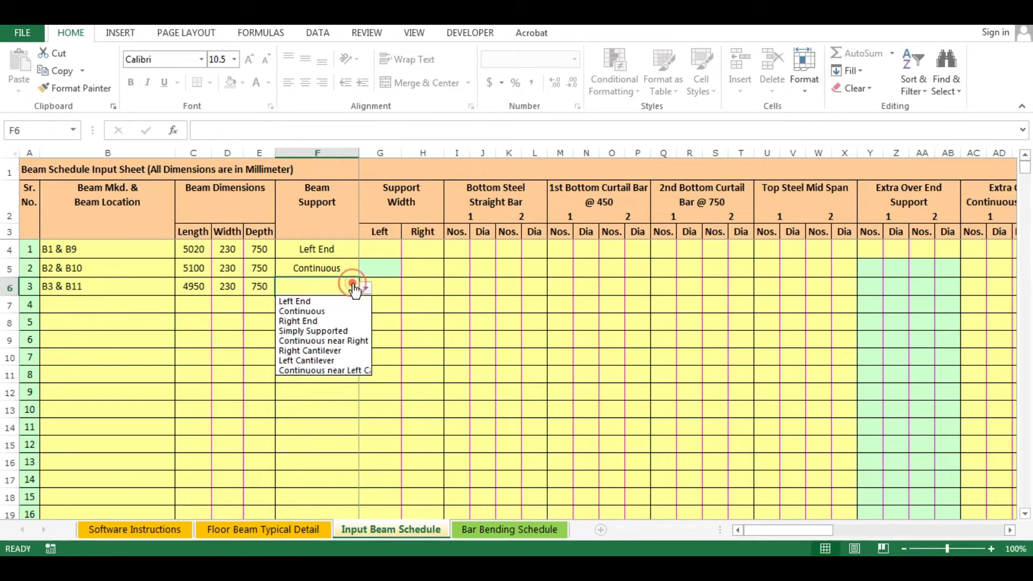
click(331, 342)
key(Return)
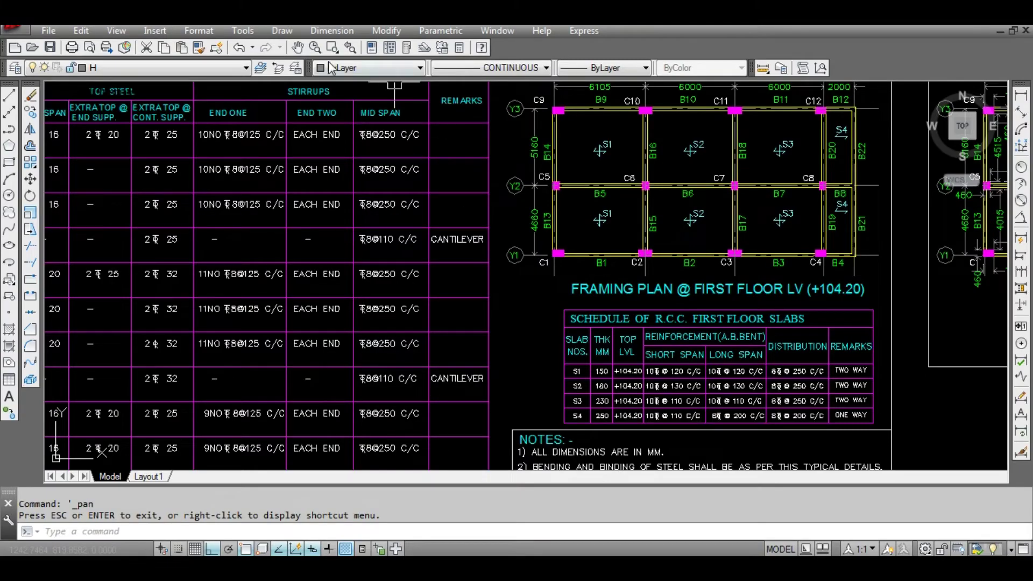
- Examine beam B4 at the cantilever end of the roof plan beam dimensions drawing for its length
scroll(907, 298, up, 3)
mouse_move(907, 299)
mouse_down()
mouse_move(773, 273)
mouse_move(708, 288)
mouse_up()
scroll(707, 288, down, 3)
drag(858, 282, 653, 284)
scroll(768, 258, up, 2)
scroll(743, 287, down, 3)
scroll(736, 171, up, 5)
scroll(736, 171, down, 2)
scroll(768, 212, up, 1)
scroll(743, 305, down, 5)
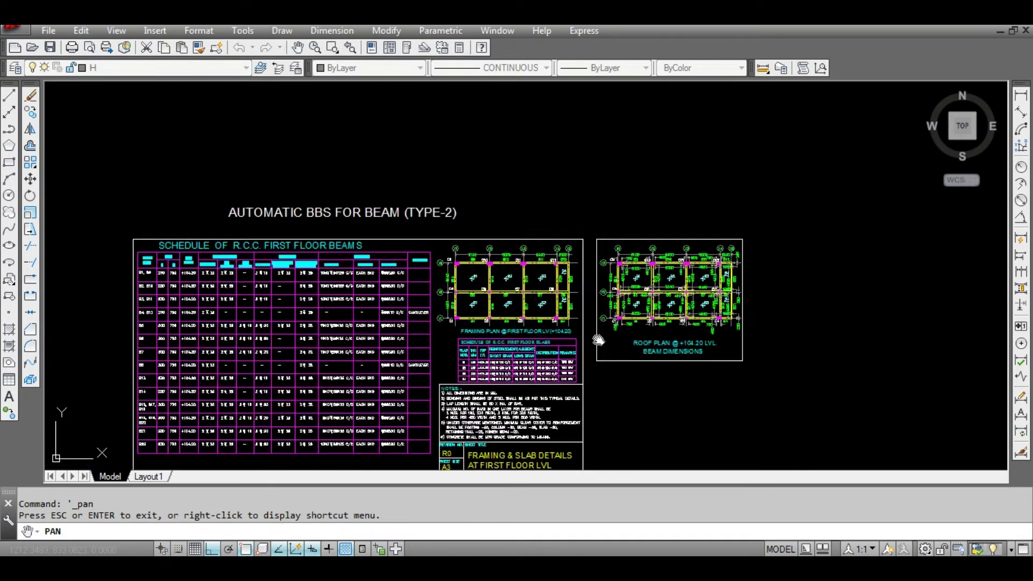
- Compare the size columns of the B4, B12 schedule row with beam B4 on the framing plan, and exit the Pan command
scroll(117, 302, up, 5)
drag(215, 358, 274, 363)
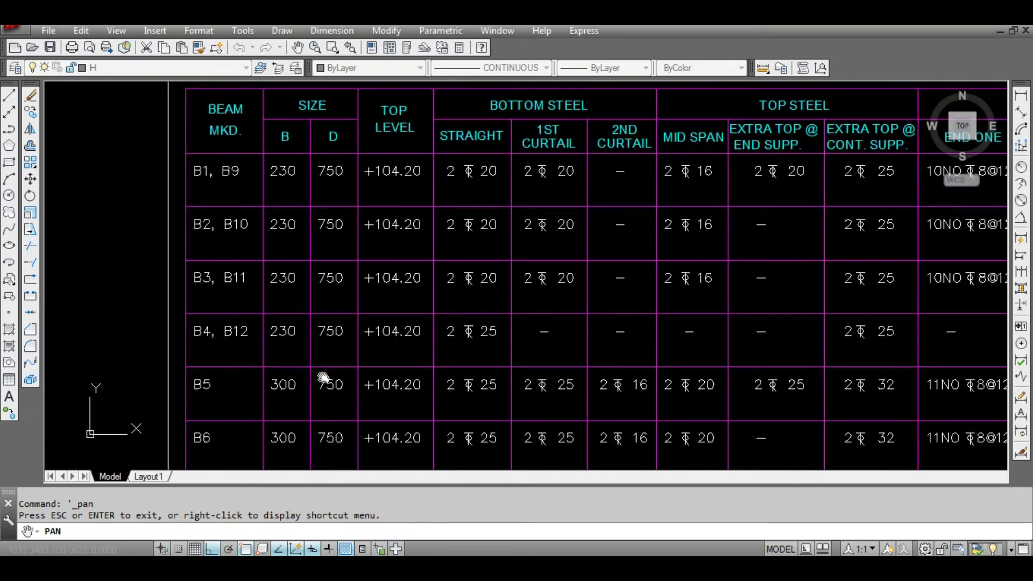
scroll(378, 357, down, 2)
scroll(355, 344, down, 3)
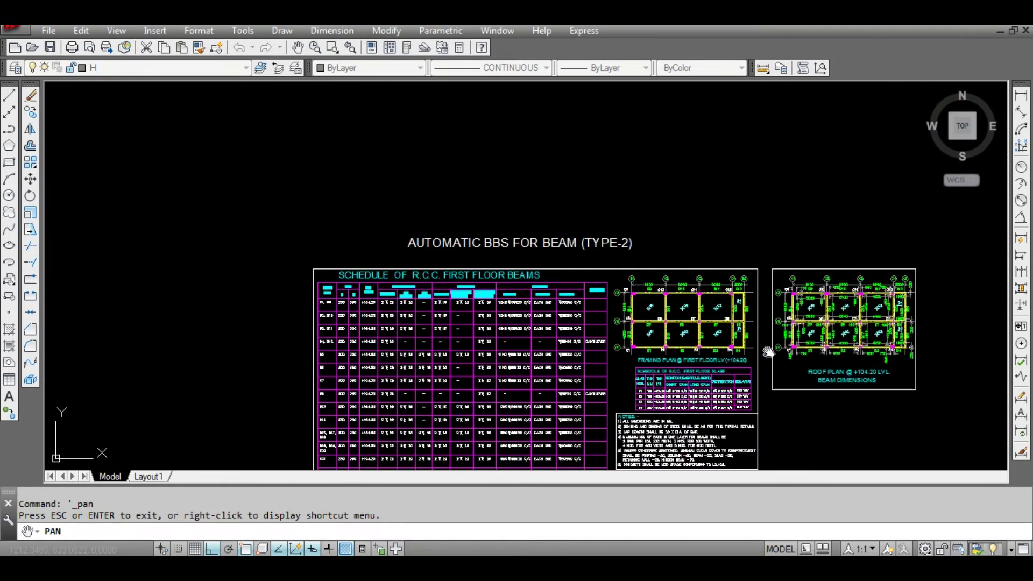
scroll(700, 349, up, 5)
scroll(679, 376, down, 5)
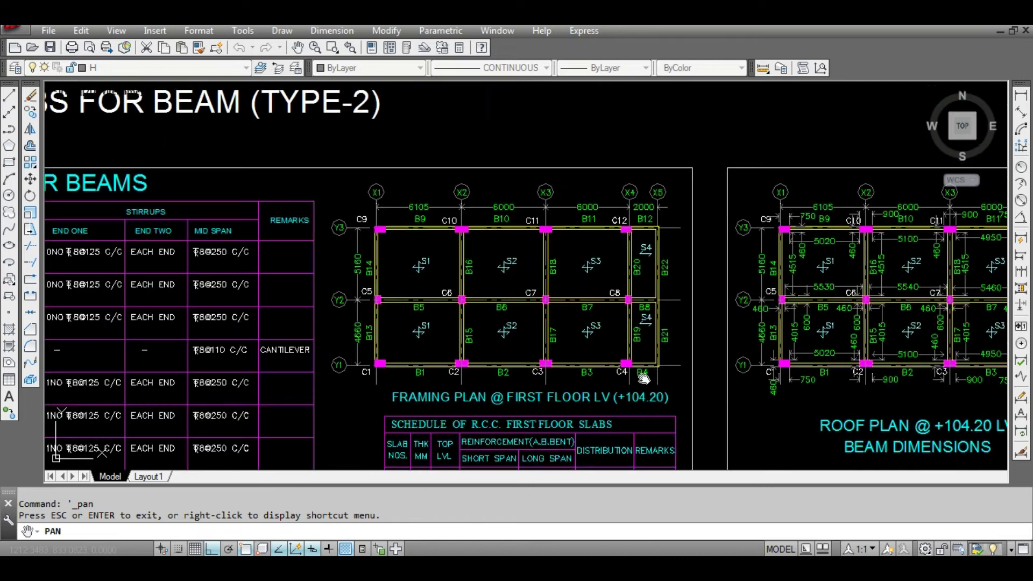
drag(504, 386, 490, 315)
scroll(490, 315, down, 3)
scroll(233, 267, up, 3)
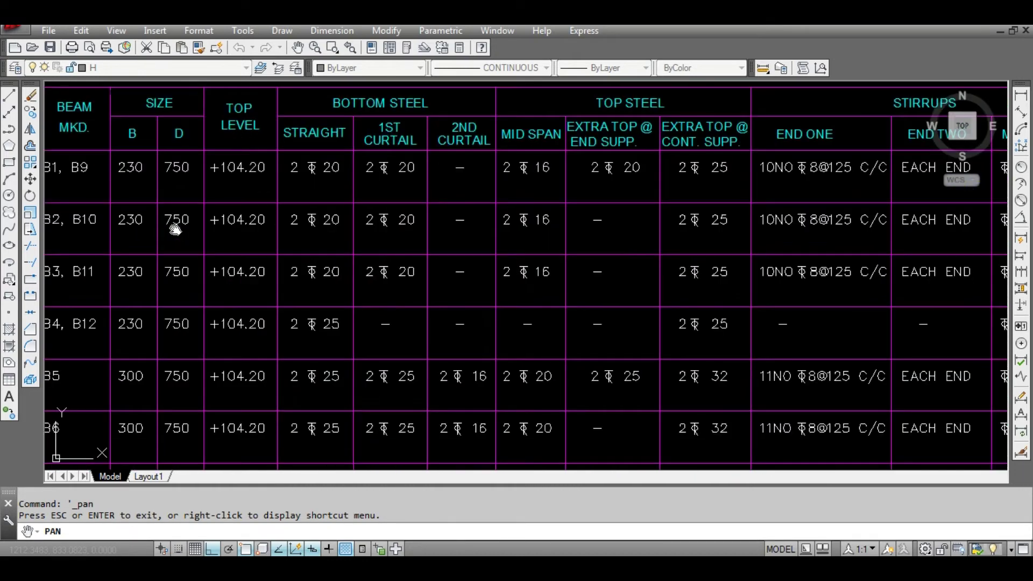
scroll(318, 252, down, 3)
right_click(255, 232)
click(296, 239)
- Switch to the Excel workbook and enter beam row 4 as B4 & B12 with length 1965, width 230 and depth 750
key(alt+Tab)
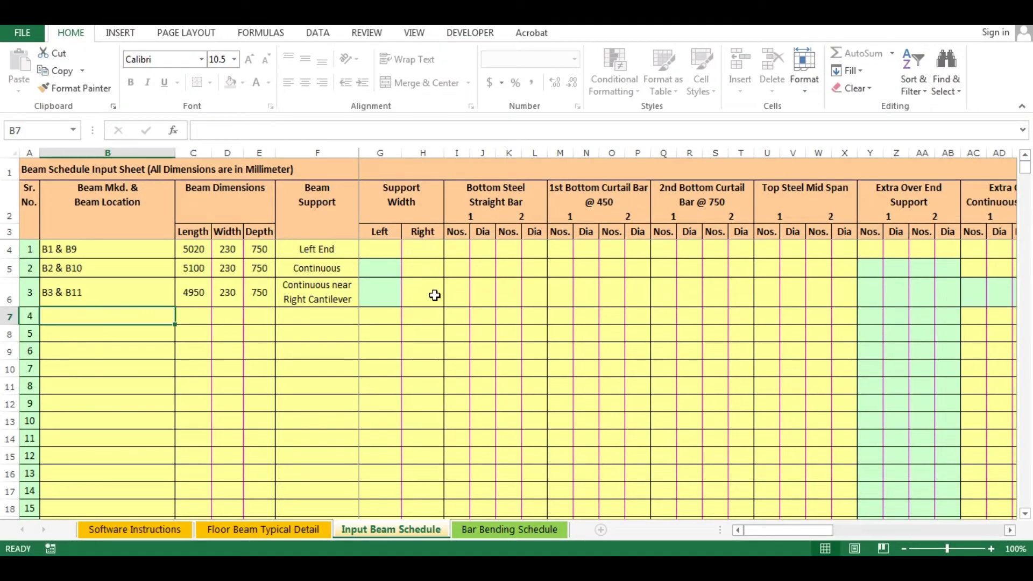
text(B4 & B12)
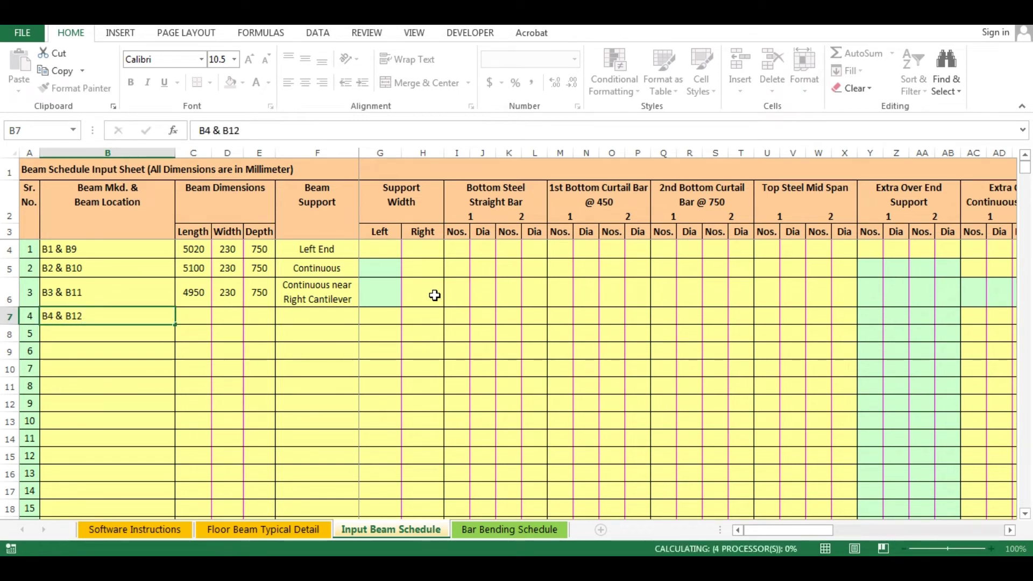
key(Tab)
text(1965)
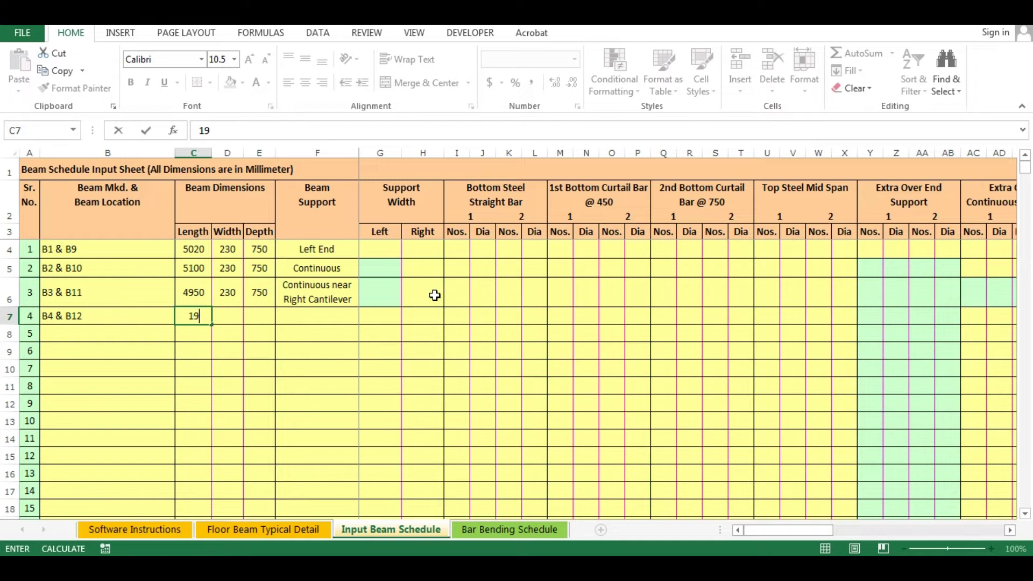
key(Tab)
text(230)
key(Tab)
key(Tab)
text(750)
key(Tab)
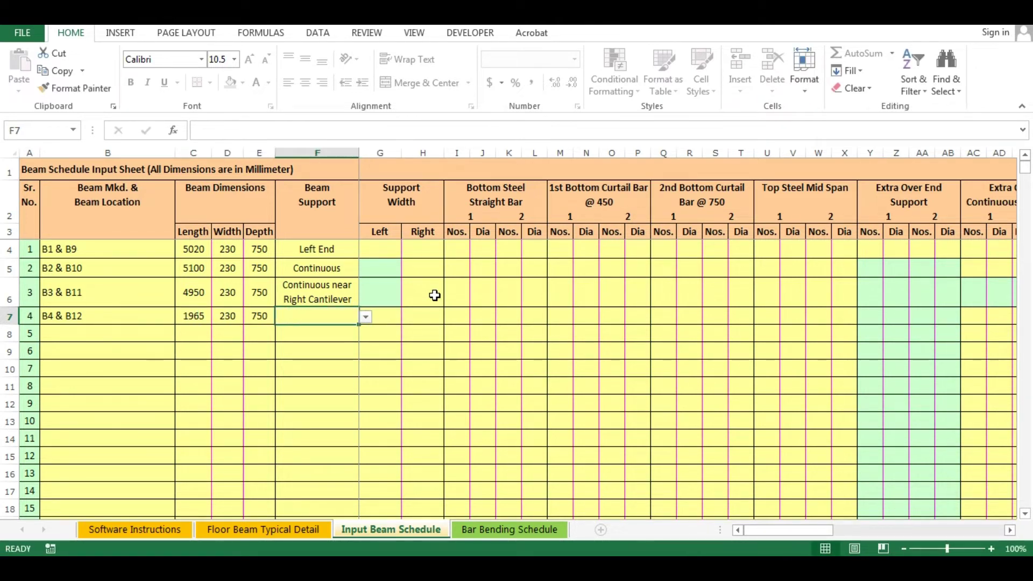
- Set the beam support of B4 & B12 to Right Cantilever
key(alt+Down)
key(Down)
key(Down)
key(Down)
key(Down)
key(Down)
key(Down)
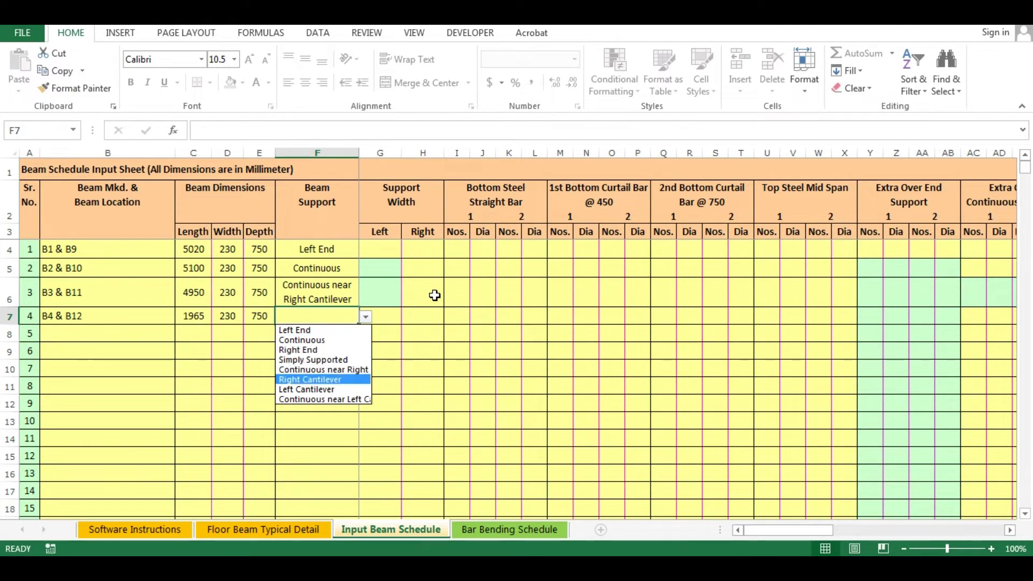
key(Return)
key(Up)
key(Down)
key(Tab)
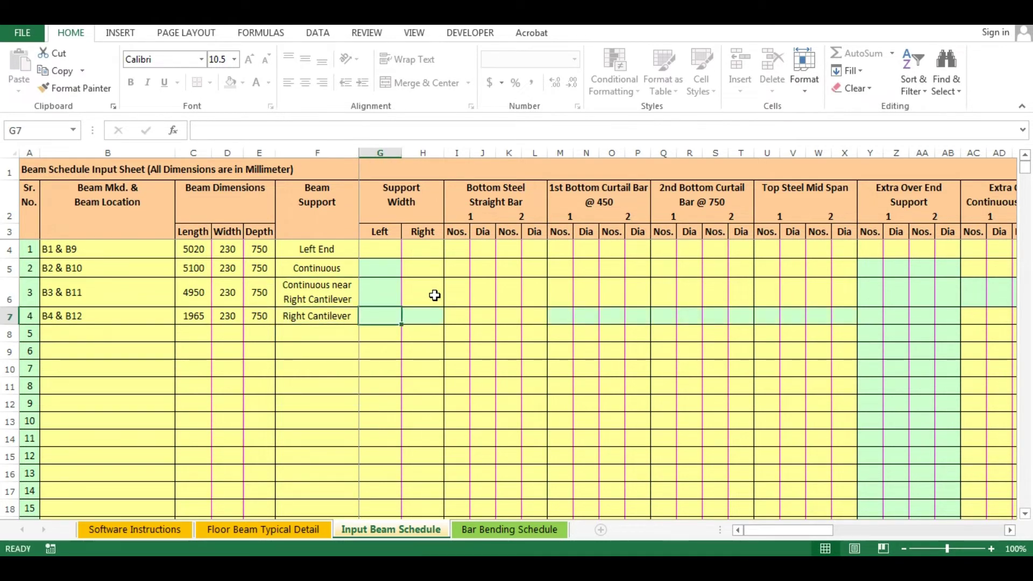
- Switch to AutoCAD and examine the support widths at both ends of beam B1 on the roof plan, then exit the Pan command
key(alt+Tab)
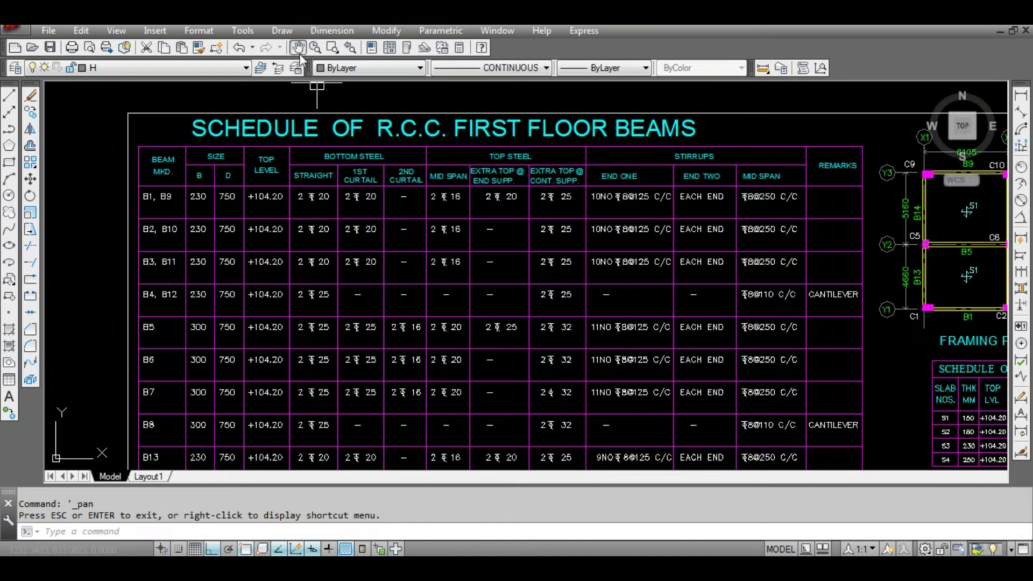
mouse_move(344, 261)
mouse_down()
mouse_move(134, 259)
mouse_move(177, 258)
mouse_up()
drag(844, 305, 422, 304)
scroll(484, 301, up, 5)
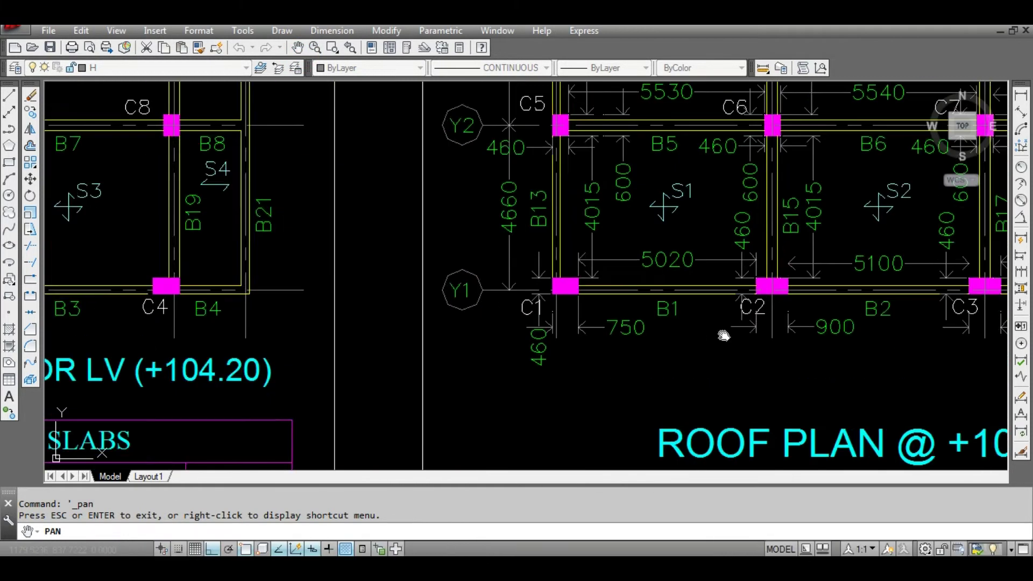
drag(722, 337, 470, 342)
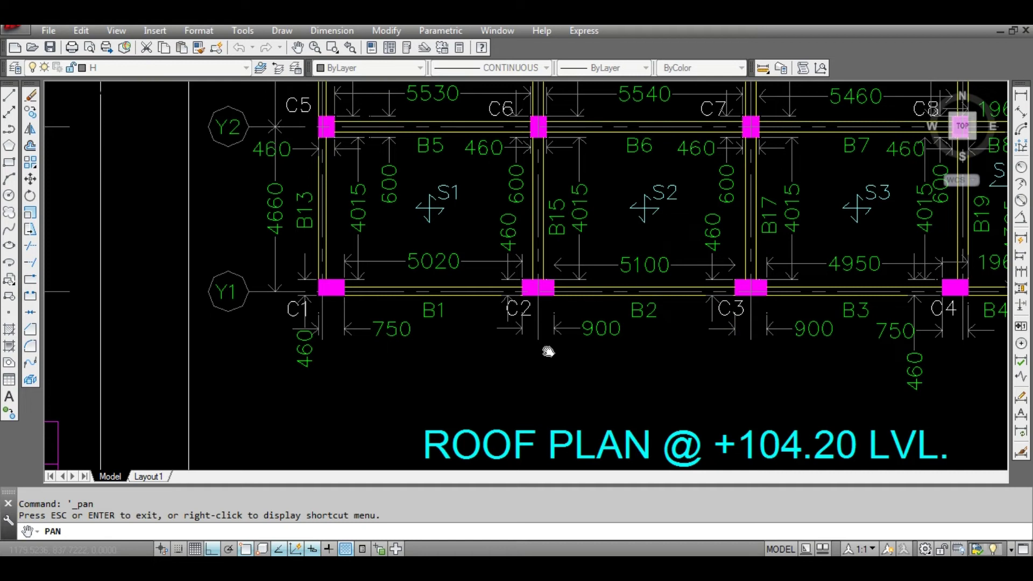
scroll(577, 347, down, 2)
scroll(554, 361, up, 1)
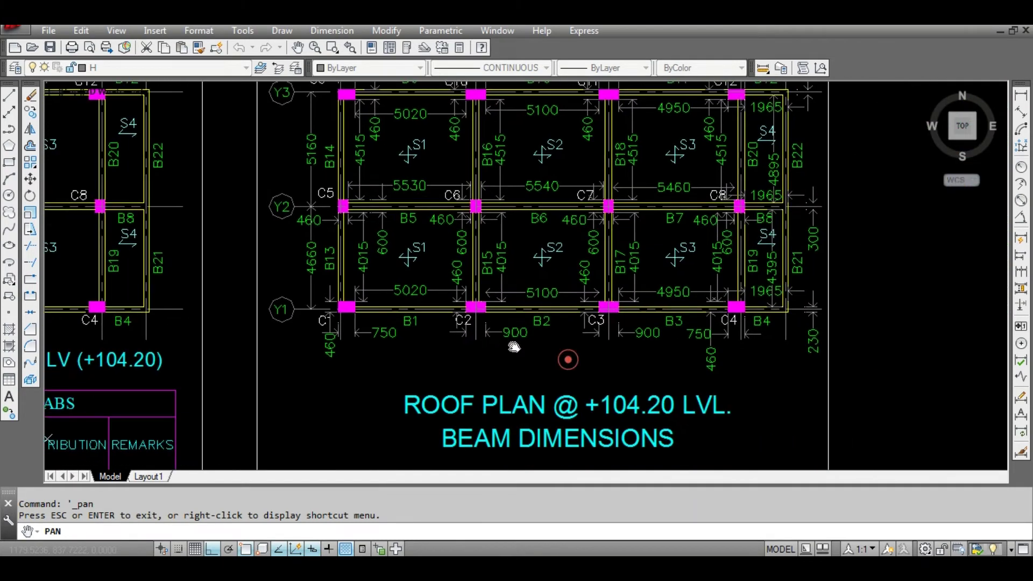
right_click(534, 362)
click(568, 369)
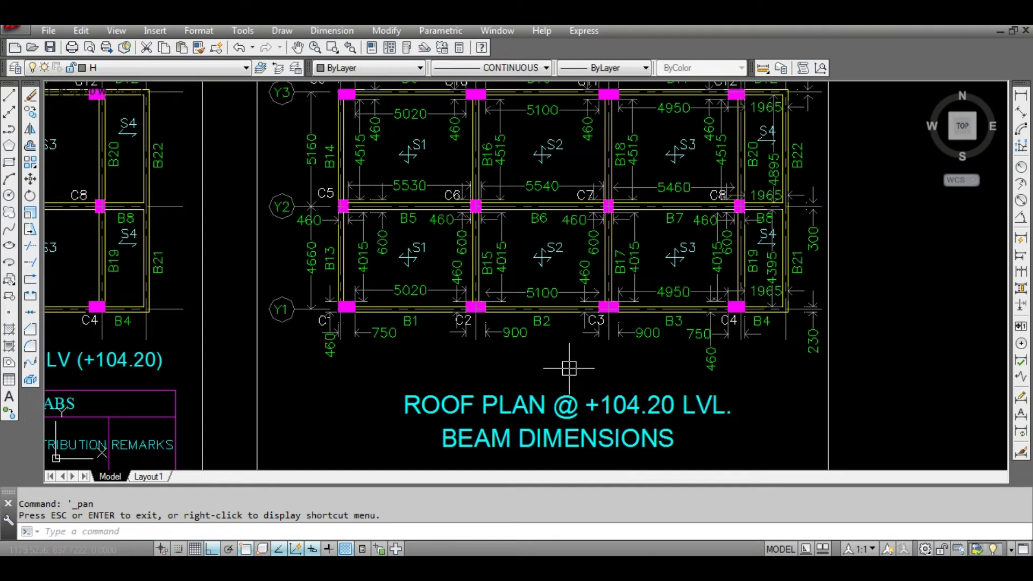
- Switch to the Excel workbook and enter the B1 & B9 support widths as 750 left and 900 right
key(alt+Tab)
key(Up)
key(Up)
key(Up)
text(750)
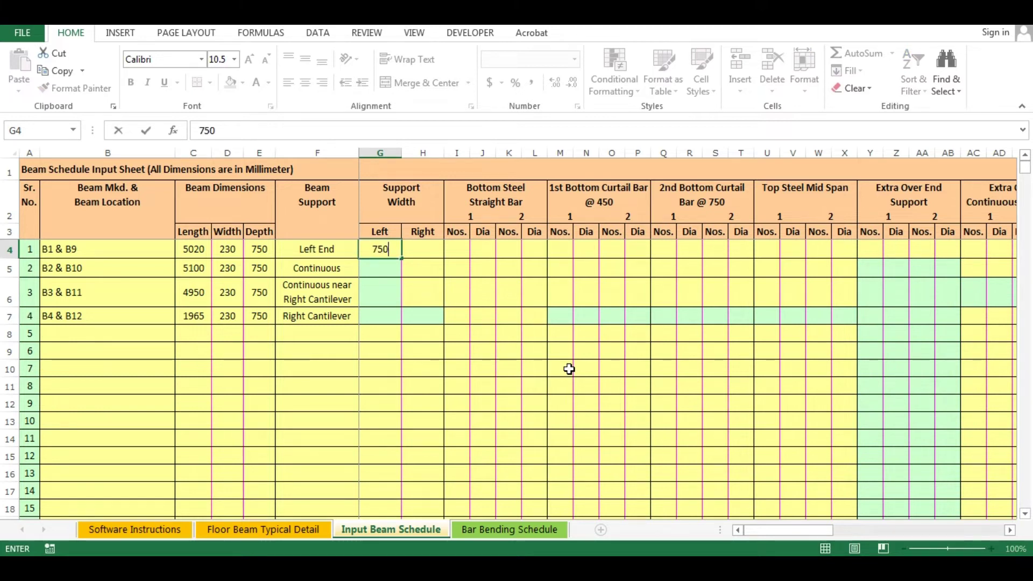
key(Tab)
text(900)
key(ctrl+Return)
key(Down)
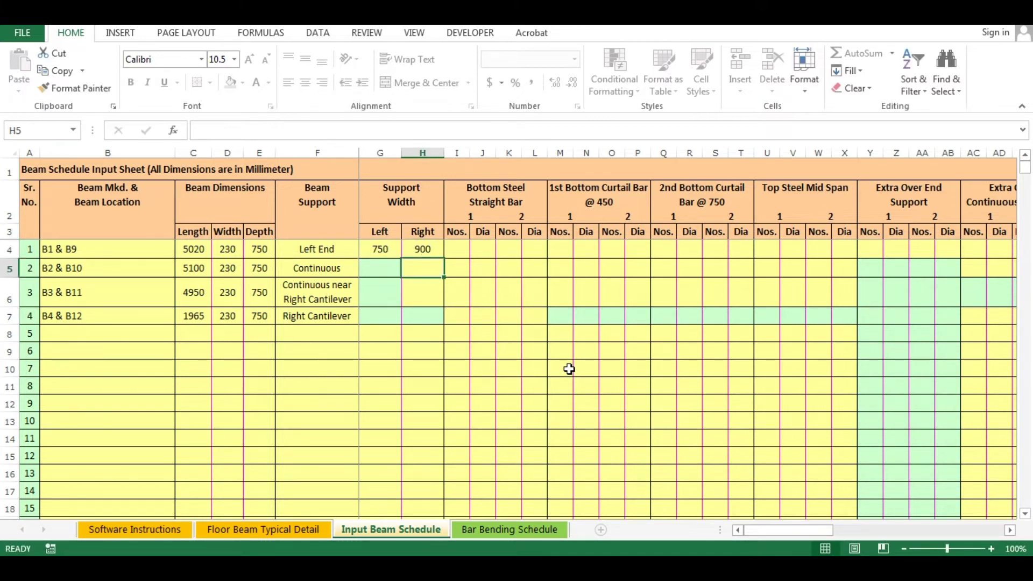
key(Up)
key(Down)
- Switch to AutoCAD and check the support width at column C3 for beam B2 on the roof plan, and exit Pan
key(alt+Tab)
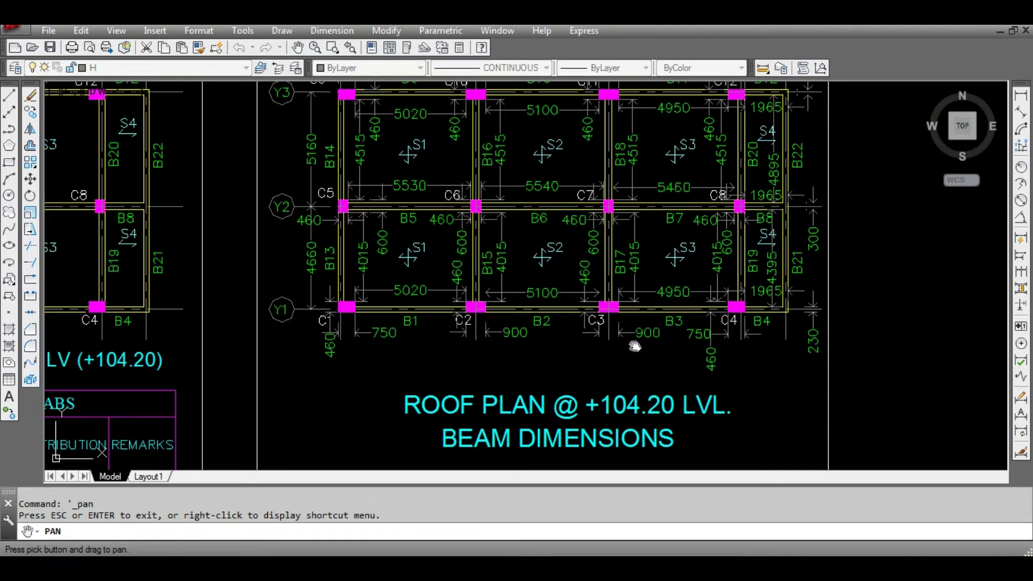
mouse_move(635, 346)
mouse_down()
mouse_move(637, 391)
mouse_move(608, 390)
mouse_up()
right_click(608, 392)
click(631, 398)
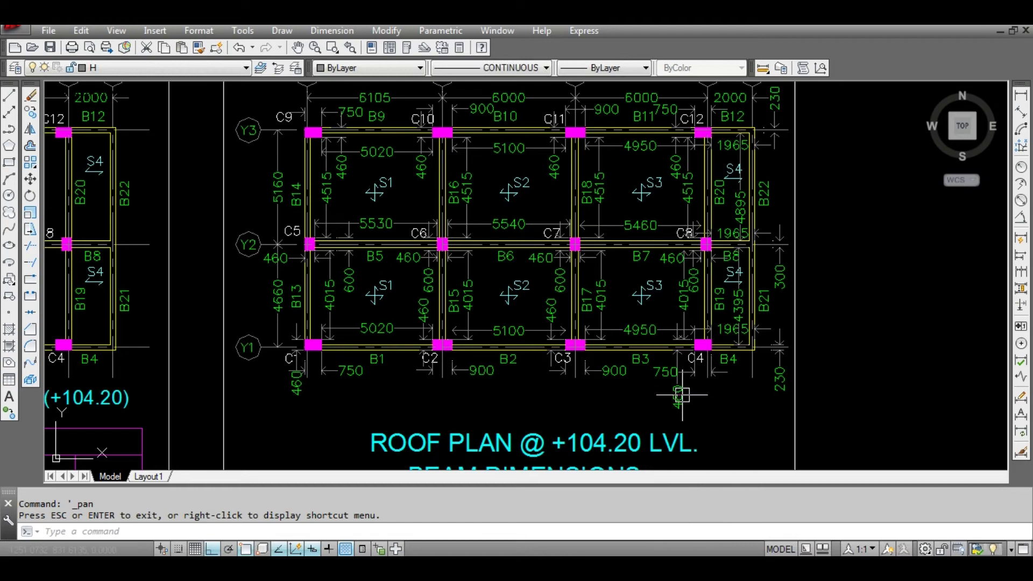
- Switch to the Excel workbook and enter 900 as the right support width of B2 & B10
key(alt+Tab)
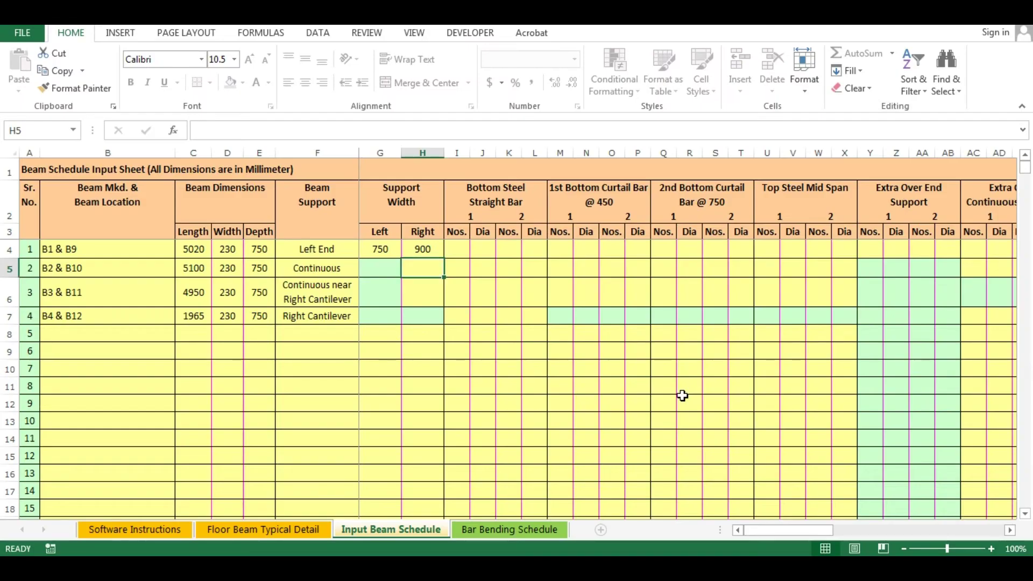
key(Left)
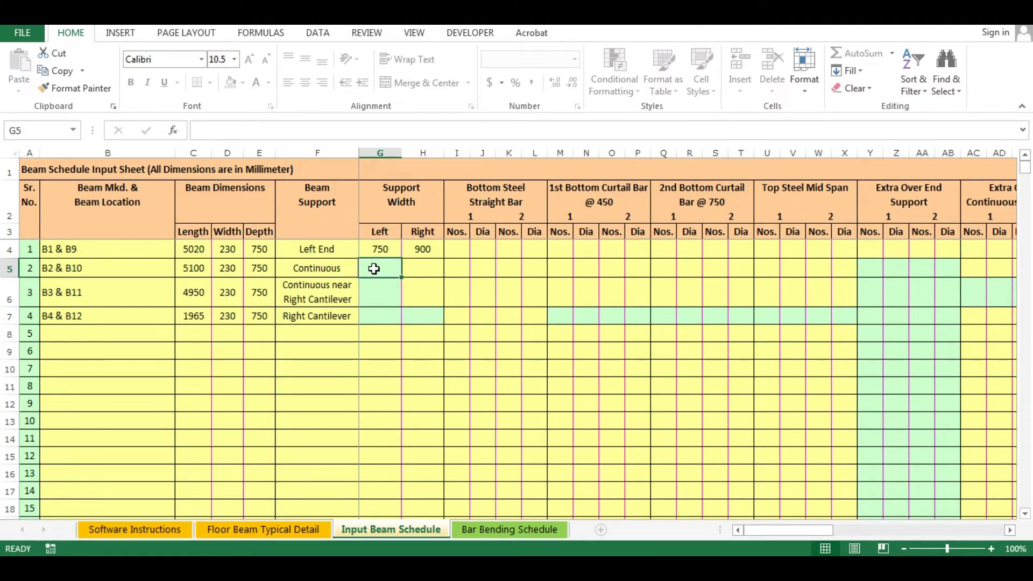
click(422, 267)
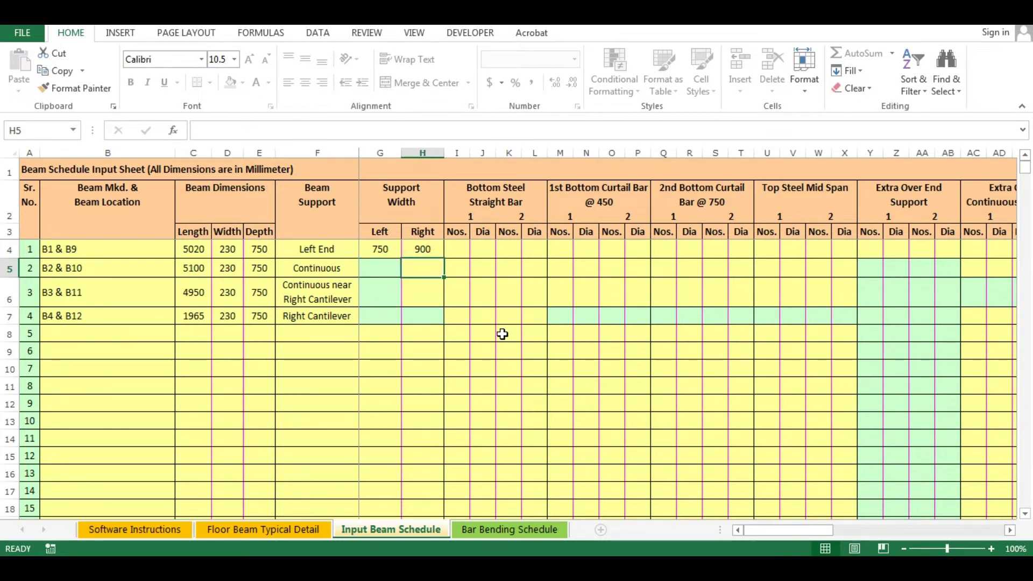
drag(427, 266, 459, 277)
click(423, 265)
drag(379, 267, 379, 295)
drag(557, 318, 849, 312)
click(419, 264)
text(900)
key(ctrl+Return)
key(Return)
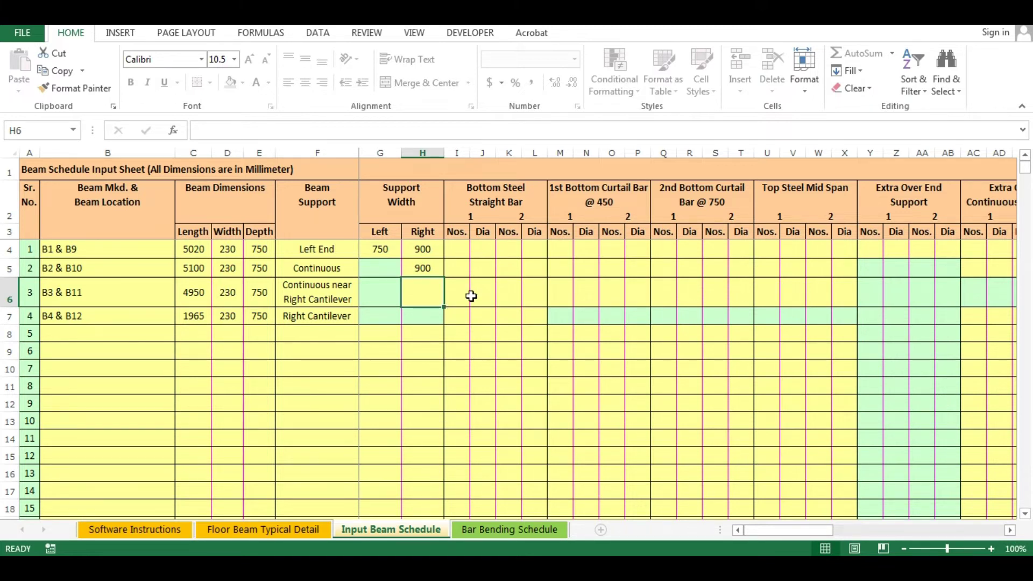
- Switch to AutoCAD and check the support width at column C4 for beam B3 on the roof plan, and exit Pan
key(alt+Tab)
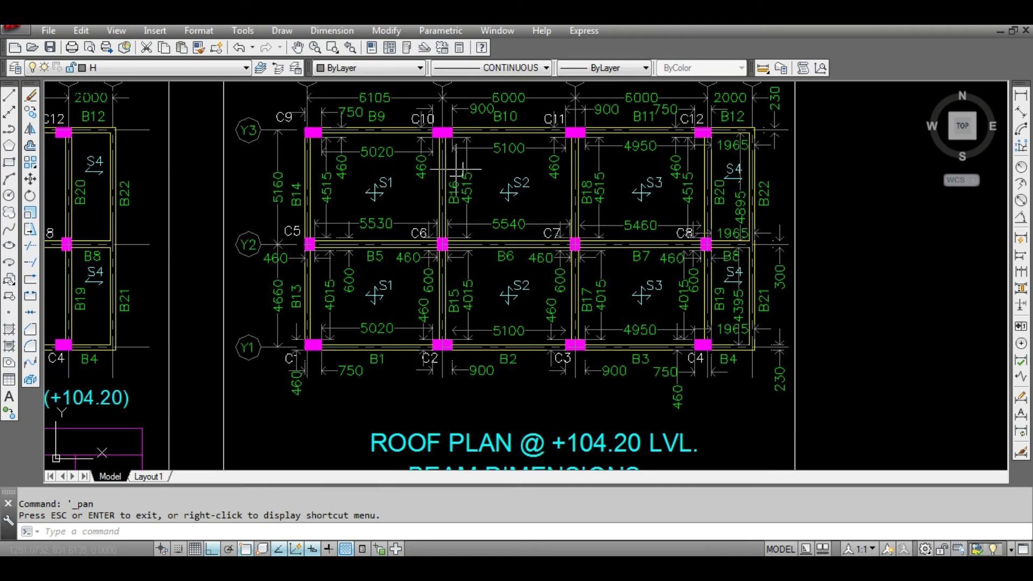
click(298, 49)
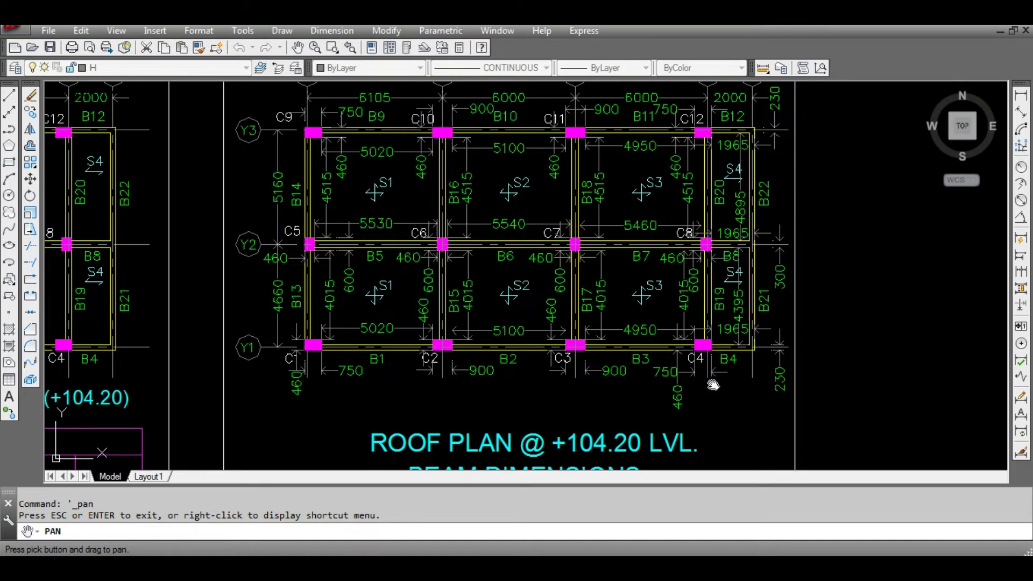
drag(699, 284, 702, 318)
right_click(637, 120)
click(668, 131)
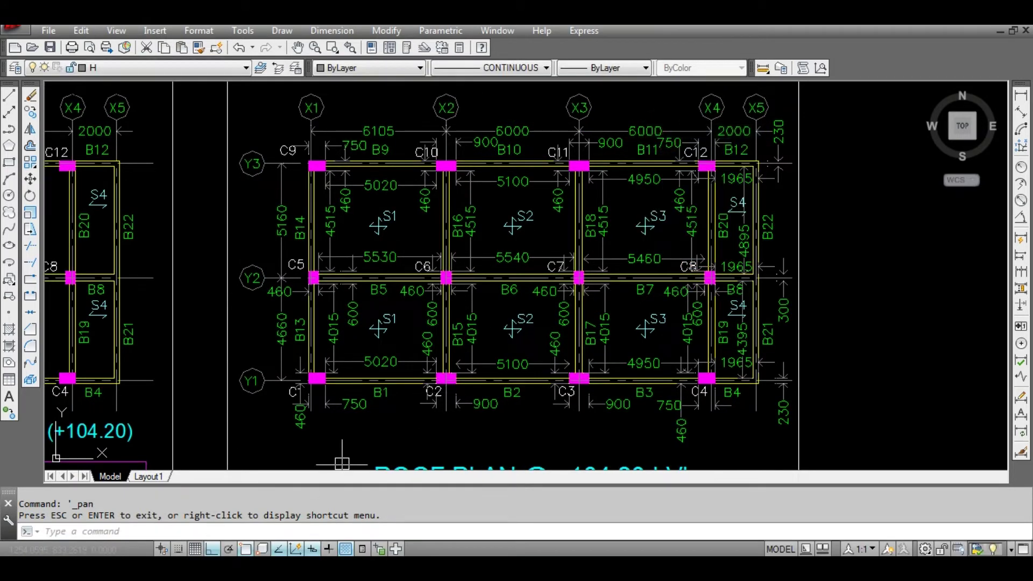
- Switch to the Excel workbook and enter 750 as the right support width of B3 & B11
key(alt+Tab)
key(Down)
text(750)
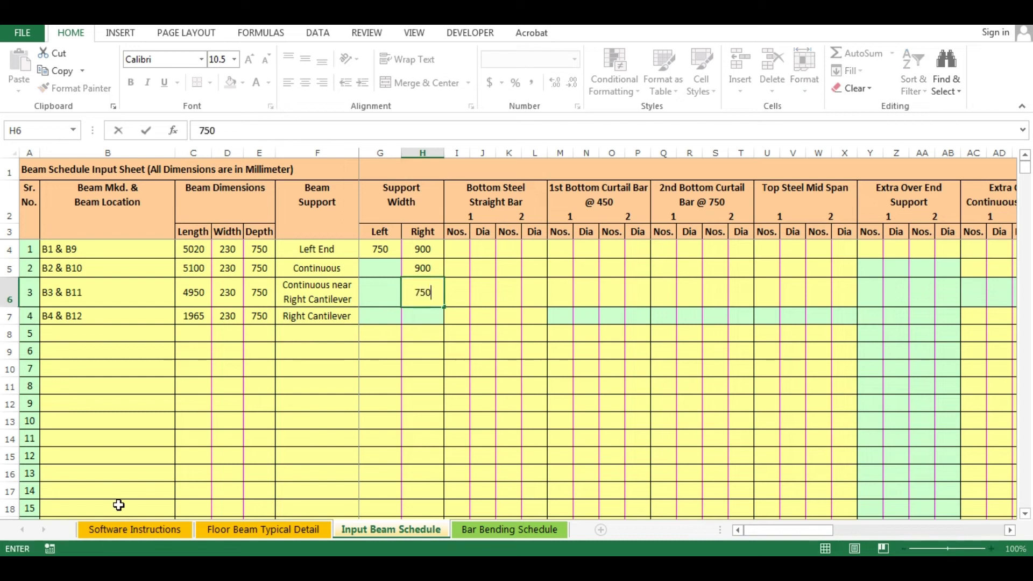
key(Return)
key(Up)
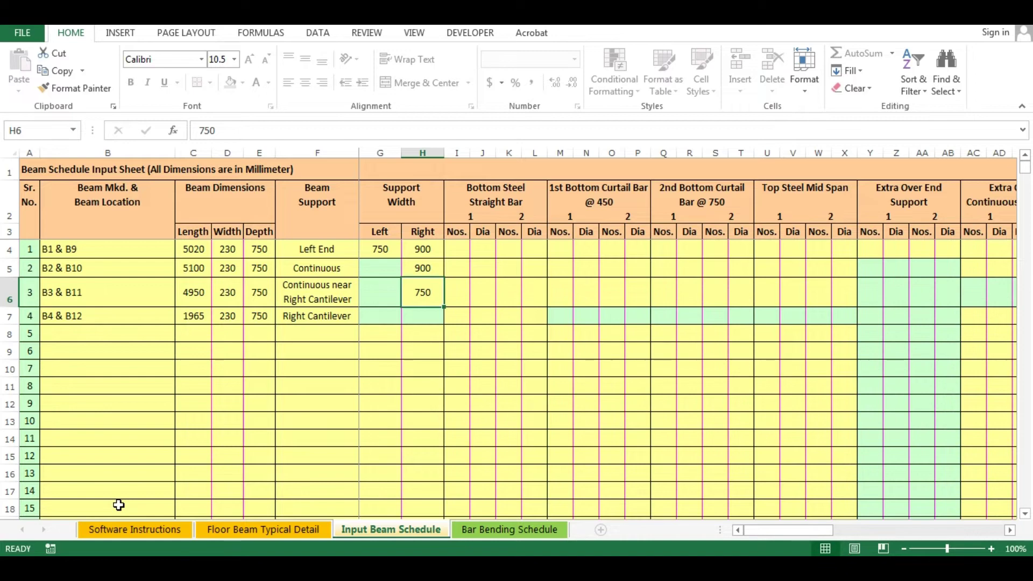
- Review the support width cells of B4 & B12 and select the first bottom straight bar count cell of B1 & B9
key(alt+Tab)
key(alt+Tab)
drag(379, 317, 415, 321)
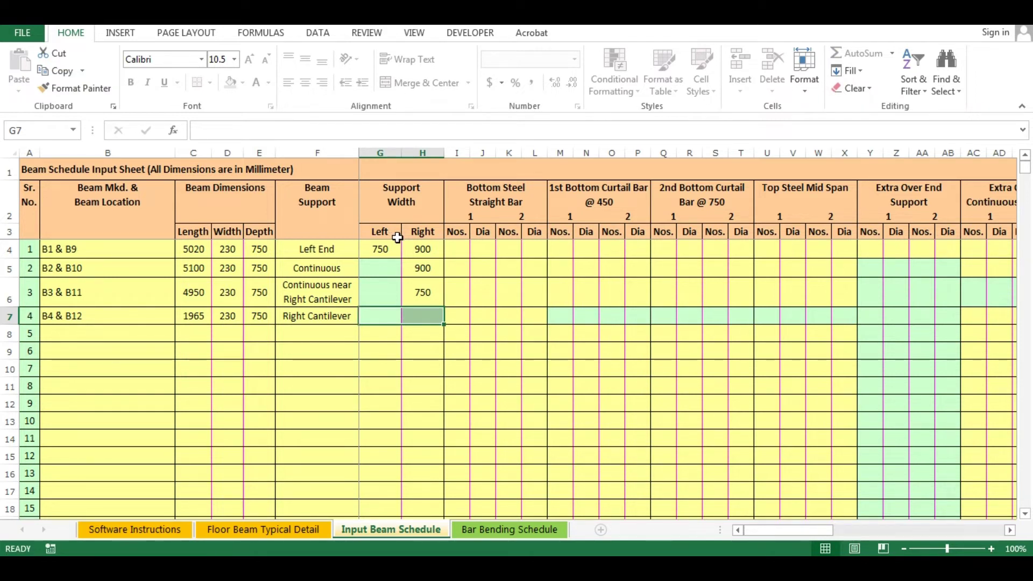
mouse_move(458, 249)
mouse_down()
mouse_move(579, 298)
mouse_move(576, 312)
mouse_up()
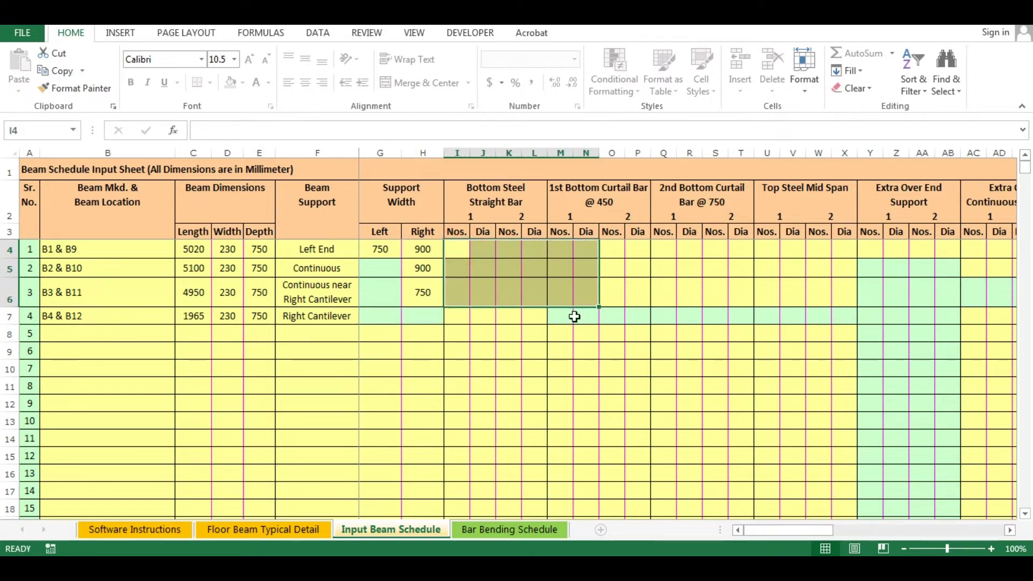
click(454, 246)
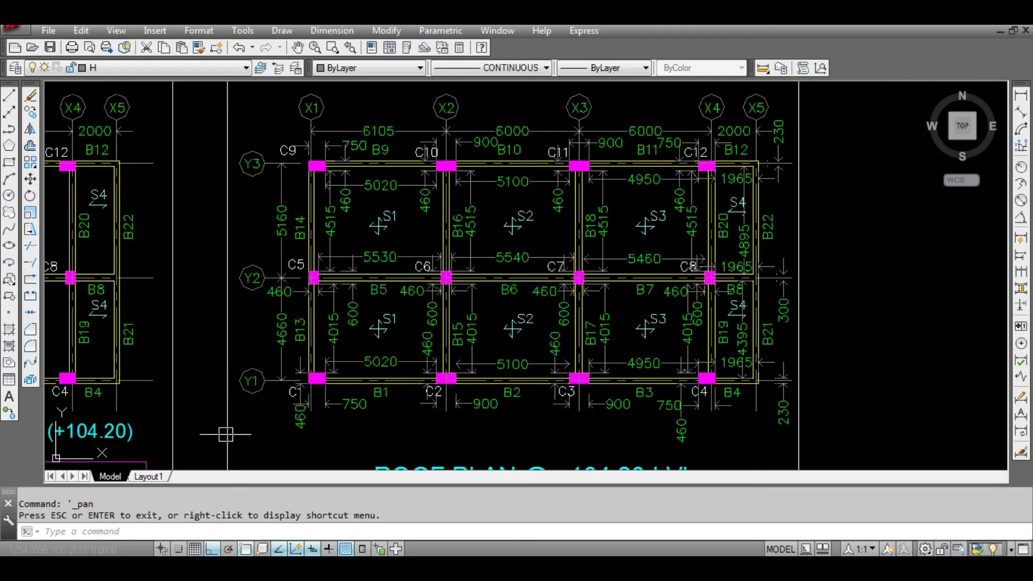
- Review the bottom steel, top steel and stirrup details of the first floor beams in the R.C.C. schedule, and exit Pan
scroll(221, 429, down, 3)
scroll(259, 194, down, 2)
scroll(240, 211, up, 6)
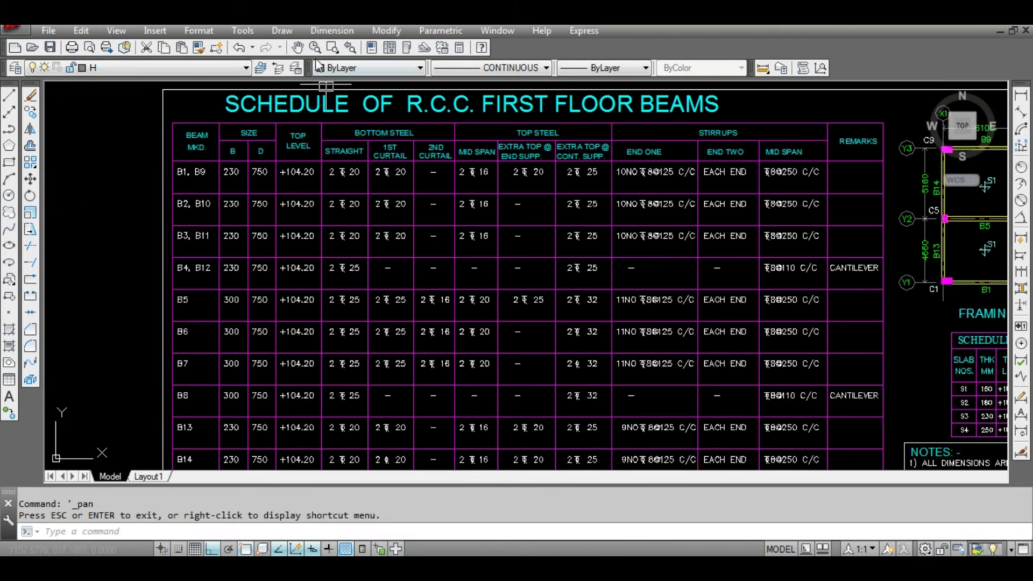
scroll(411, 249, up, 3)
scroll(415, 252, down, 3)
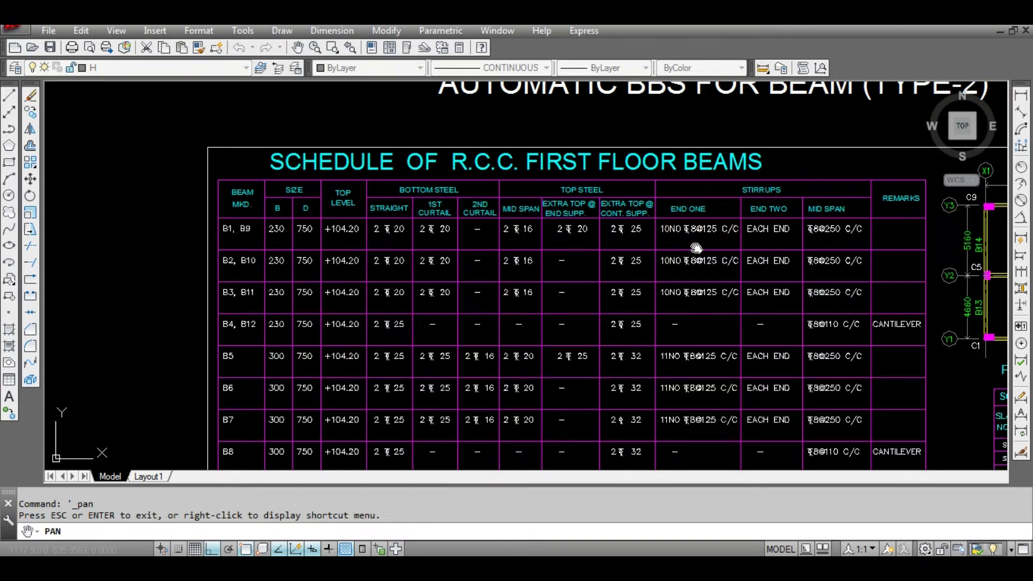
scroll(696, 247, up, 2)
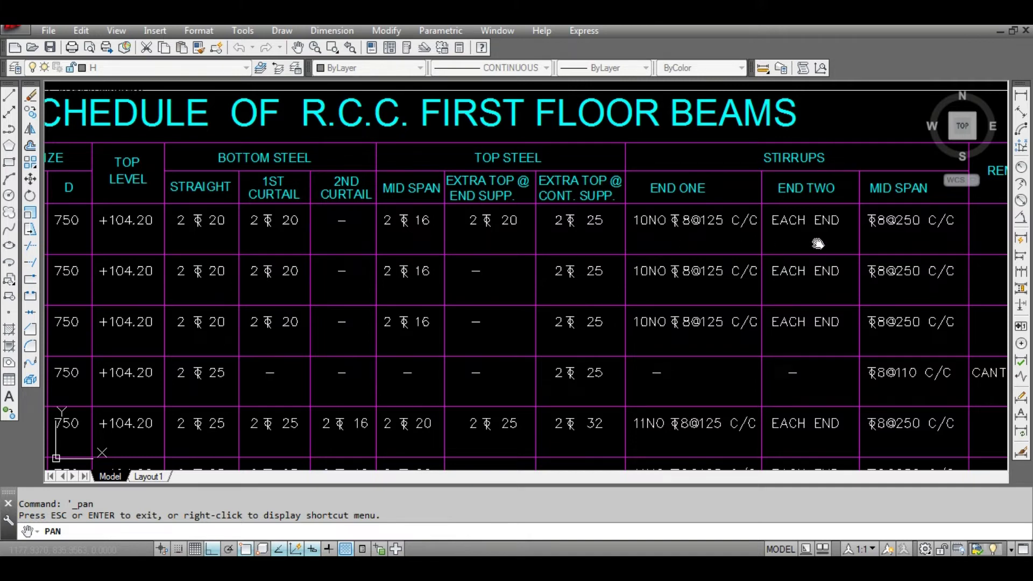
drag(818, 242, 763, 243)
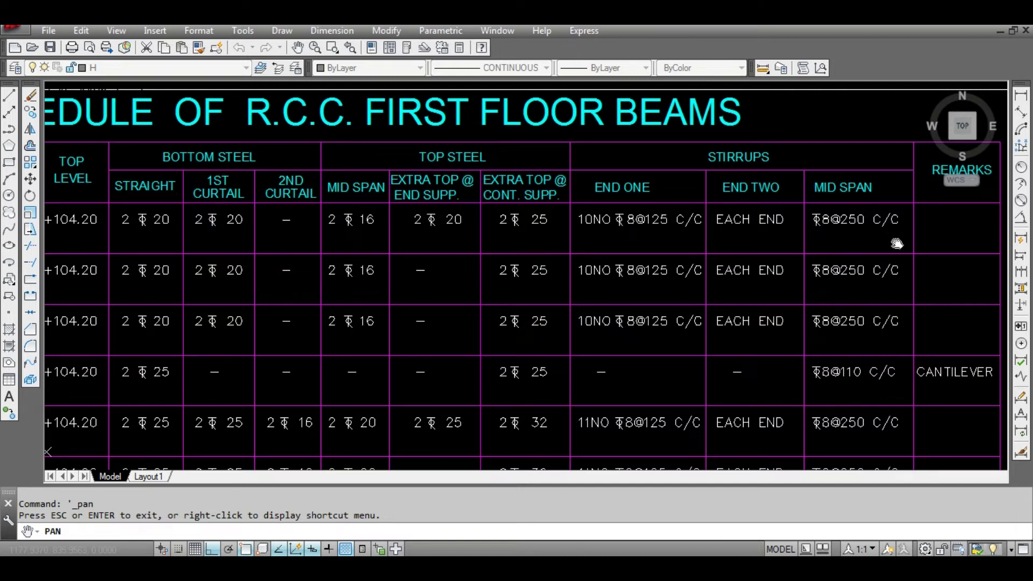
scroll(893, 241, down, 3)
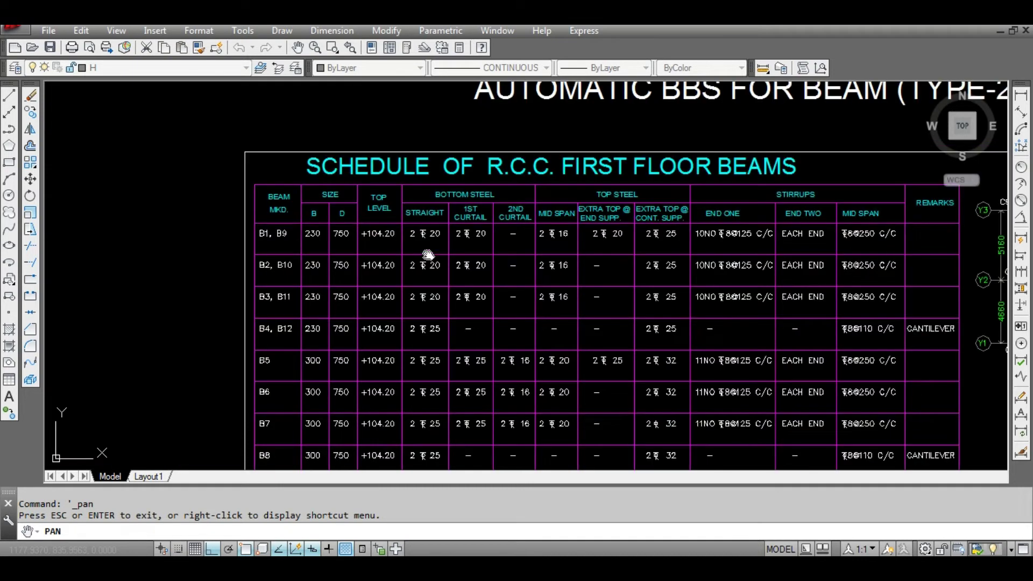
scroll(442, 256, up, 2)
right_click(493, 246)
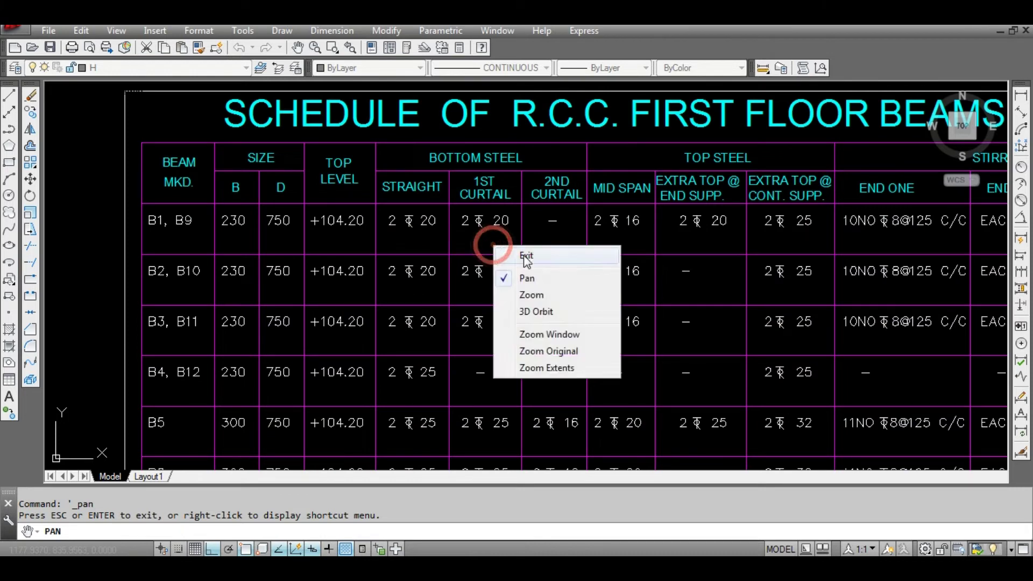
click(524, 256)
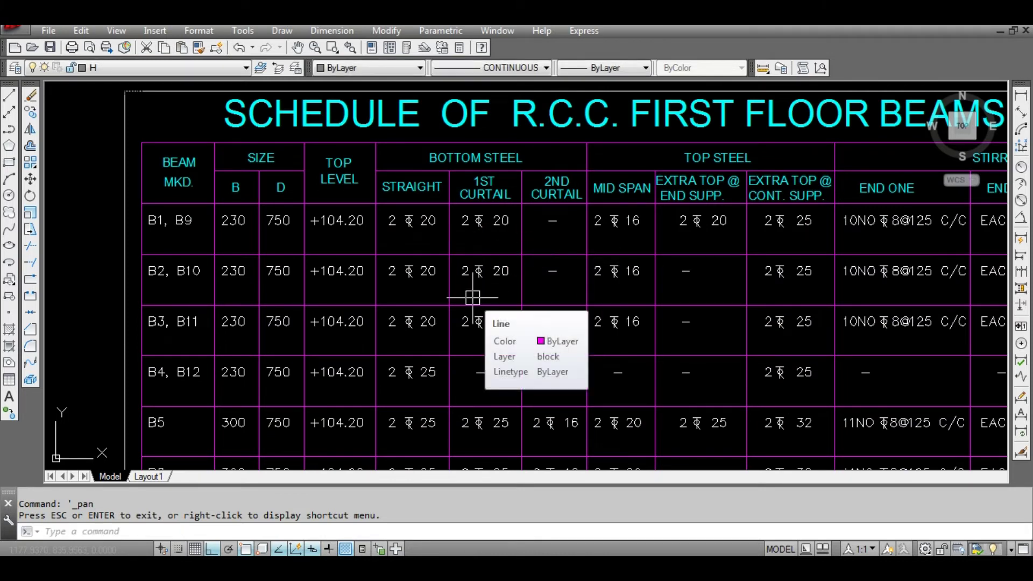
- Switch to the Excel workbook and enter 2 bars of 20 dia as the first bottom straight bar of B1 & B9
key(alt+Tab)
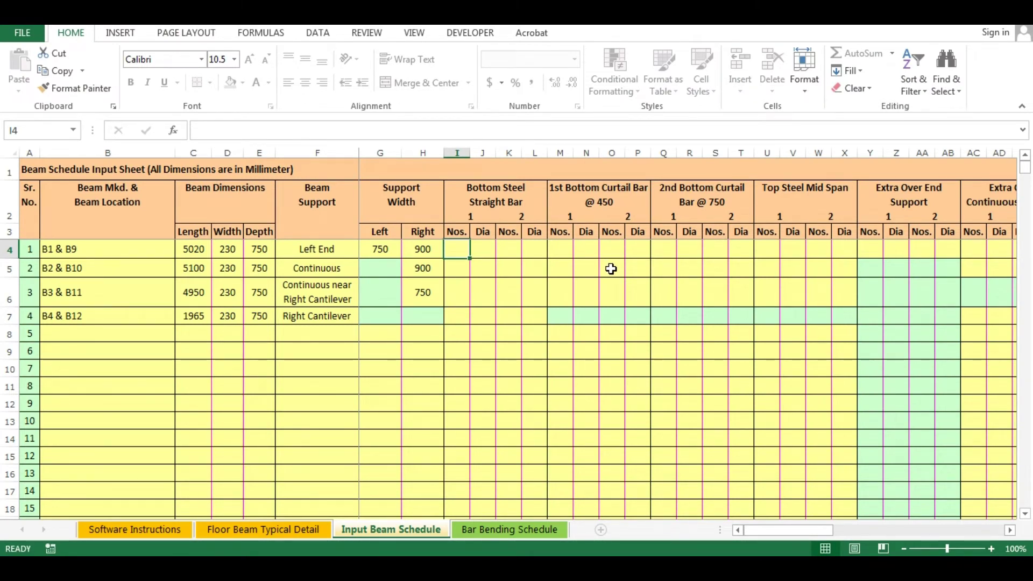
drag(459, 211, 918, 231)
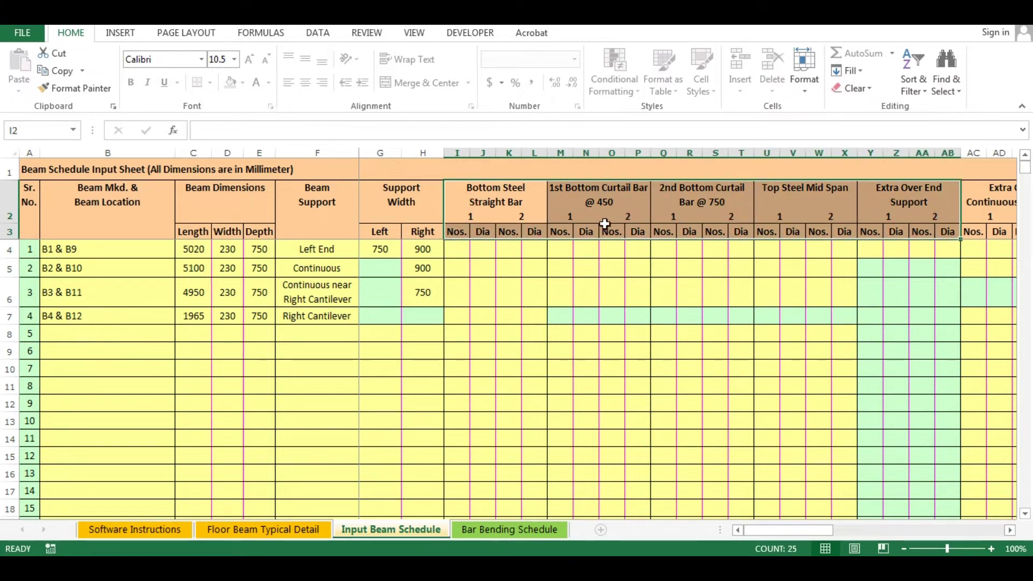
click(455, 252)
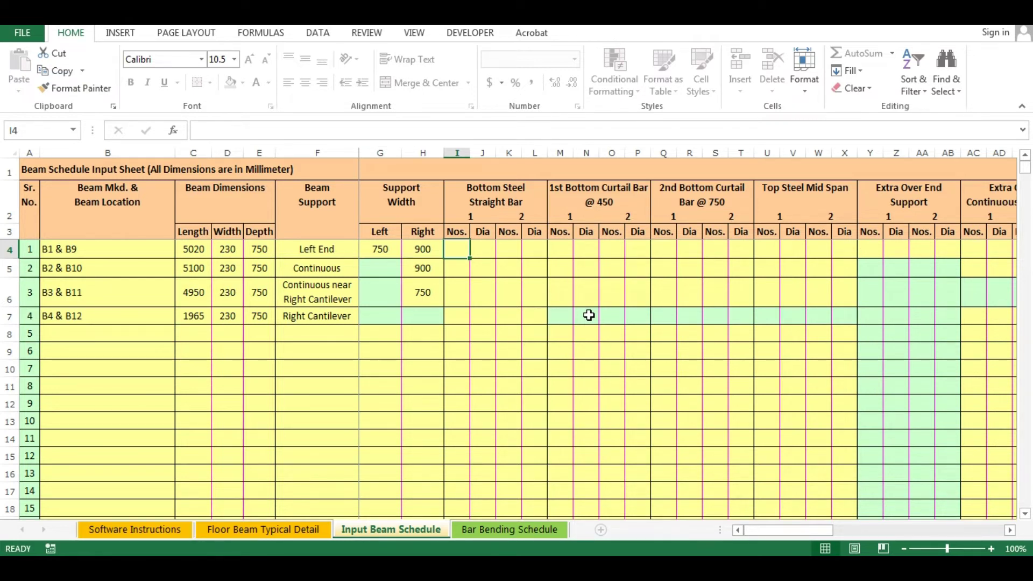
text(2)
key(Tab)
text(20)
key(Tab)
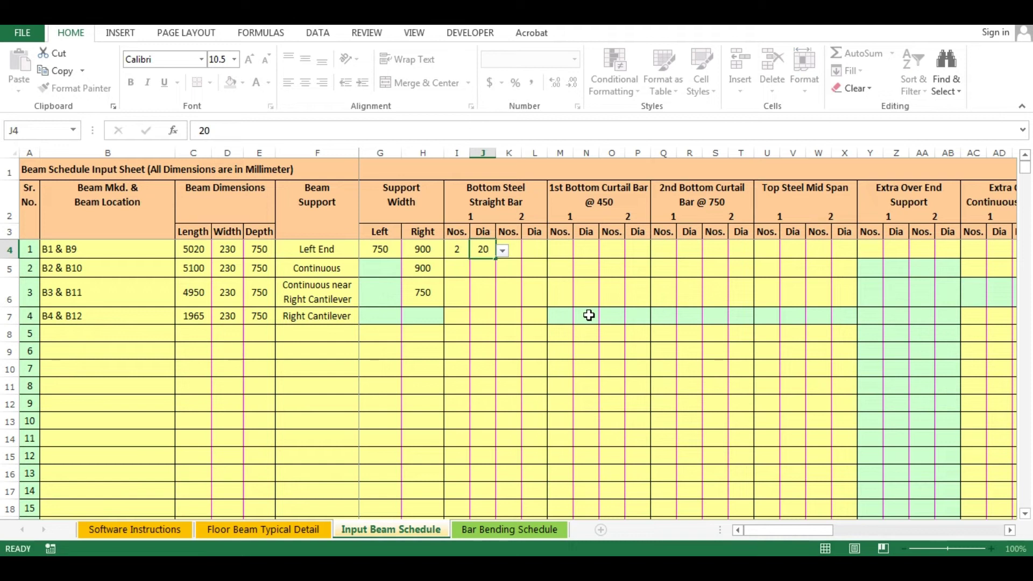
- Enter 2 bars of 20 dia as the first set of 1st bottom curtail bars for B1 & B9
key(Tab)
text(2)
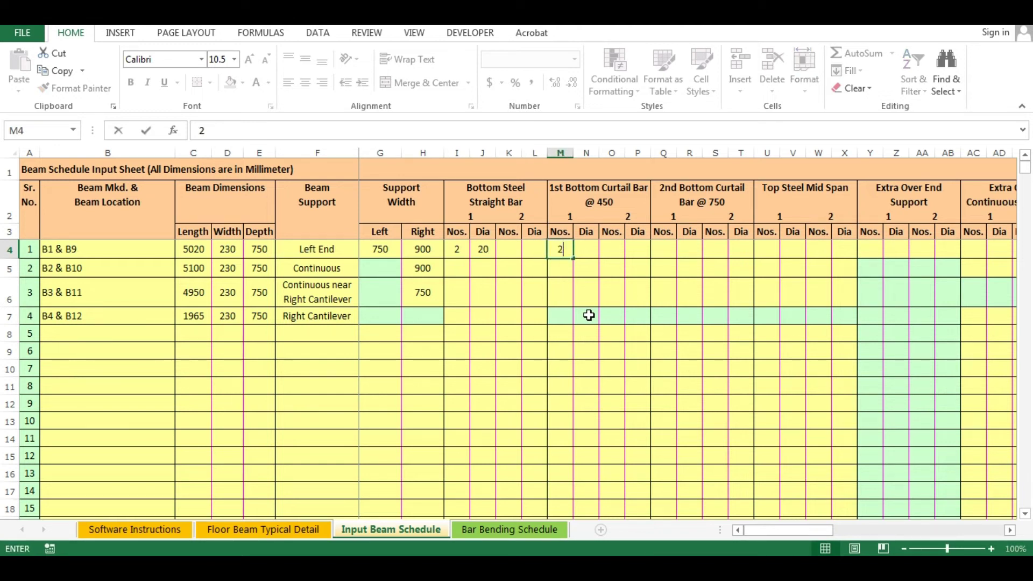
key(Tab)
text(20)
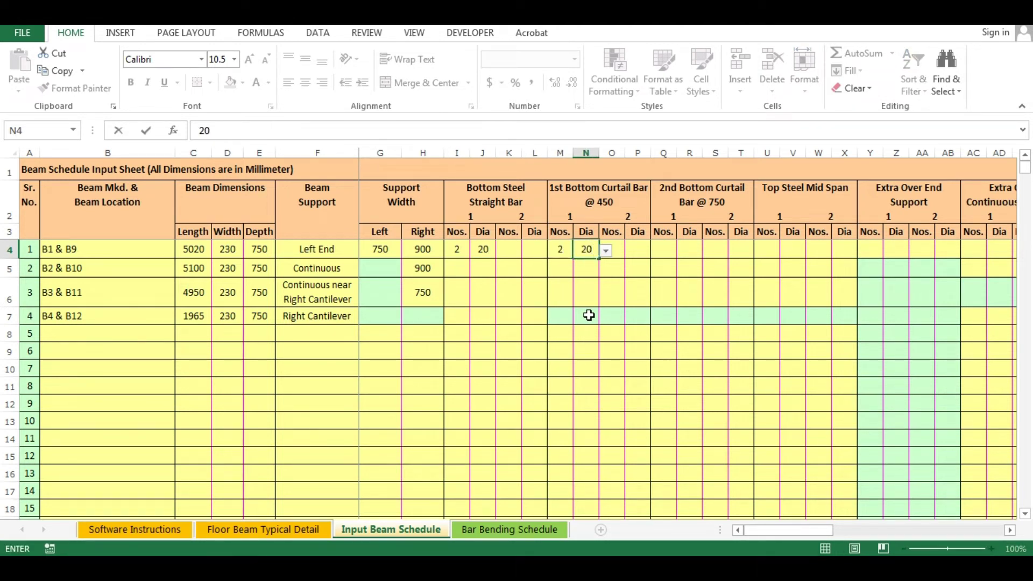
- Leave the 2nd bottom curtail bar of B1 & B9 blank and enter 2 bars of 16 dia as its top steel at mid span
key(Tab)
key(Tab)
key(Tab)
key(Tab)
key(Tab)
key(Tab)
key(Tab)
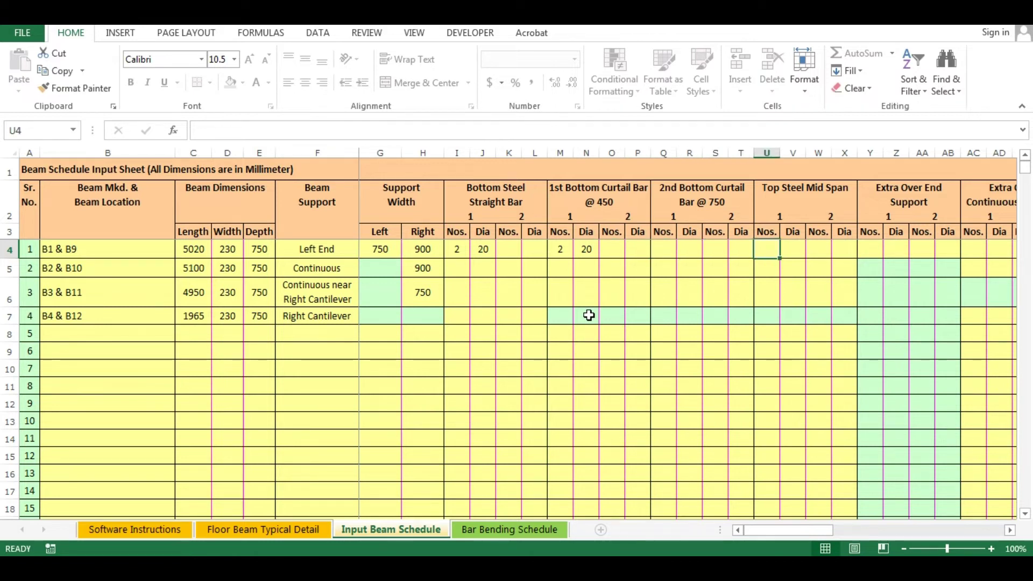
text(2)
key(Tab)
text(16)
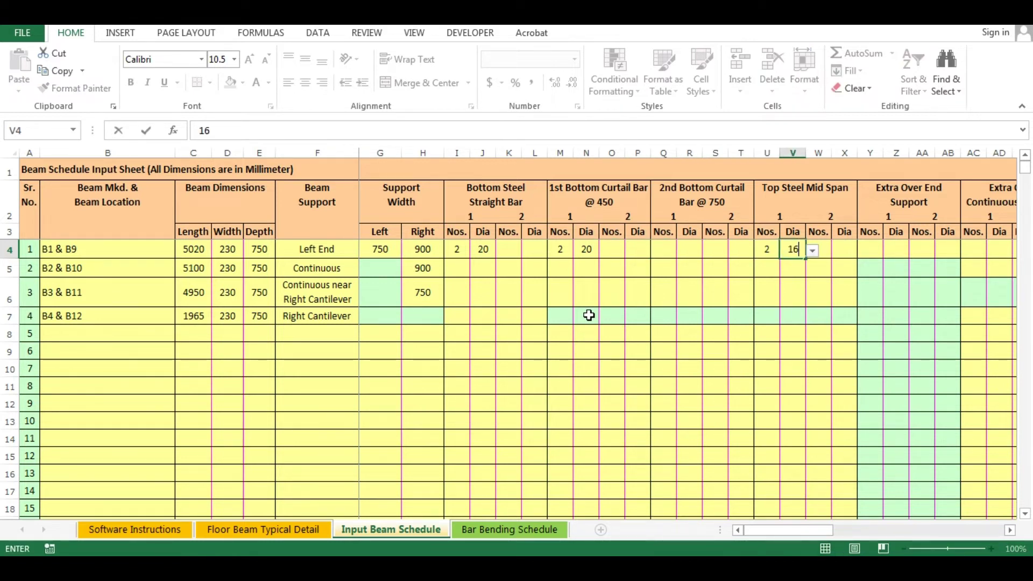
- Enter 2 bars of 20 dia as the extra bars over the end support of B1 & B9
key(Tab)
key(Tab)
key(Tab)
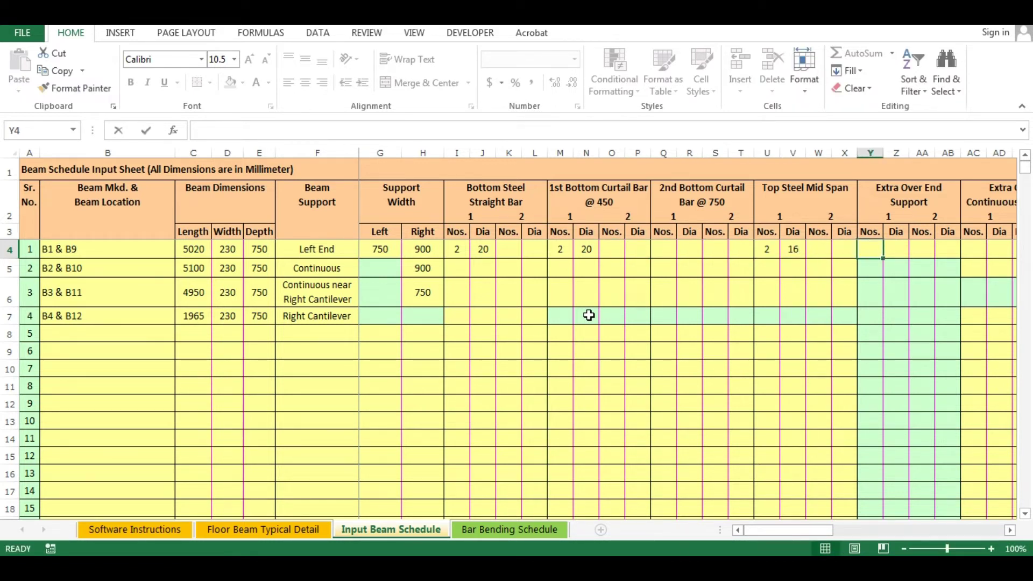
text(2)
key(Tab)
text(20)
- Enter 2 bars of 25 dia as the extra bars over the continuous support of B1 & B9
key(Tab)
key(Tab)
key(Tab)
key(Tab)
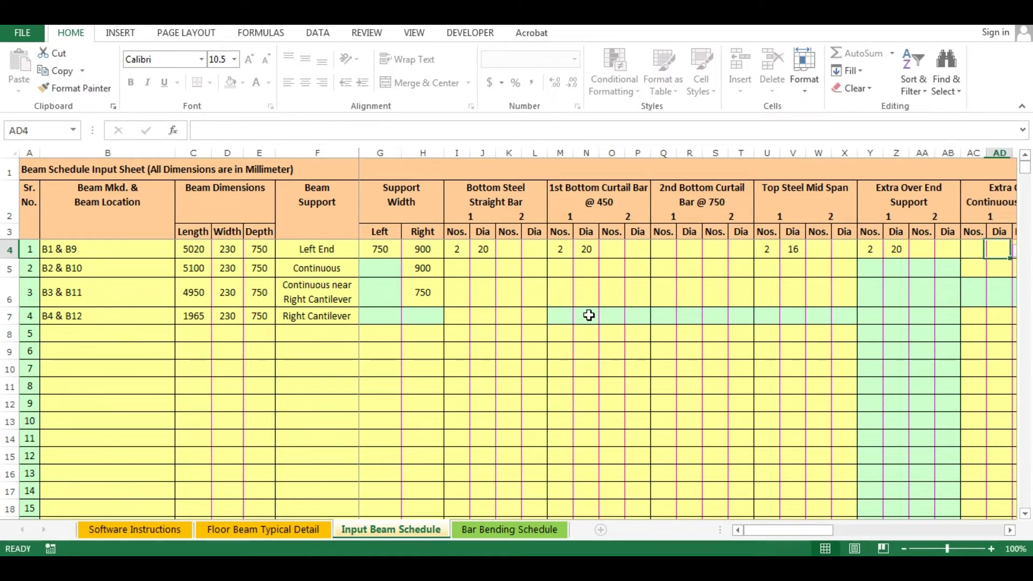
key(Tab)
key(Left)
key(Left)
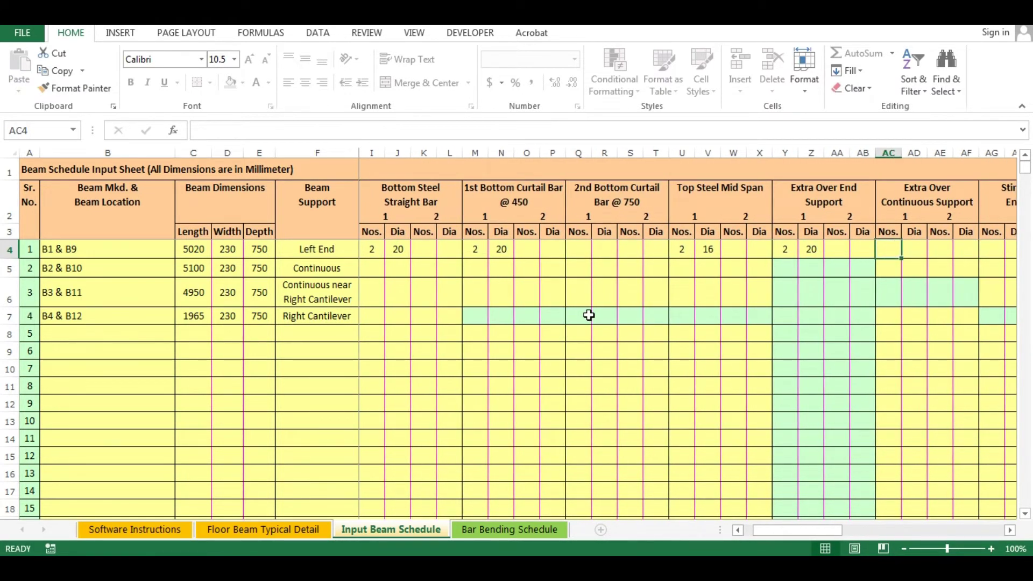
text(2)
key(Tab)
text(25)
- Enter the end one stirrups of B1 & B9 as 10 nos., 8 dia at 125 spacing
key(Tab)
key(Tab)
key(Tab)
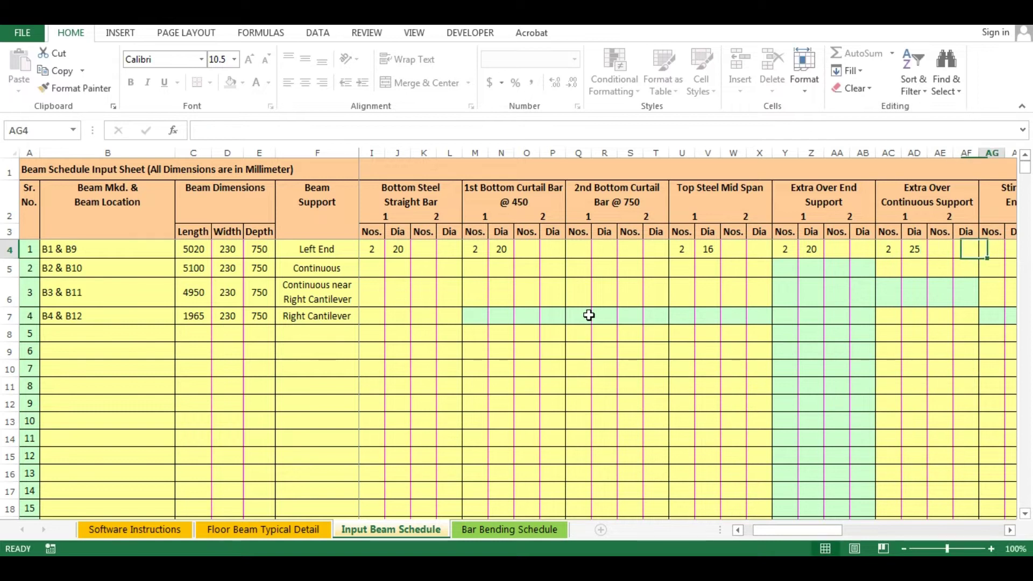
key(Tab)
key(Tab)
key(Tab)
key(Tab)
key(Tab)
key(Left)
key(Left)
key(Left)
key(Left)
key(Left)
text(10)
key(Tab)
text(8)
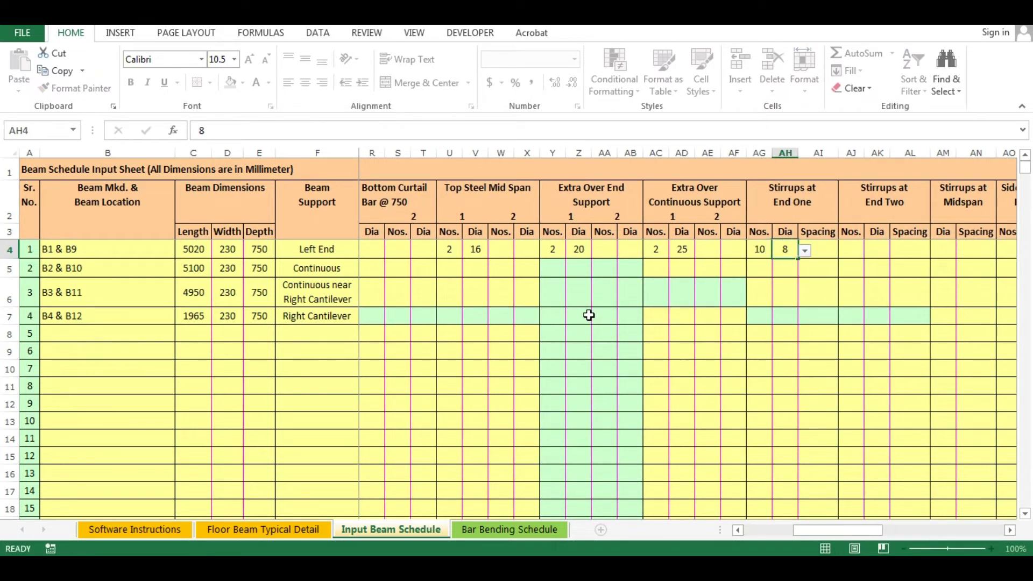
key(Tab)
text(125)
- Enter the end two stirrups of B1 & B9 as 10 nos., 8 dia at 125 spacing
key(Tab)
text(10)
key(Tab)
text(8)
key(Tab)
text(125)
- Enter the midspan stirrups of B1 & B9 as 8 dia at 250 spacing
key(Tab)
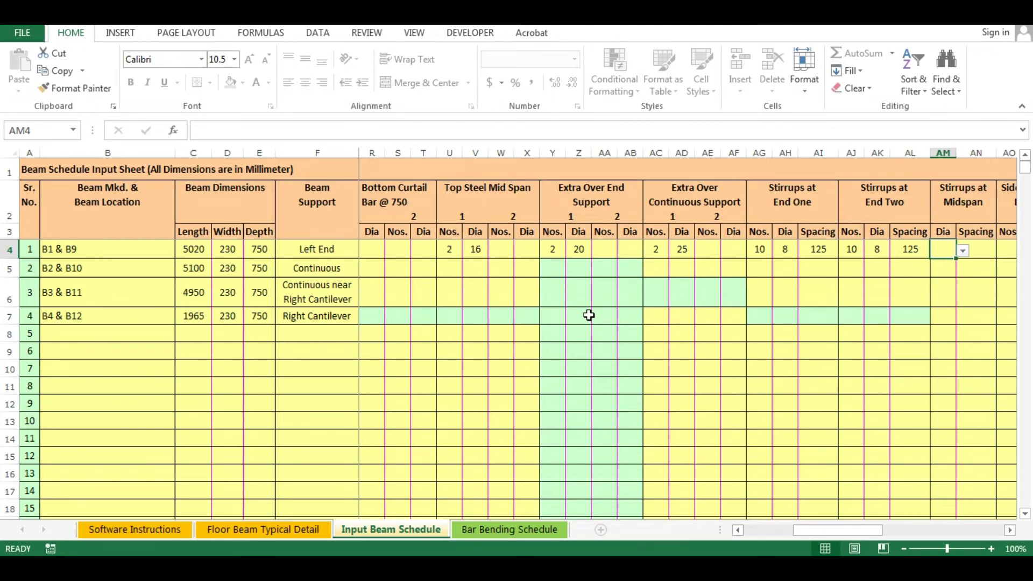
text(8)
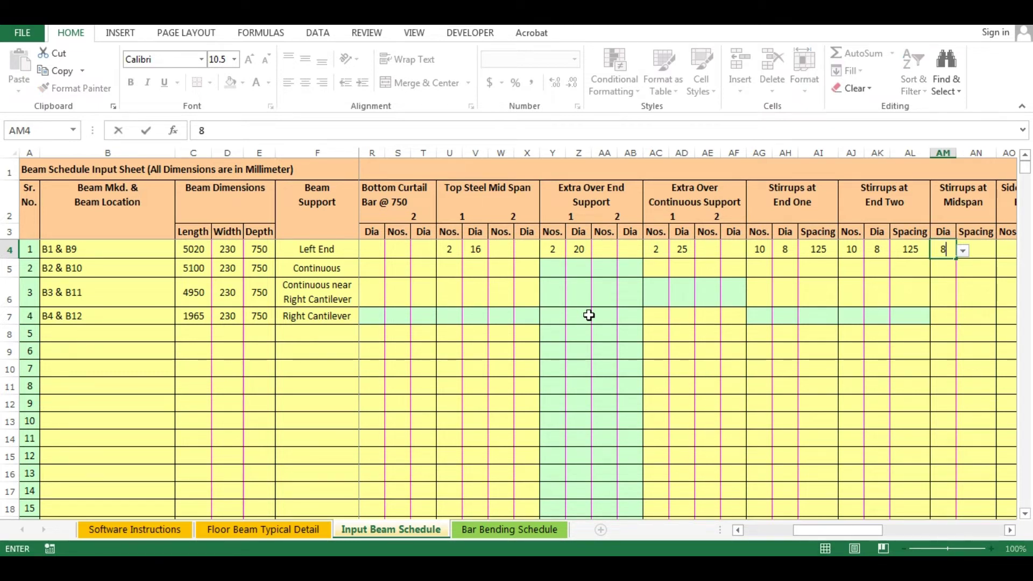
key(Tab)
text(250)
- Leave the side face bar and remarks of B1 & B9 blank and set its number of units to 2
key(Tab)
key(Tab)
key(Tab)
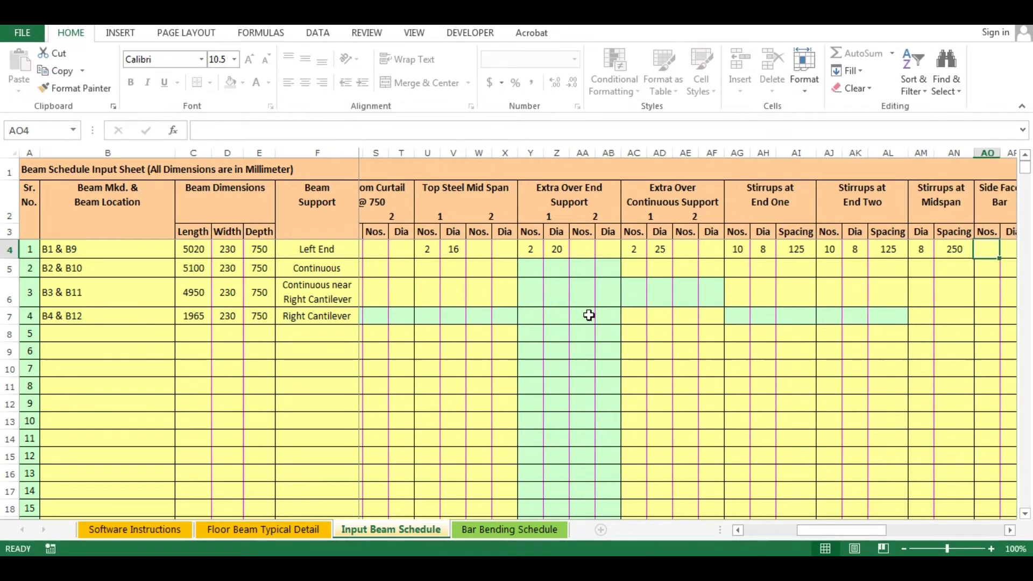
key(Left)
key(Left)
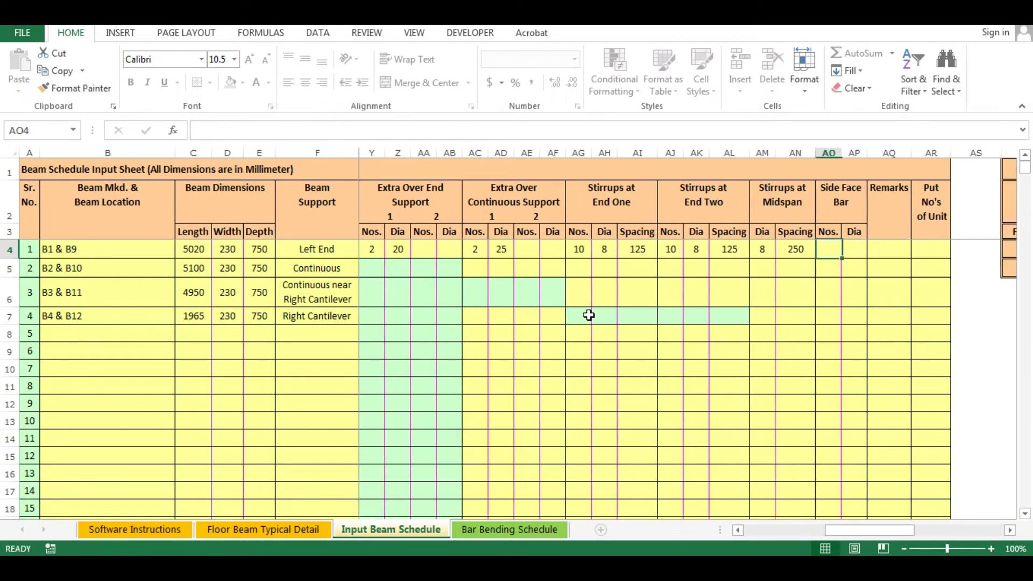
drag(841, 198, 846, 248)
click(883, 252)
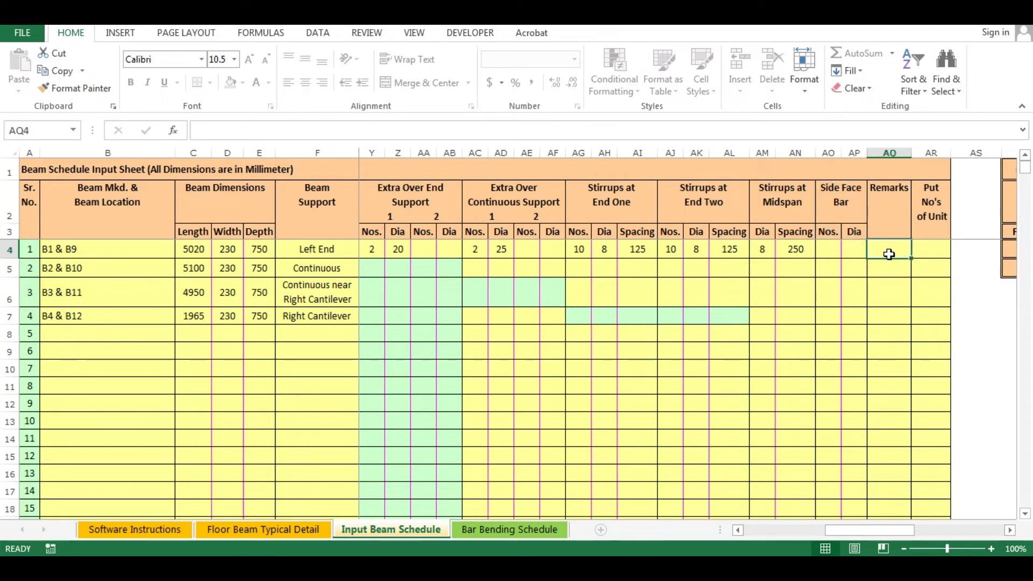
click(932, 252)
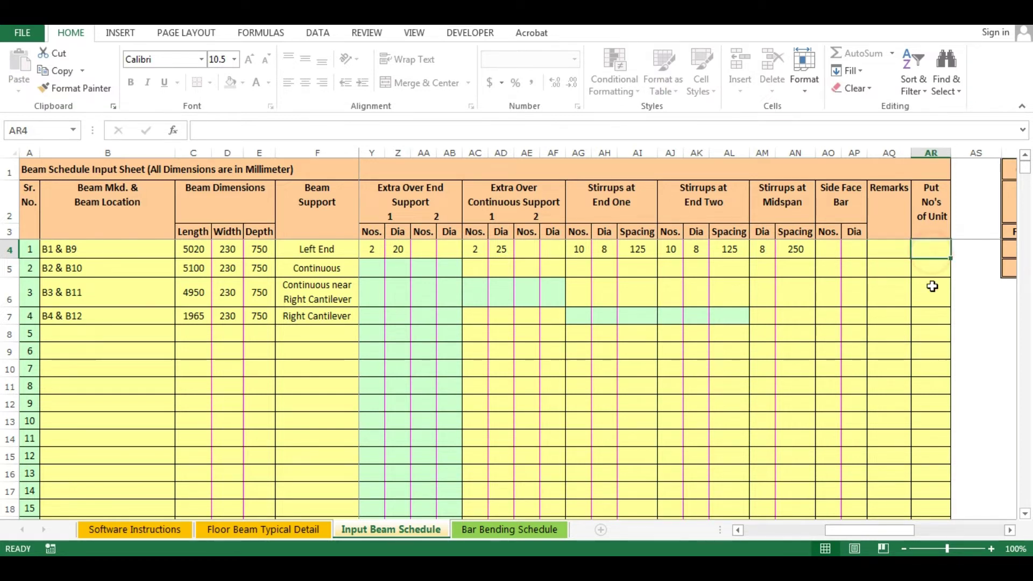
text(2)
key(Return)
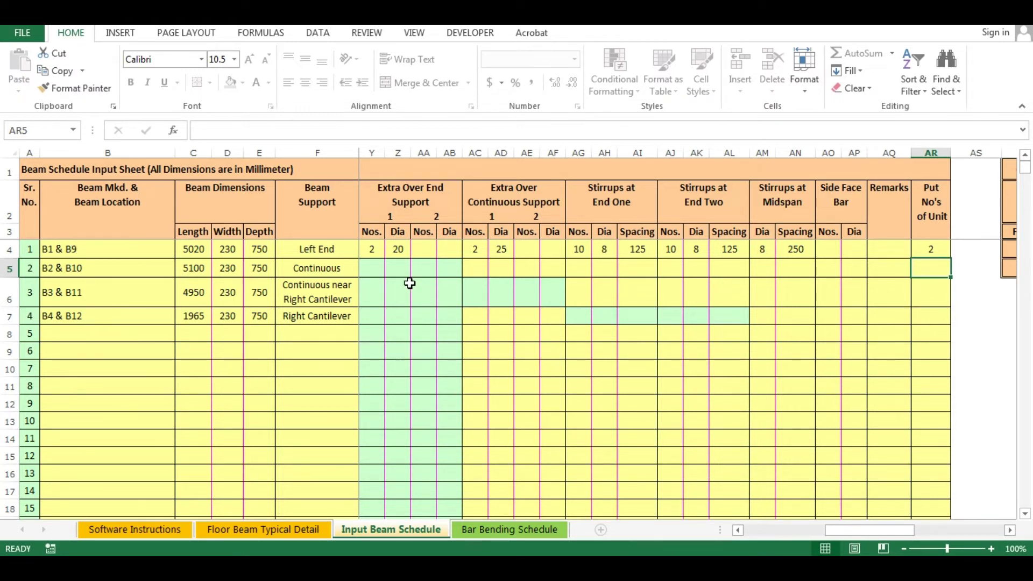
- Go to the B2 & B10 row and select its first bottom straight bar count cell
click(98, 268)
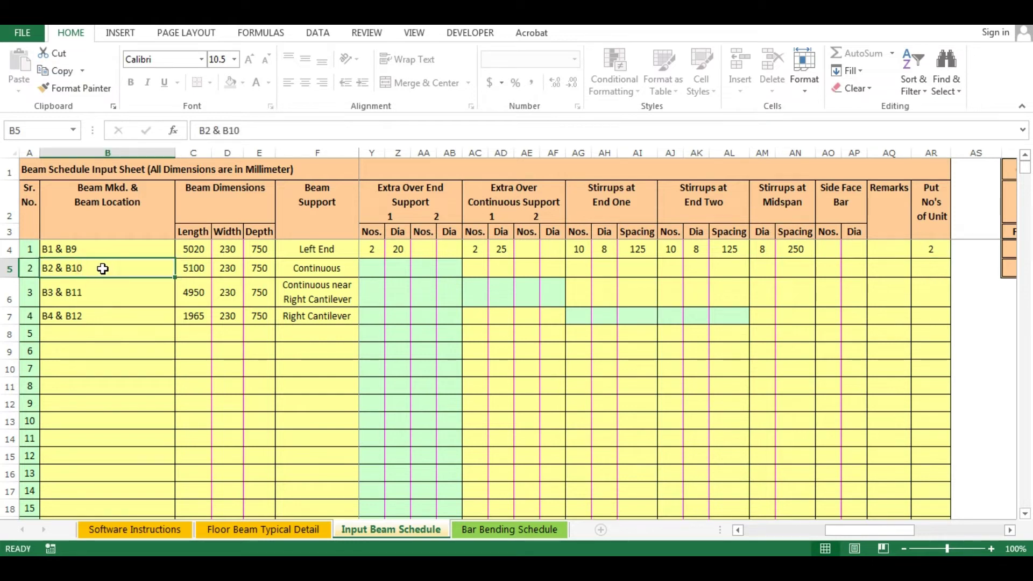
key(Right)
key(Right)
key(Right)
key(Right)
key(Right)
key(Right)
key(Right)
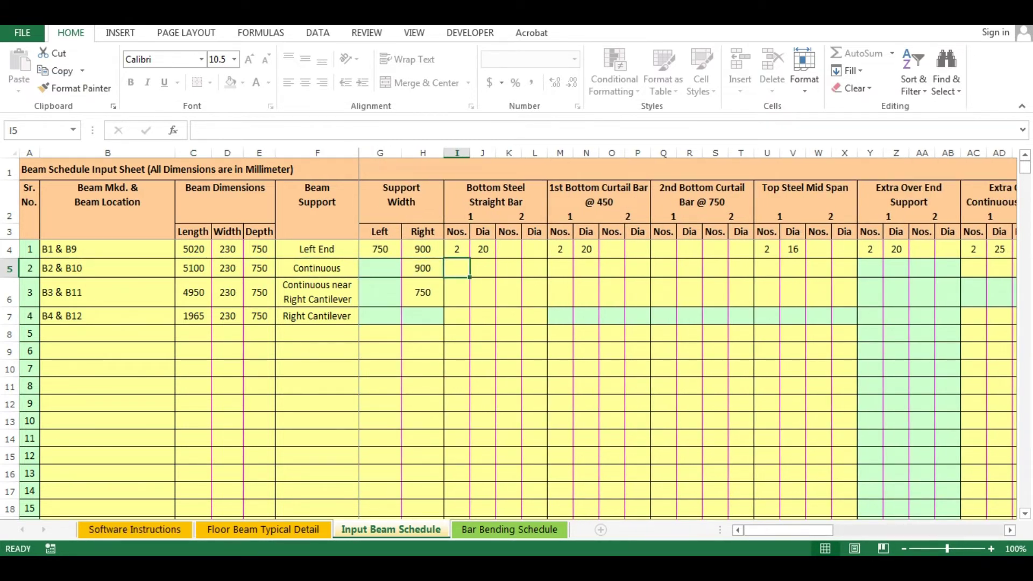
- Switch to AutoCAD, compare the reinforcement of B2, B10 and B3, B11 with B1, B9 in the beam schedule, and exit Pan
key(alt+Tab)
drag(462, 263, 413, 211)
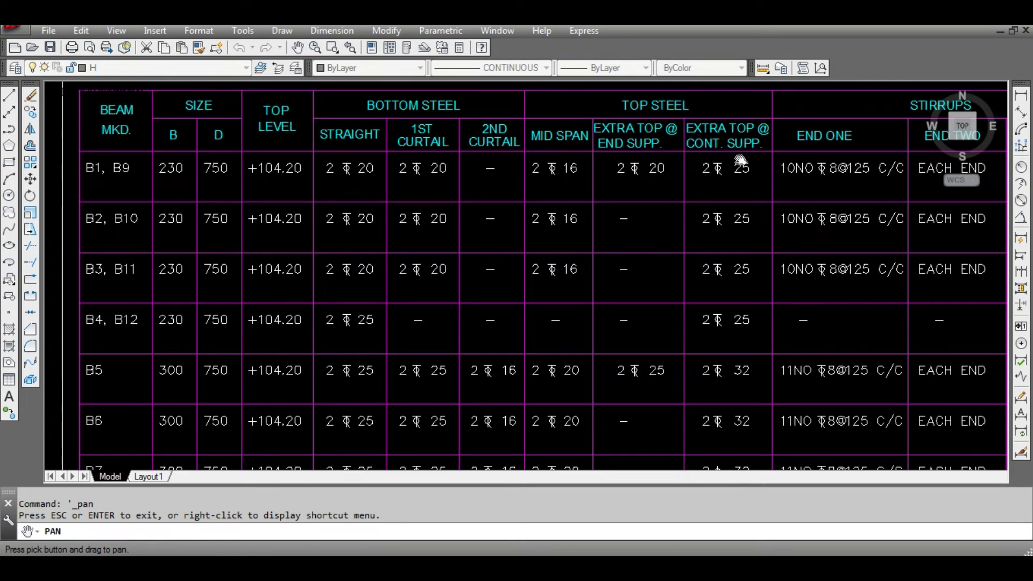
drag(872, 268, 726, 273)
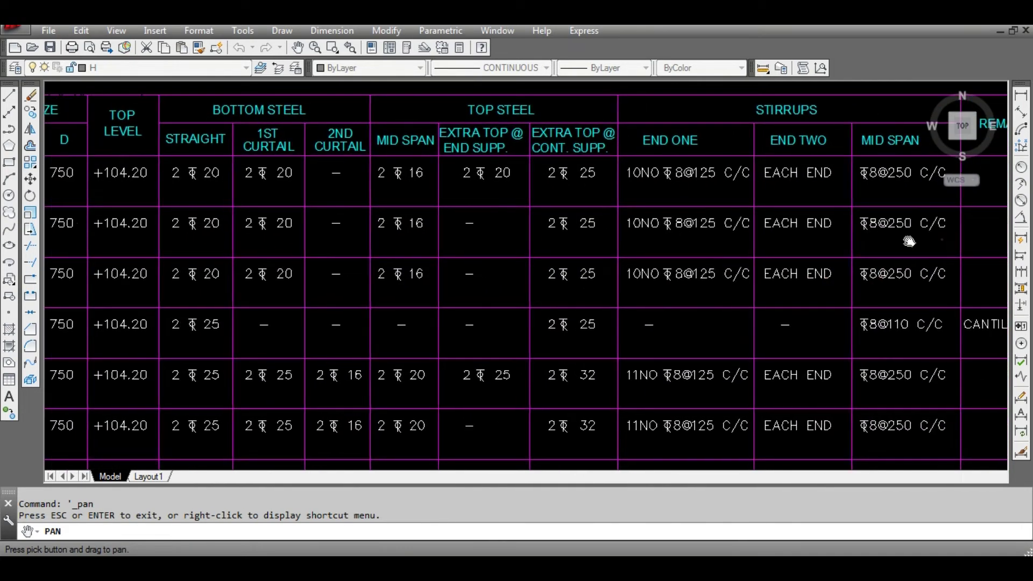
drag(907, 272, 812, 276)
drag(455, 301, 706, 296)
drag(487, 314, 535, 308)
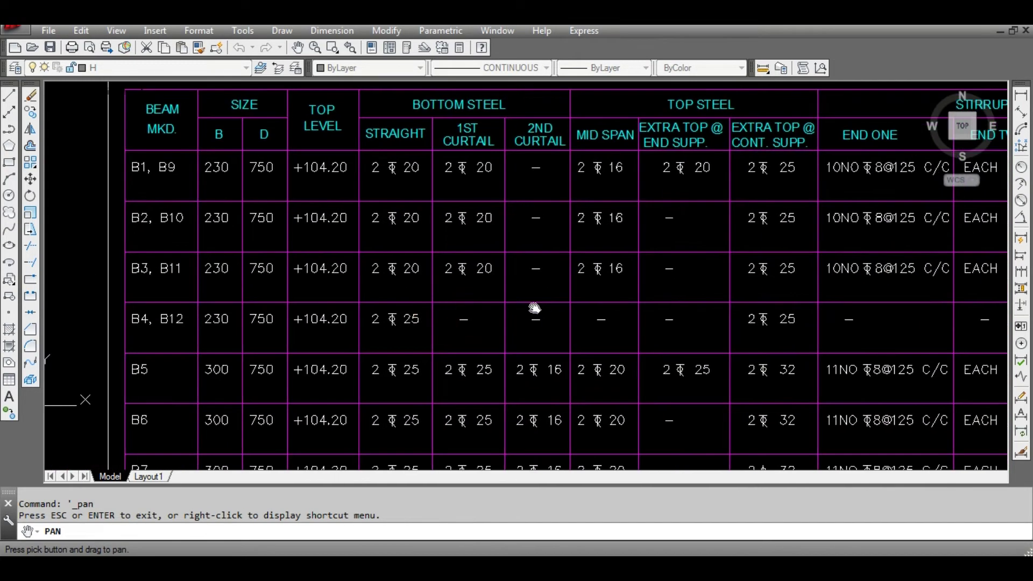
right_click(563, 257)
click(574, 254)
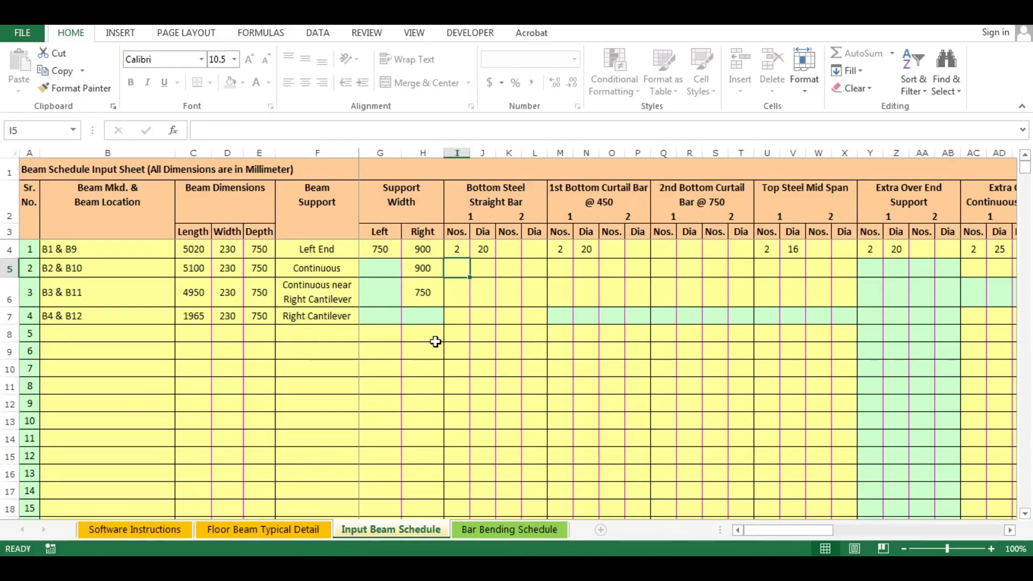
- Switch to the Excel workbook and fill B1 & B9's values from bottom straight bar through number of units down to B2 & B10 and B3 & B11
drag(458, 249, 680, 285)
key(ctrl+d)
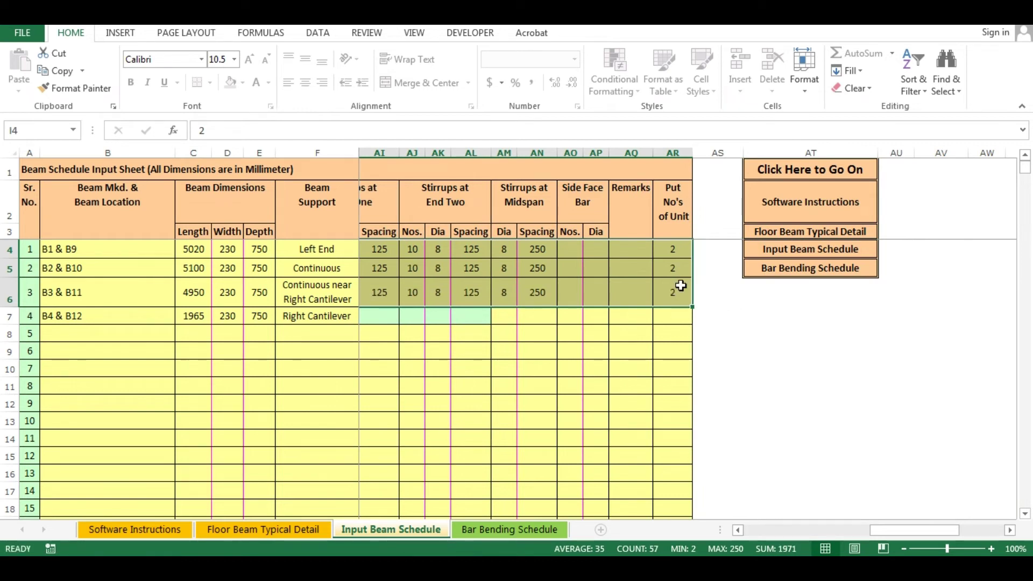
drag(887, 532, 799, 530)
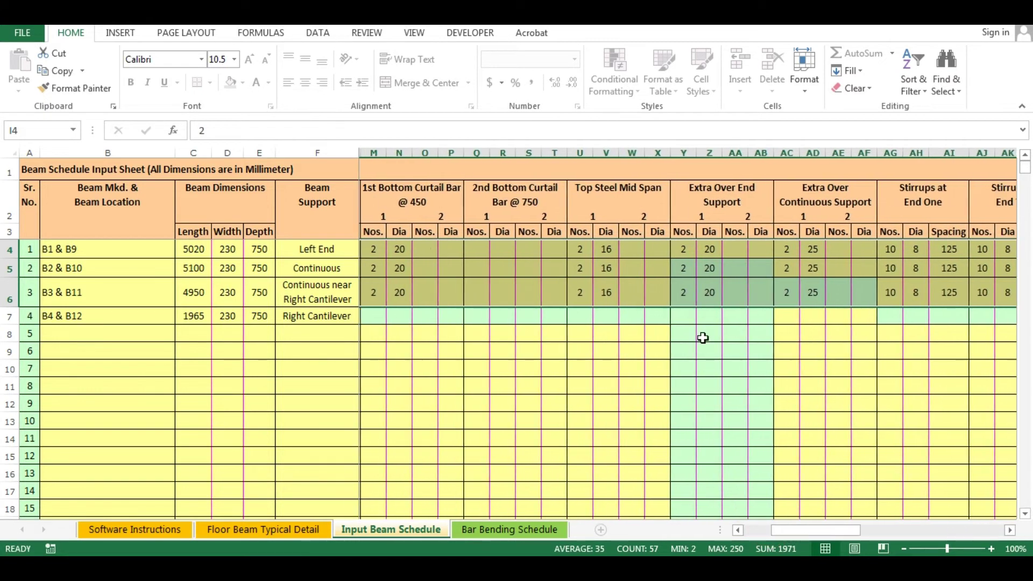
- Clear the extra over end support bars of B2 & B10 and B3 & B11, and B3 & B11's extra over continuous support bar
click(693, 272)
drag(693, 272, 703, 293)
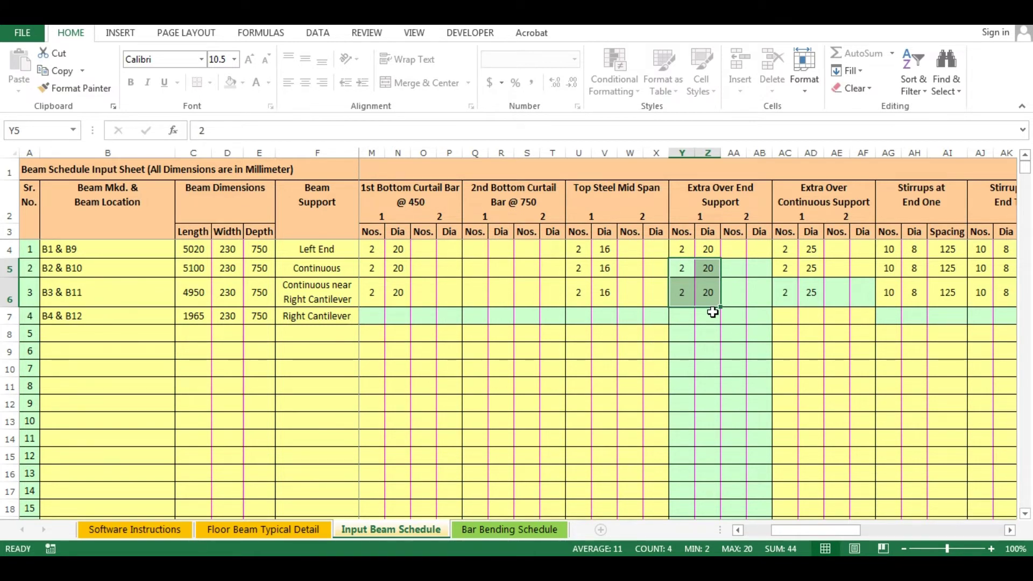
key(Delete)
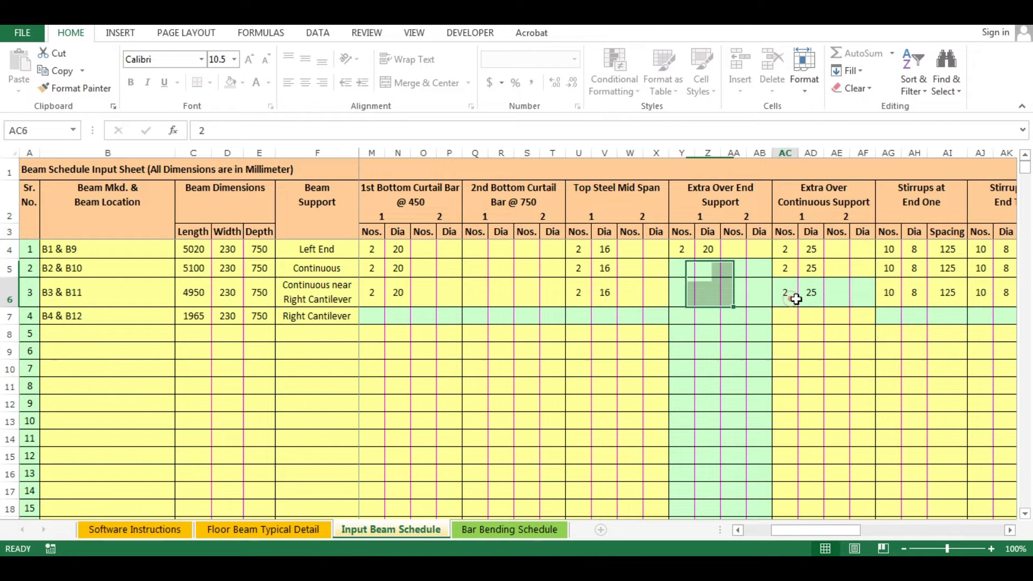
drag(791, 295, 810, 294)
drag(789, 534, 618, 526)
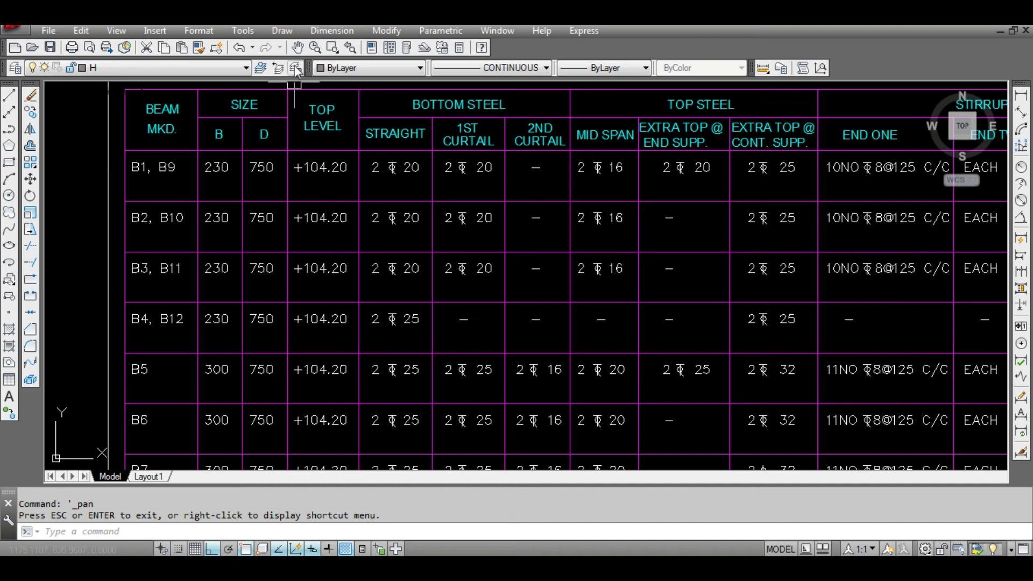
- Switch to AutoCAD, read the B4, B12 row of the beam schedule from bottom steel through remarks, and exit Pan
click(298, 48)
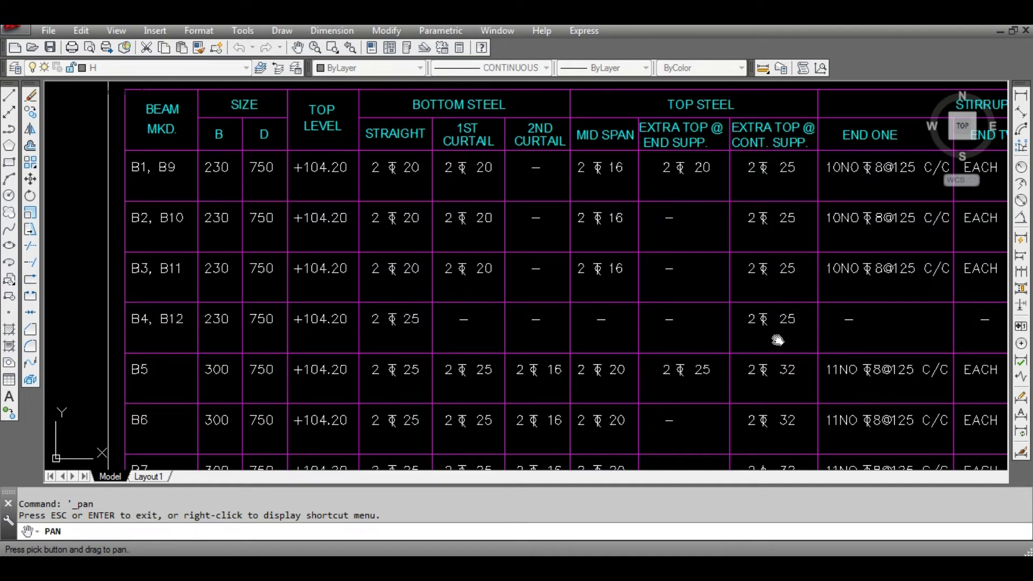
drag(856, 345, 529, 334)
drag(786, 336, 765, 349)
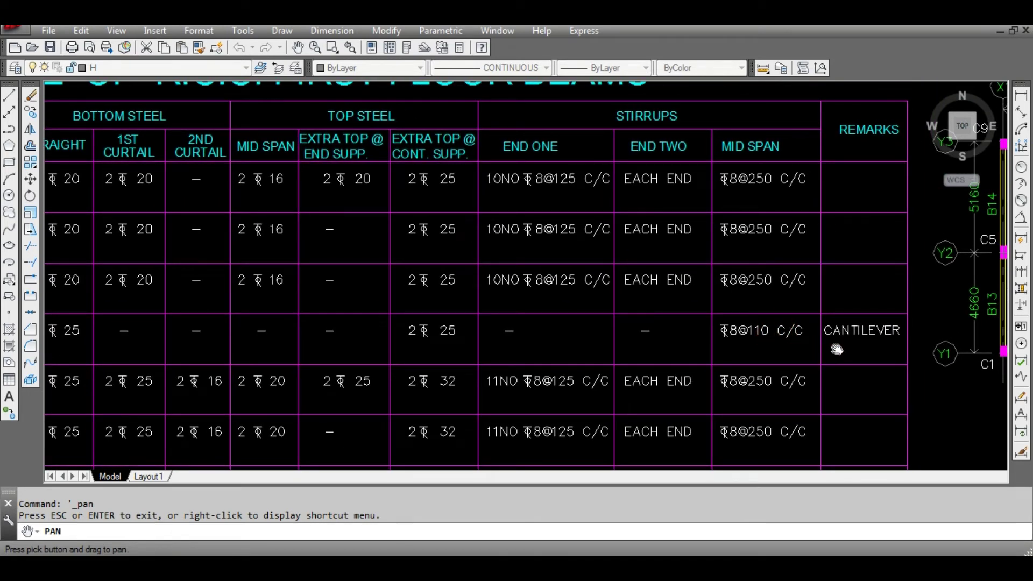
mouse_move(526, 346)
mouse_down()
mouse_move(598, 330)
mouse_move(373, 332)
mouse_up()
scroll(735, 344, down, 2)
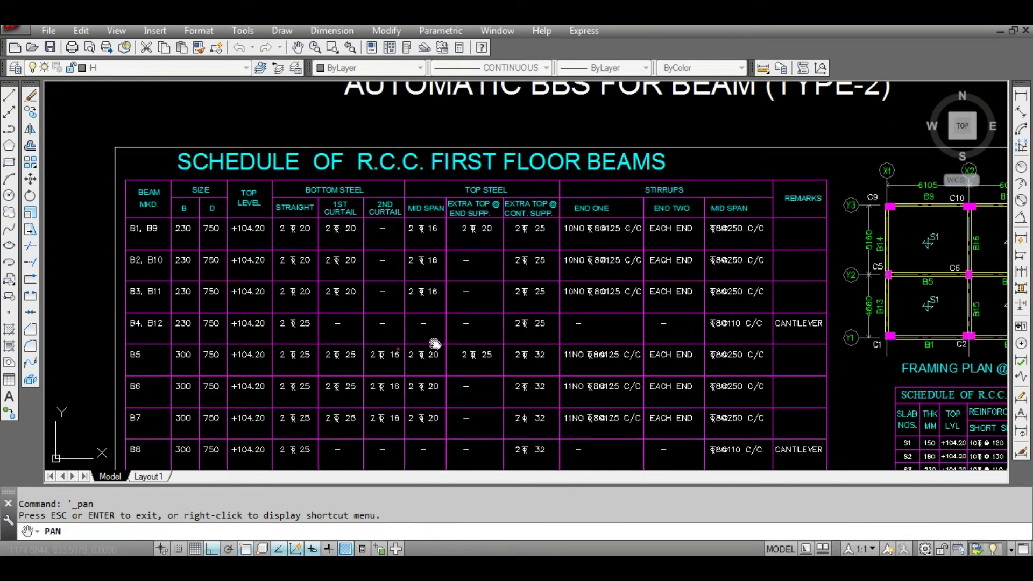
drag(435, 344, 507, 331)
right_click(401, 282)
click(447, 308)
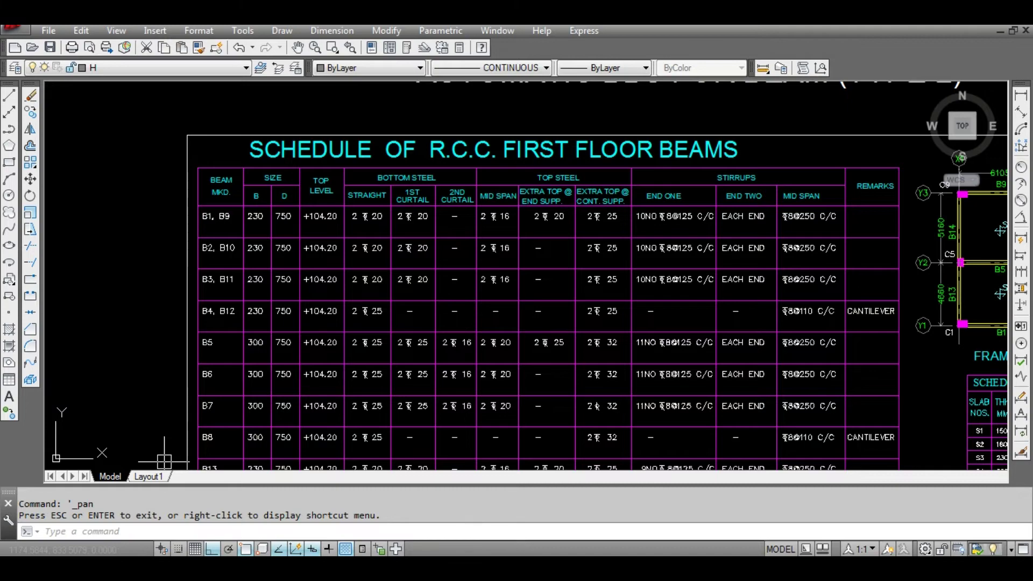
- Switch to the Excel workbook and set B4 & B12's first bottom steel straight bar to 2 nos. of 25 dia
click(100, 501)
click(464, 315)
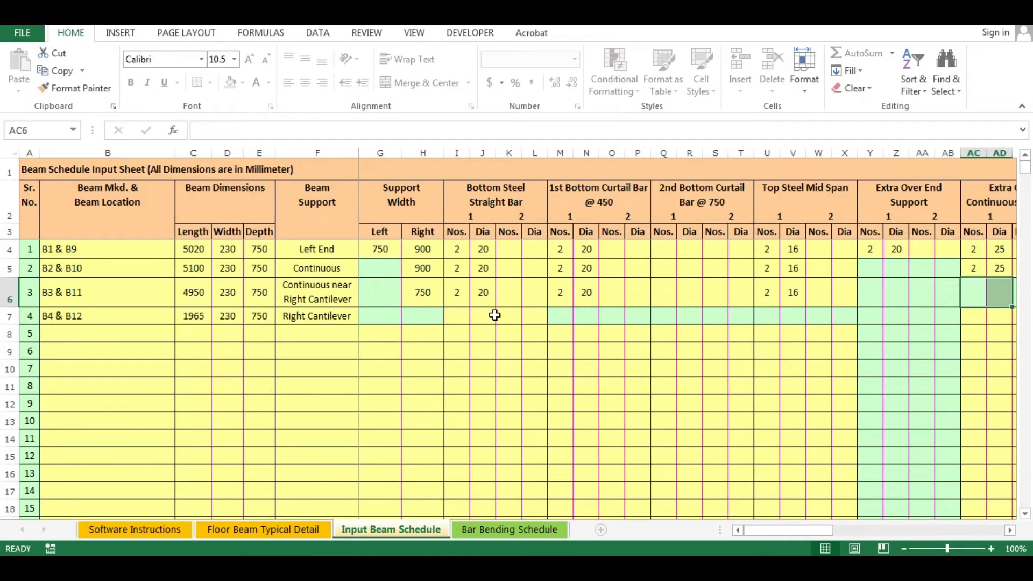
click(465, 315)
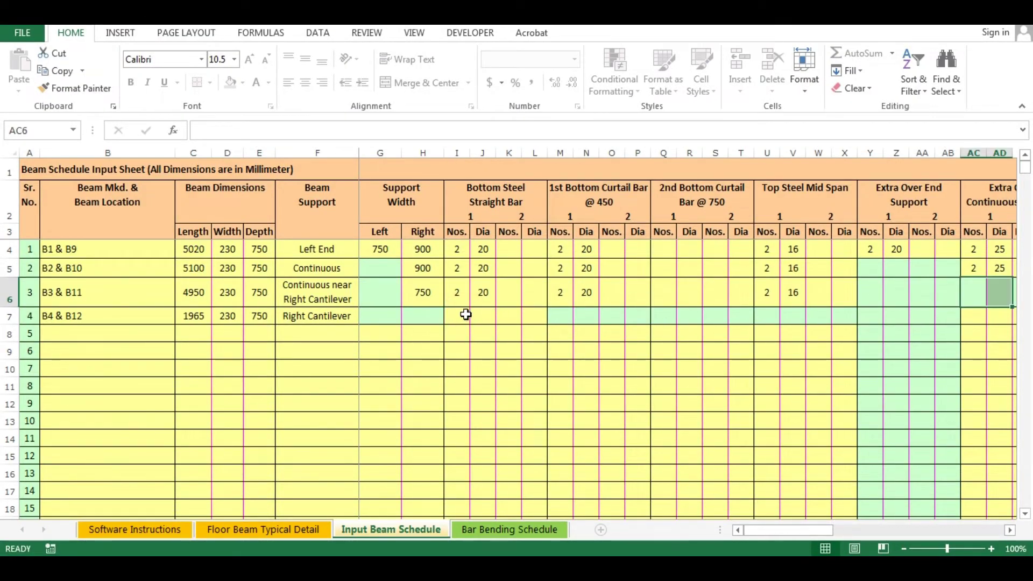
click(464, 314)
text(2)
key(Tab)
text(25)
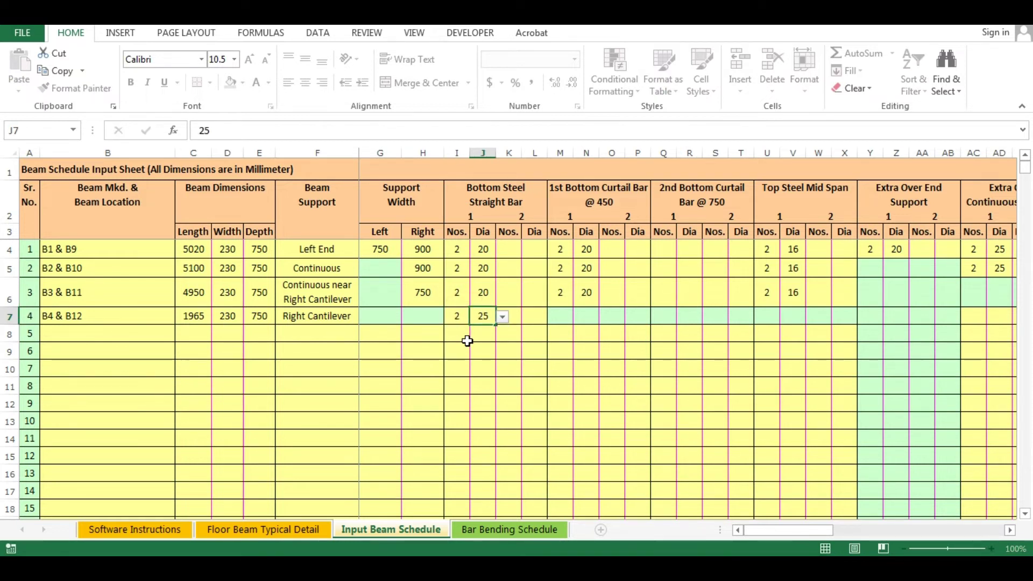
- Set B4 & B12's first extra bar over the continuous support to 2 nos. of 25 dia, leaving the columns before it blank
key(Tab)
key(Tab)
key(Tab)
key(Tab)
key(Tab)
key(Tab)
key(Tab)
key(Tab)
key(Tab)
key(Tab)
key(Tab)
key(Tab)
key(Tab)
key(Tab)
key(Tab)
key(Tab)
key(Tab)
key(Tab)
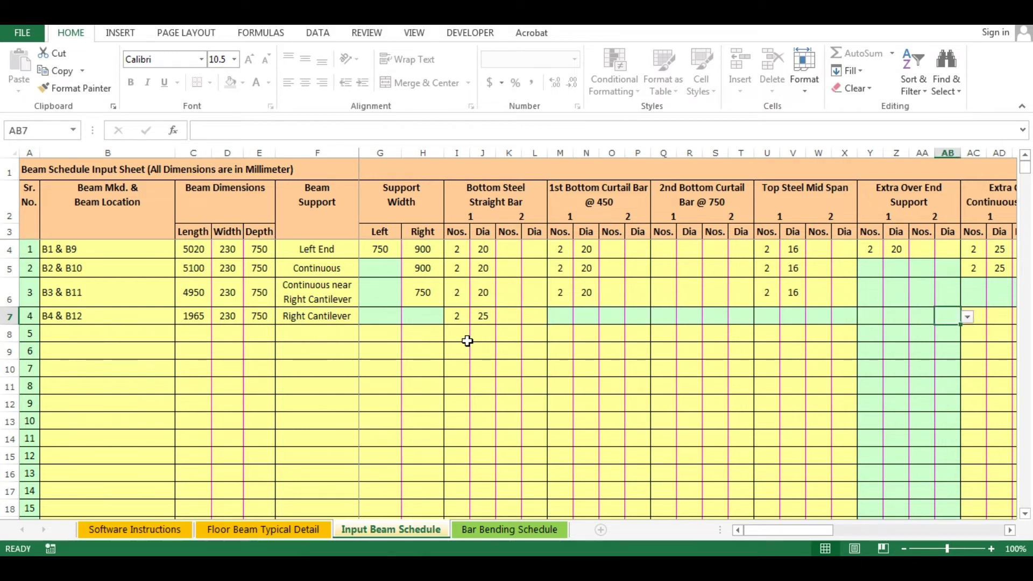
key(Tab)
text(2)
key(Tab)
text(25)
- Leave B4 & B12's end stirrups blank and set its midspan stirrups to 8 dia at 110 spacing
key(Tab)
key(Tab)
key(Tab)
key(Tab)
key(Tab)
key(Tab)
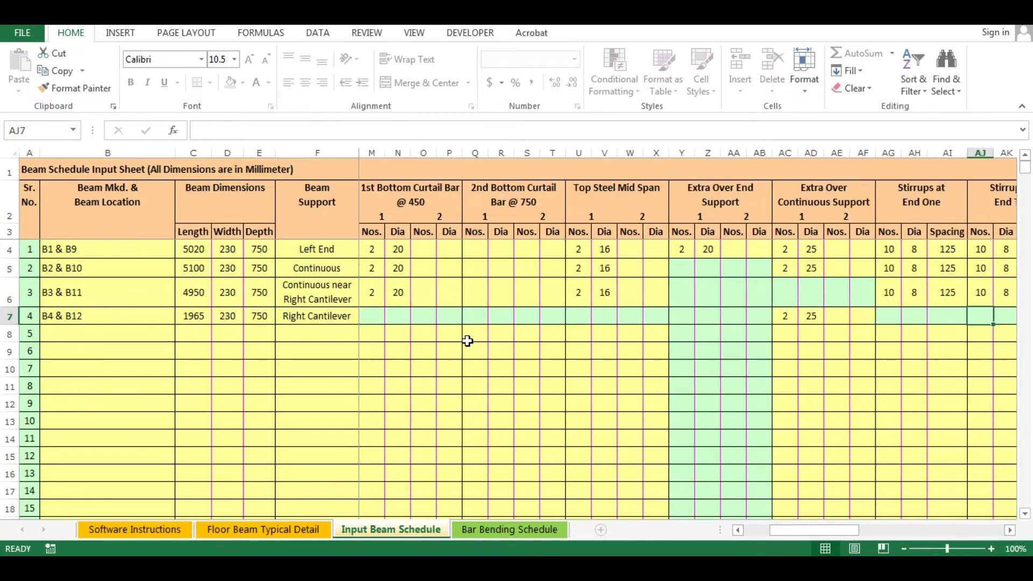
key(Tab)
key(Tab)
key(Tab)
key(Tab)
key(Tab)
key(Tab)
key(shift+Tab)
key(shift+Tab)
key(shift+Tab)
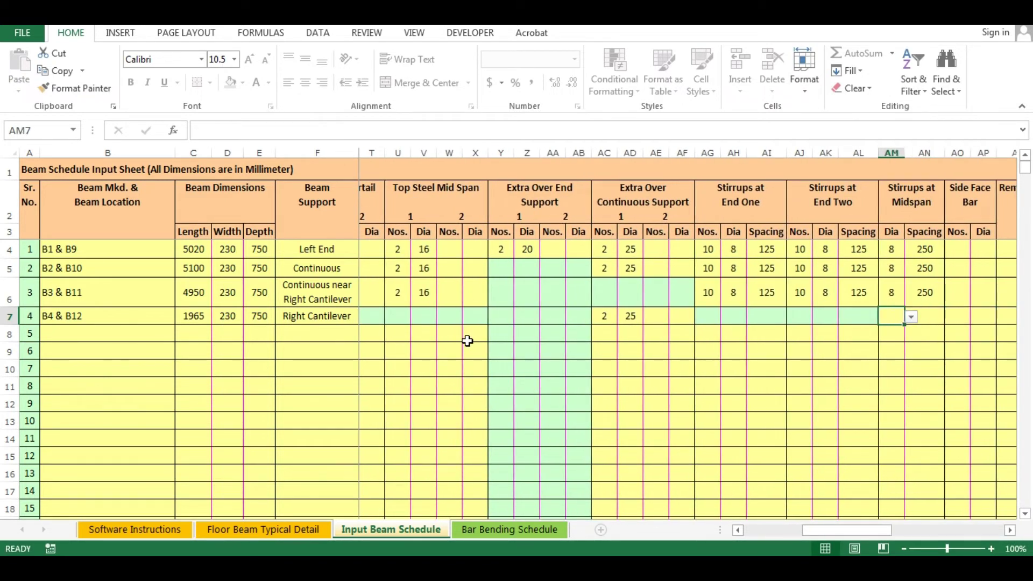
text(8)
key(Tab)
text(110)
key(Return)
- Enter the remark Cantilever for B4 & B12 and fill its number of units with 2 from the row above
key(Tab)
key(Tab)
key(Tab)
key(Tab)
key(Tab)
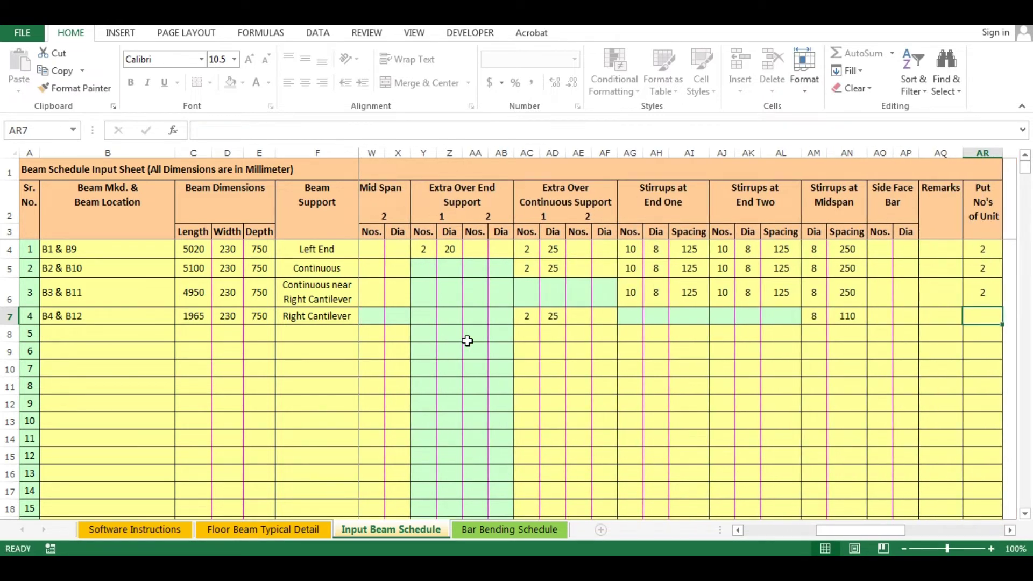
key(shift+Tab)
key(shift+Tab)
text(C)
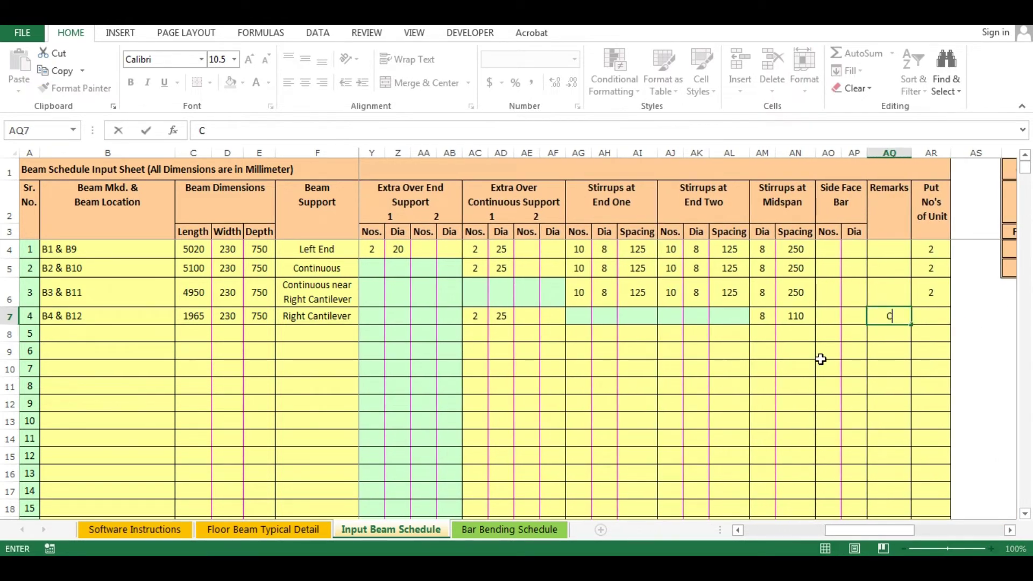
text(antilever)
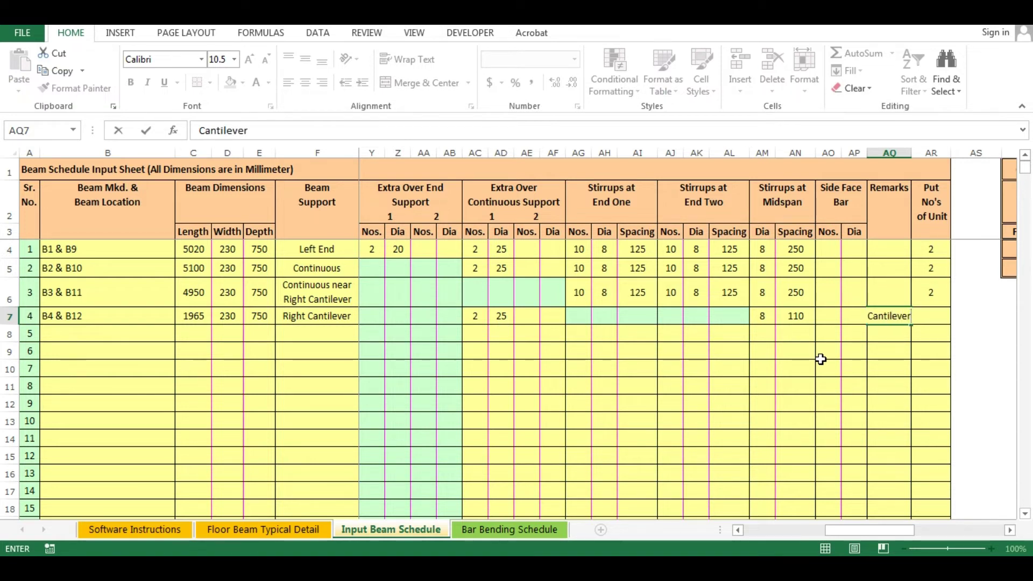
key(Tab)
key(ctrl+d)
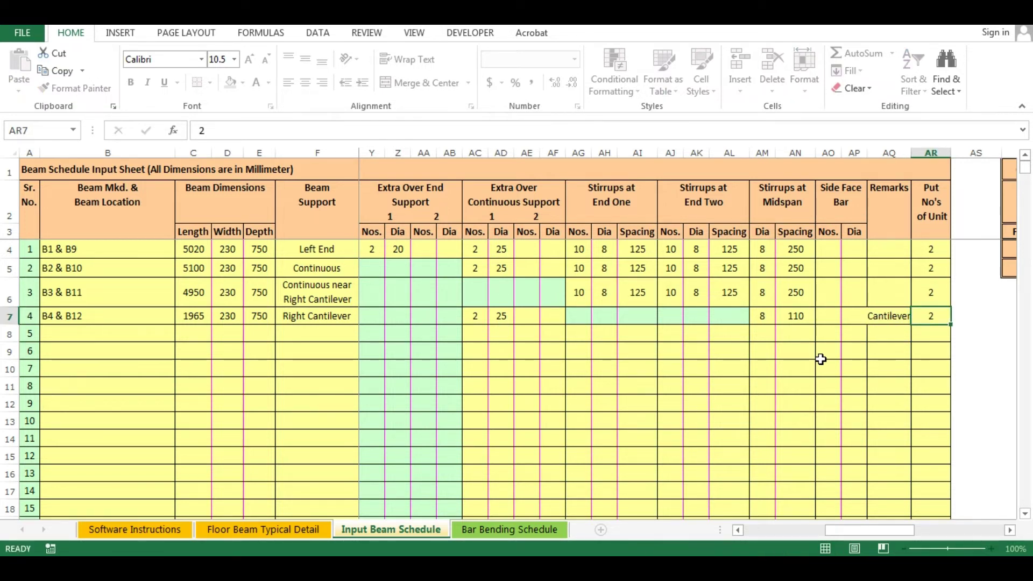
key(Down)
- Switch to AutoCAD and examine the beam layout in the first floor framing plan
key(alt+Tab)
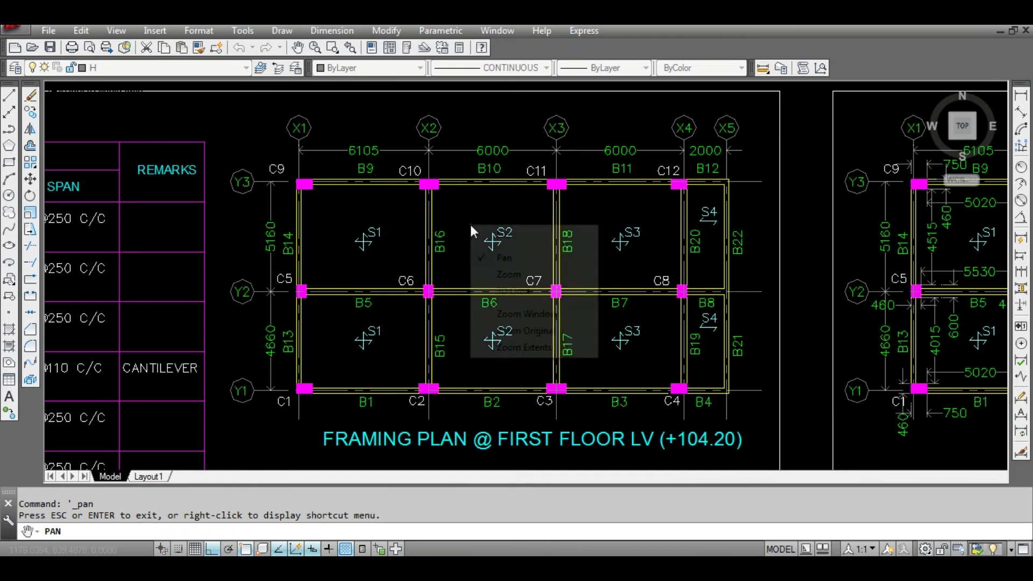
right_click(473, 231)
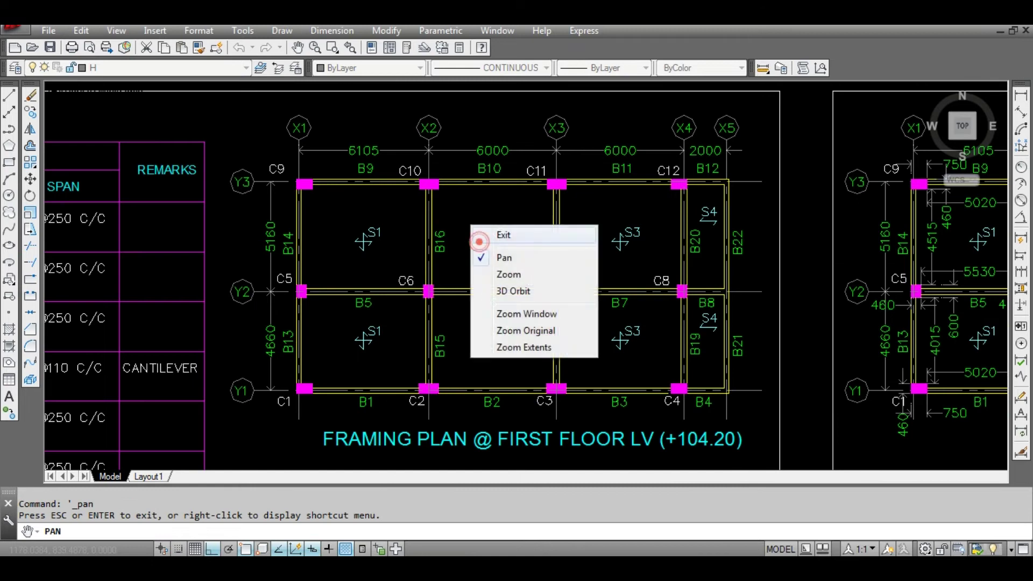
click(479, 232)
click(296, 49)
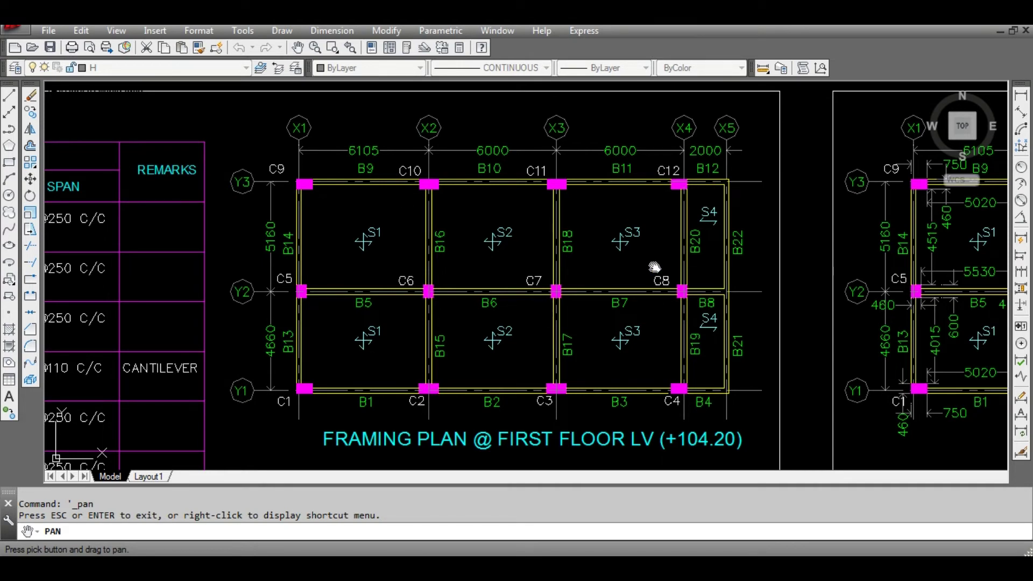
key(Escape)
mouse_move(405, 268)
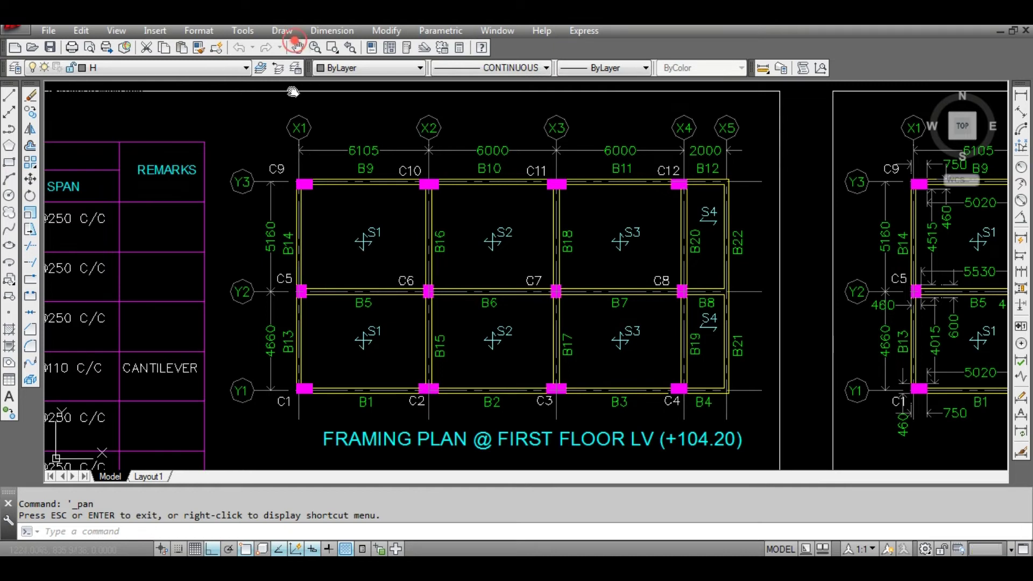
- Examine the remaining beams B5 to B22 in the first floor beam schedule and exit Pan
click(298, 48)
scroll(246, 246, down, 4)
drag(246, 246, 445, 213)
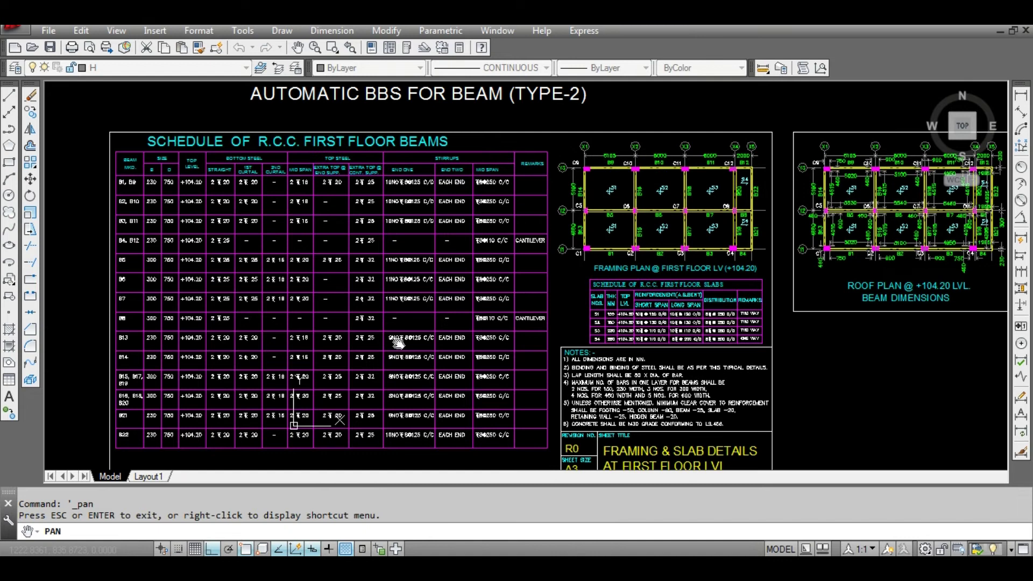
scroll(399, 343, up, 1)
mouse_move(325, 334)
mouse_down()
mouse_move(553, 307)
mouse_move(479, 269)
mouse_up()
right_click(479, 269)
click(485, 274)
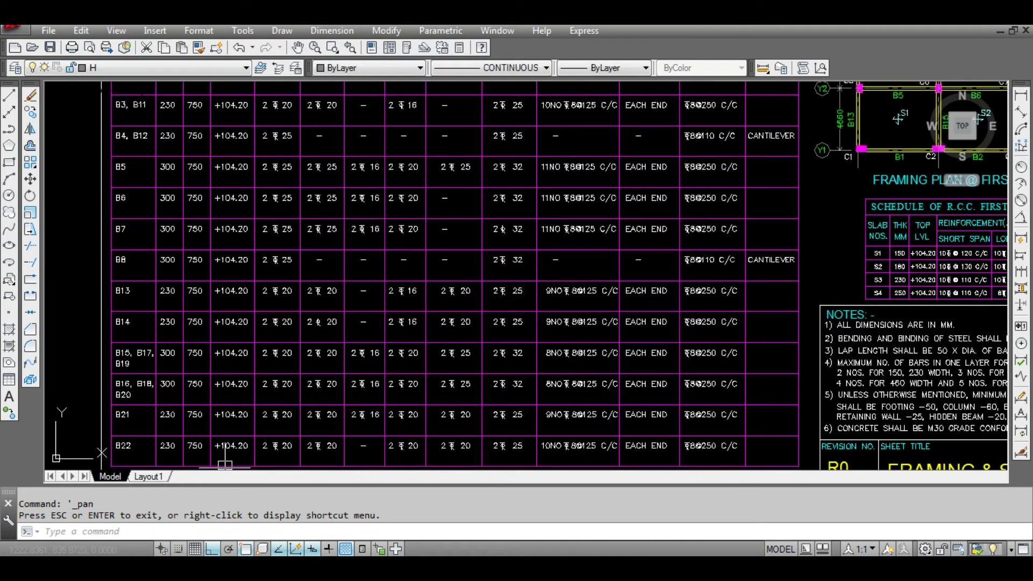
- Switch to the Excel workbook and copy the prepared entries of B5 to B22 at serial numbers 20 to 29
key(alt+Tab)
drag(835, 535, 664, 534)
click(93, 392)
key(Down)
key(ctrl+Down)
scroll(89, 390, down, 6)
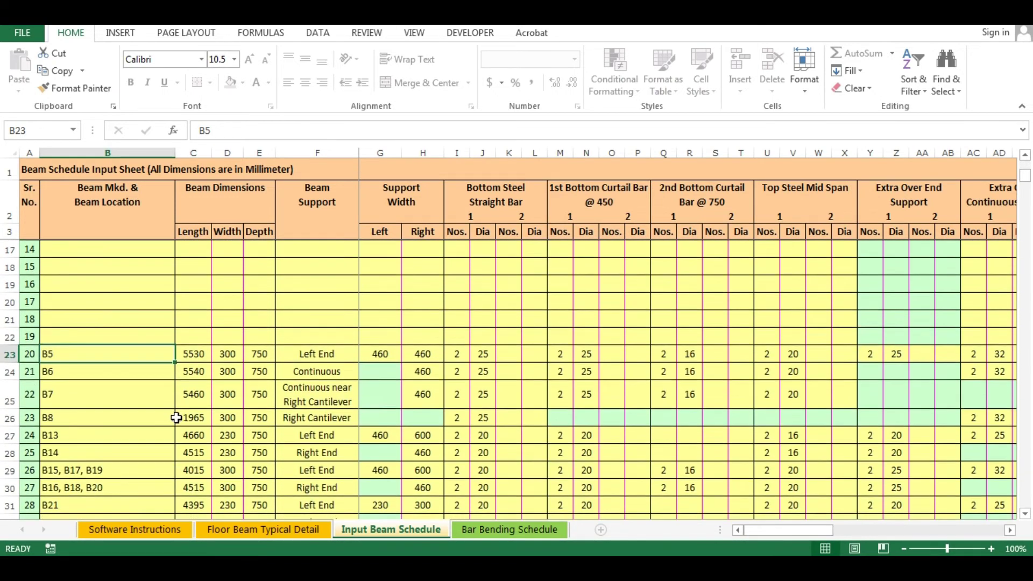
scroll(177, 418, up, 2)
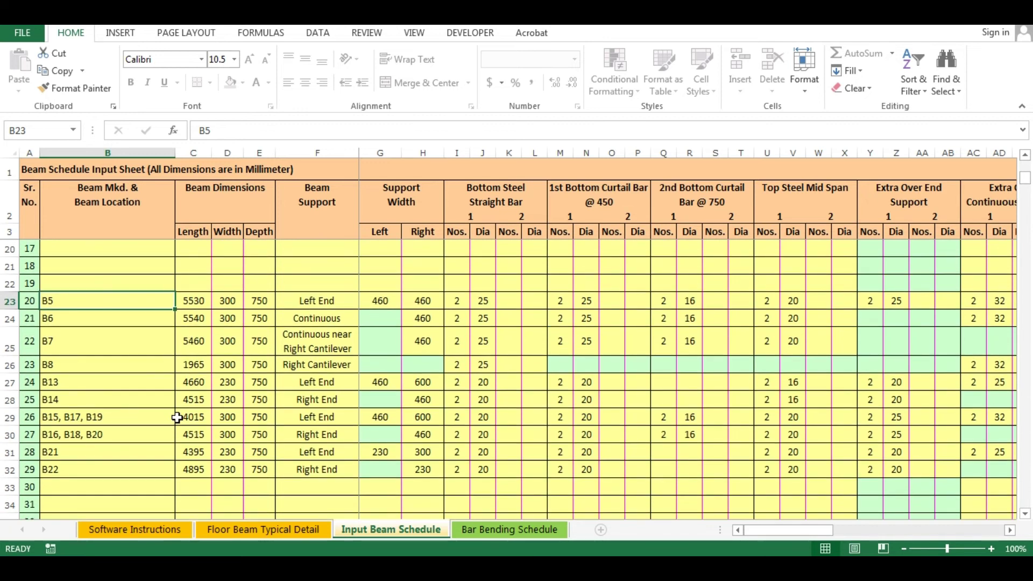
drag(94, 302, 918, 464)
key(ctrl+c)
- Paste the copied beam entries as values only, starting at serial number 5 below B4 & B12
scroll(200, 357, up, 5)
click(85, 334)
right_click(89, 334)
click(142, 137)
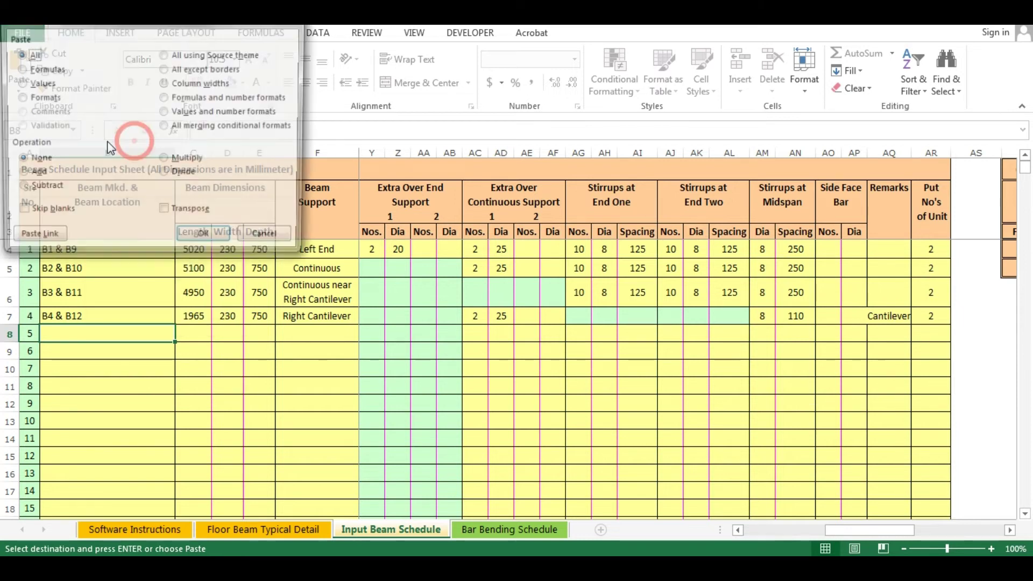
click(33, 83)
click(199, 238)
- Delete the original B5 to B22 entries at serial numbers 20 to 29
scroll(119, 344, down, 6)
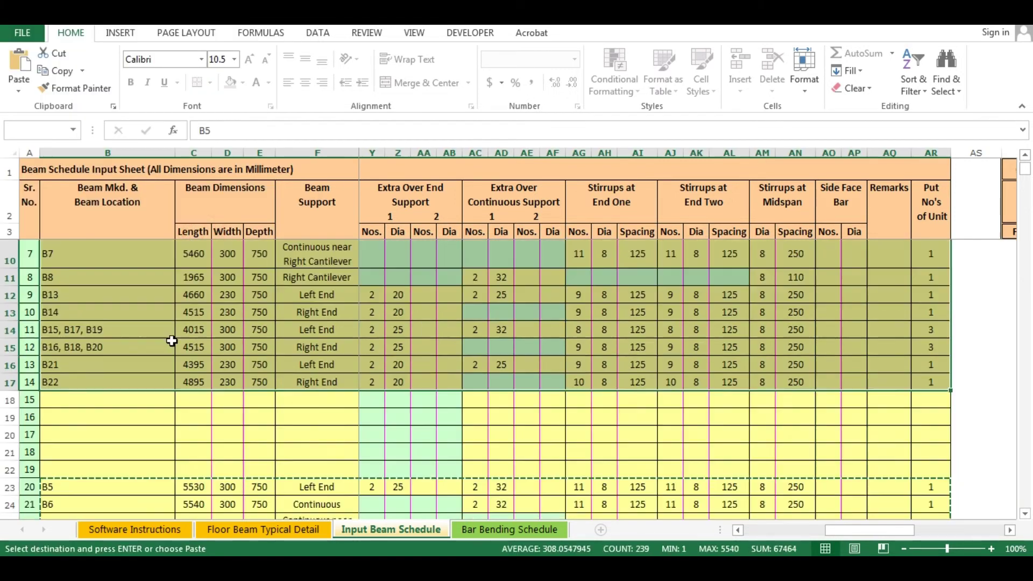
drag(84, 266, 699, 436)
key(Delete)
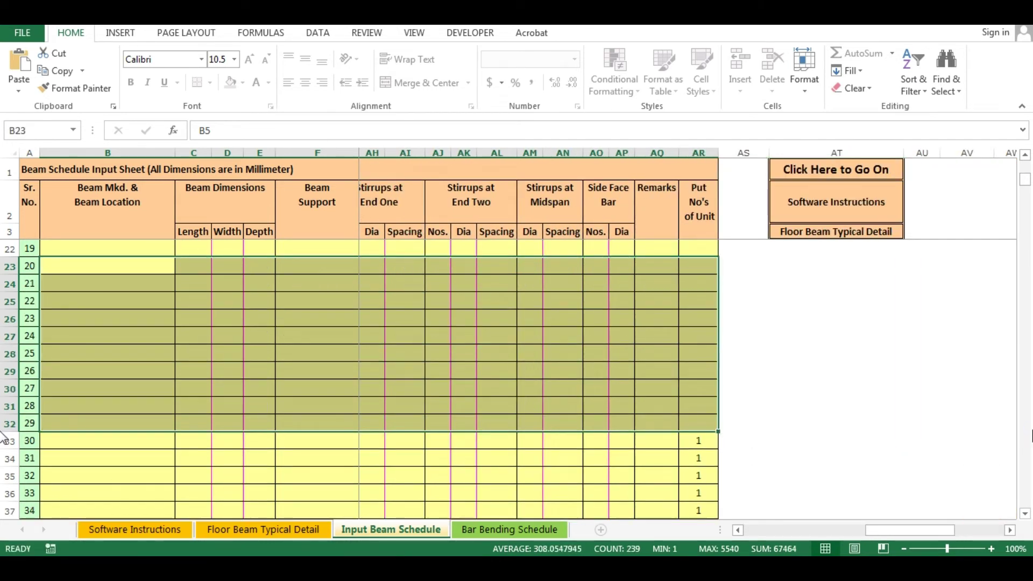
- Return to the start of the beam list and review the pasted beams across all columns through number of units
key(ctrl+Up)
key(Up)
key(Up)
key(Up)
key(Up)
key(Up)
key(Up)
key(Up)
key(Up)
key(Up)
key(Up)
key(Up)
key(Up)
key(Up)
key(Up)
key(Up)
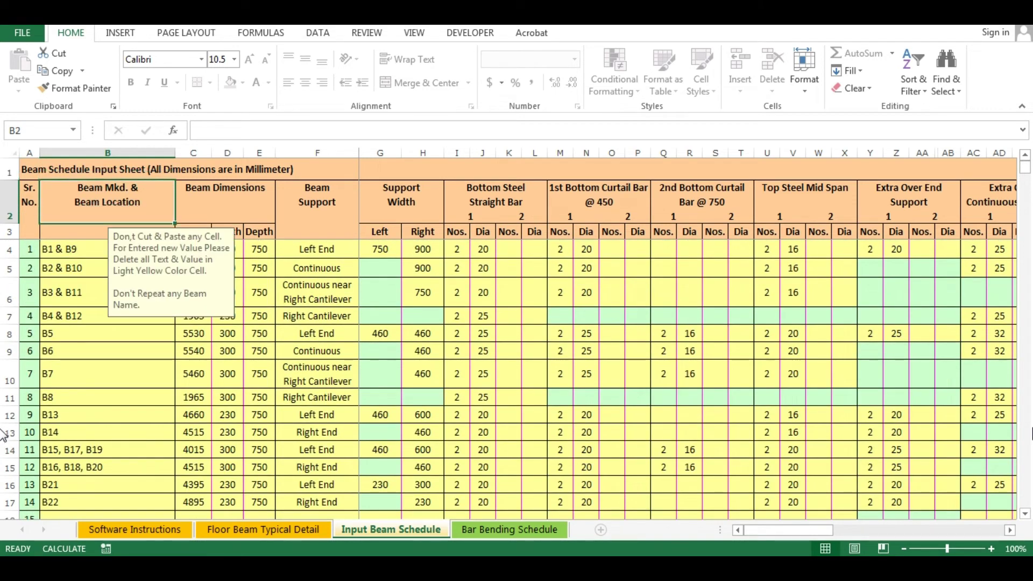
scroll(650, 402, down, 1)
click(526, 395)
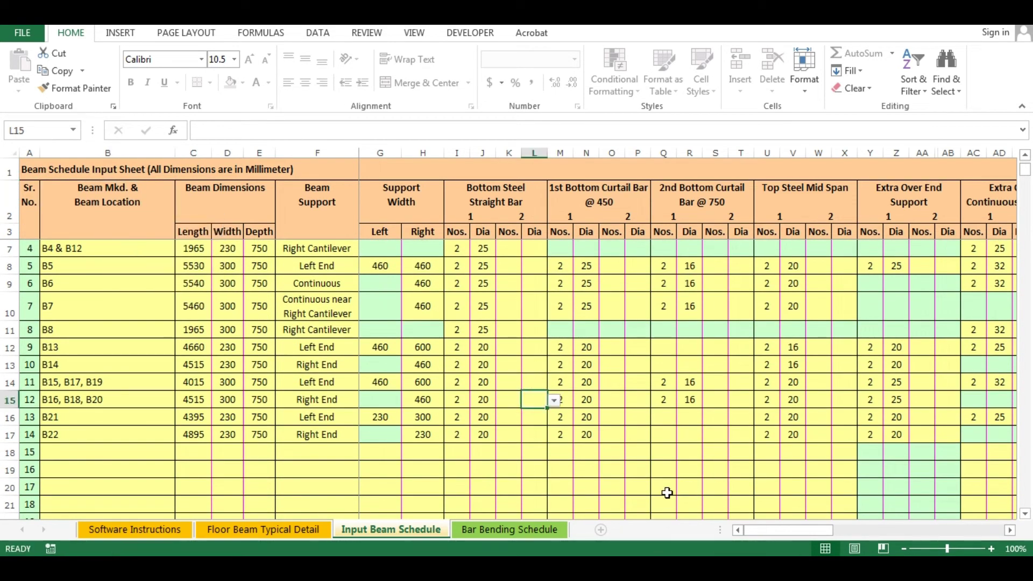
drag(767, 535, 839, 535)
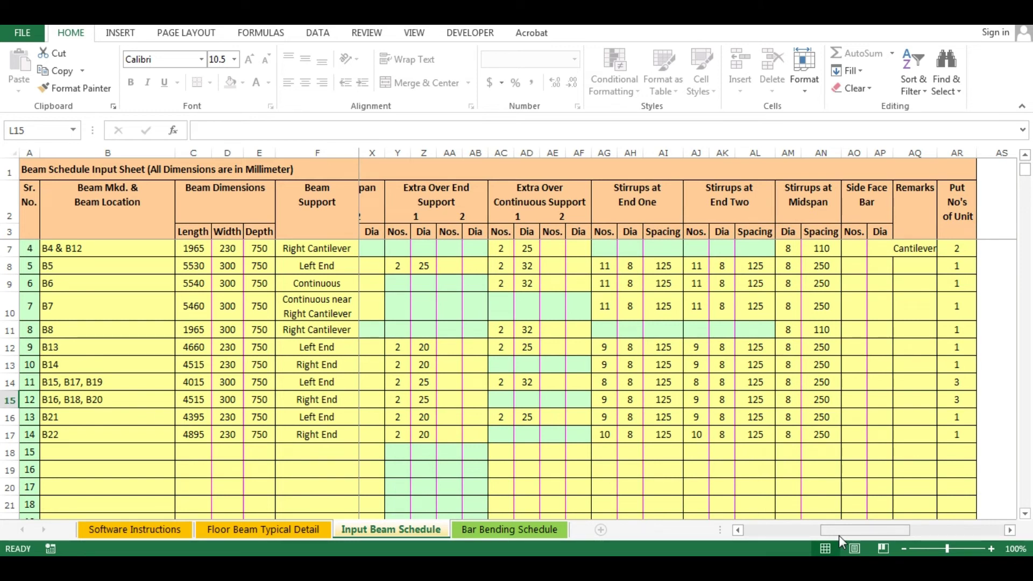
drag(839, 535, 728, 531)
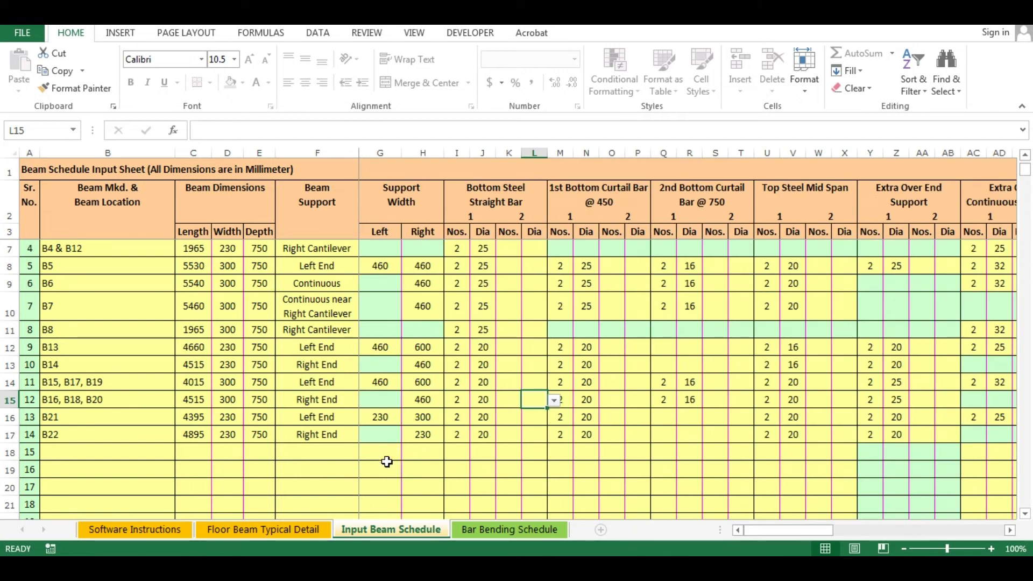
- Check the last rows of the input table for its available serial numbers and return to the first beams
scroll(95, 448, down, 1)
click(95, 447)
key(ctrl+Down)
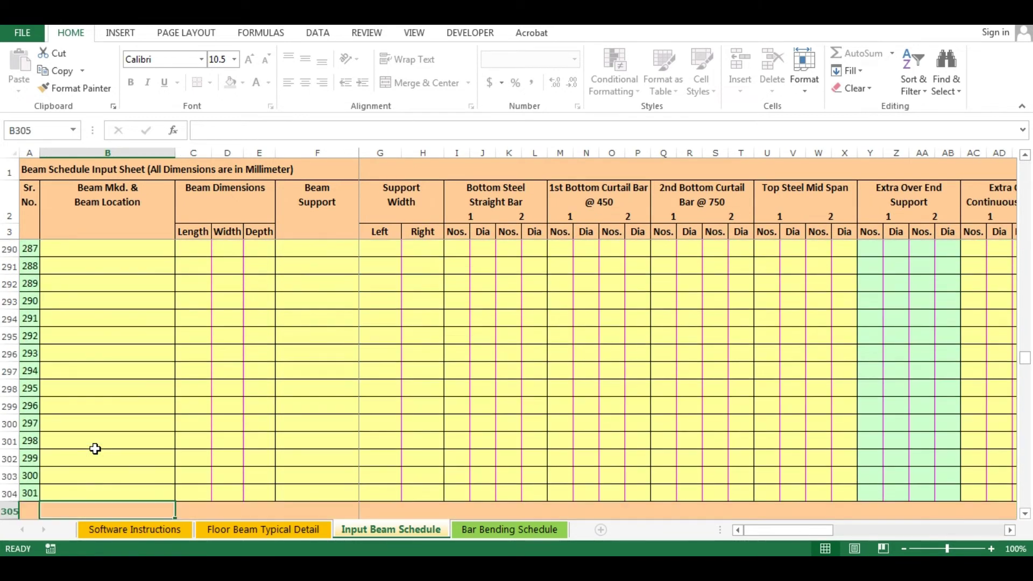
key(Left)
key(Up)
key(Up)
key(Up)
key(Down)
key(Down)
key(ctrl+Up)
key(Right)
key(Down)
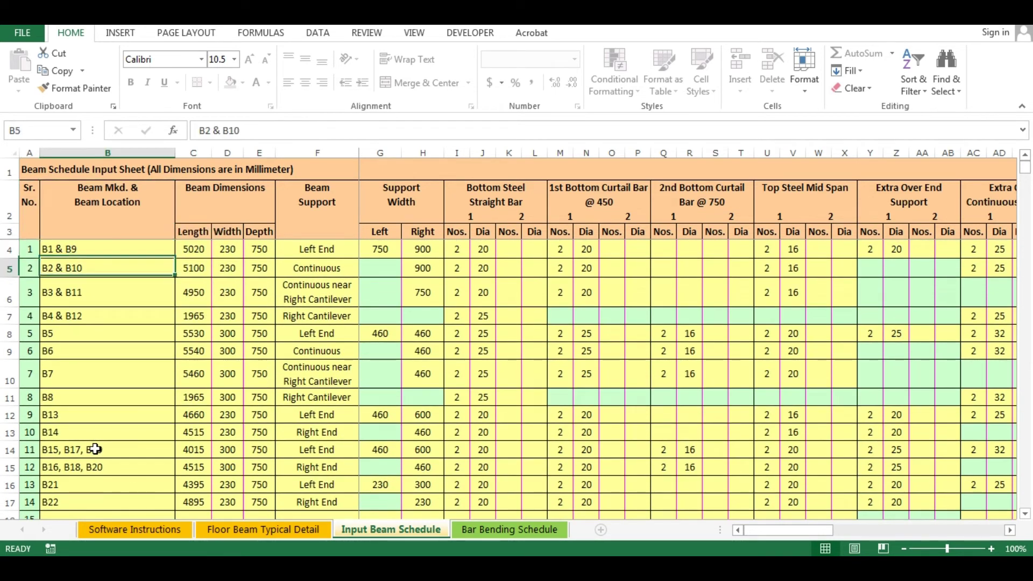
- Open the Bar Bending Schedule sheet
click(512, 531)
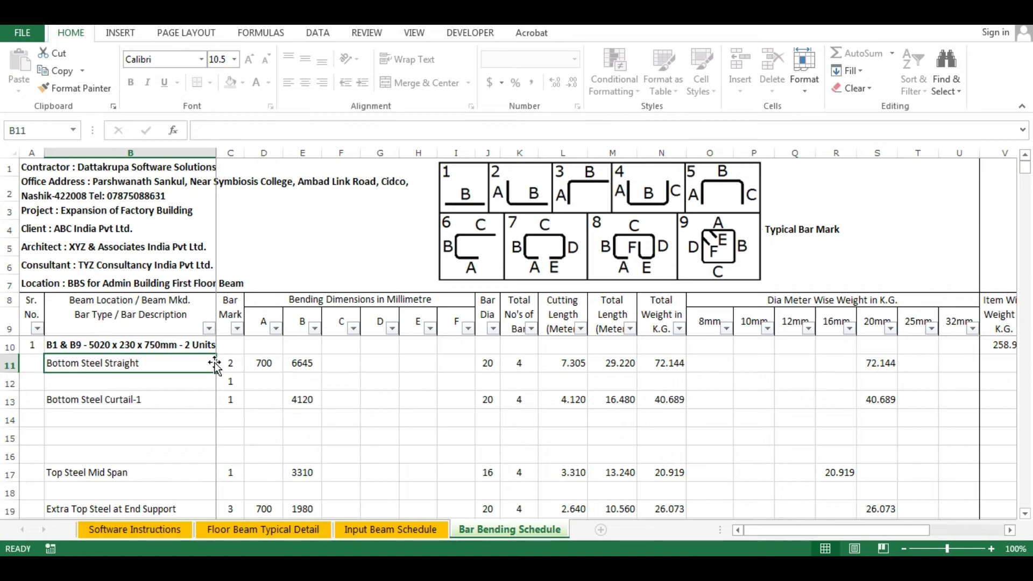
- Examine the B1 & B9 beam rows in the schedule, covering total length, total weight, diameter-wise weight and item weight
click(168, 341)
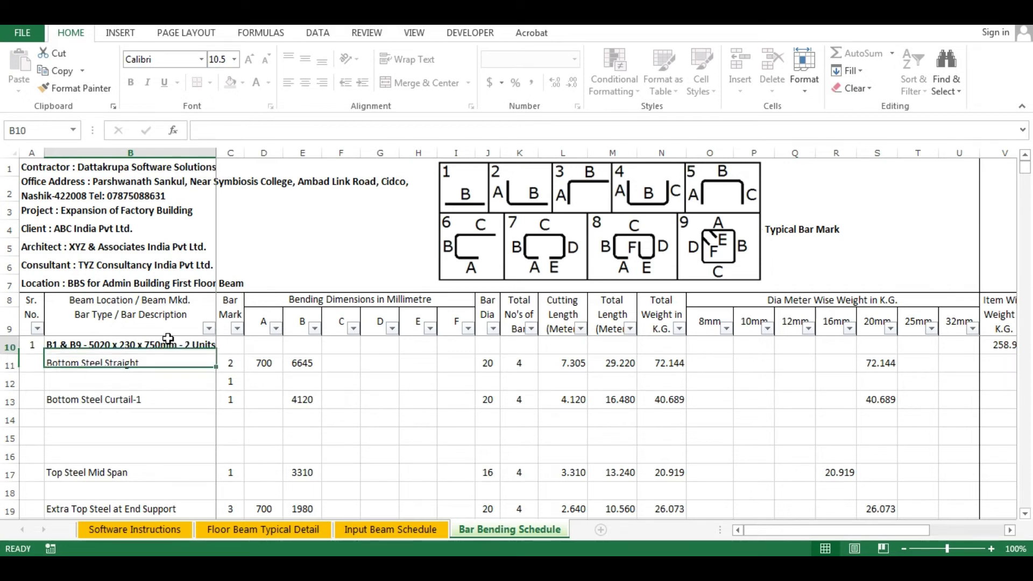
scroll(309, 392, down, 8)
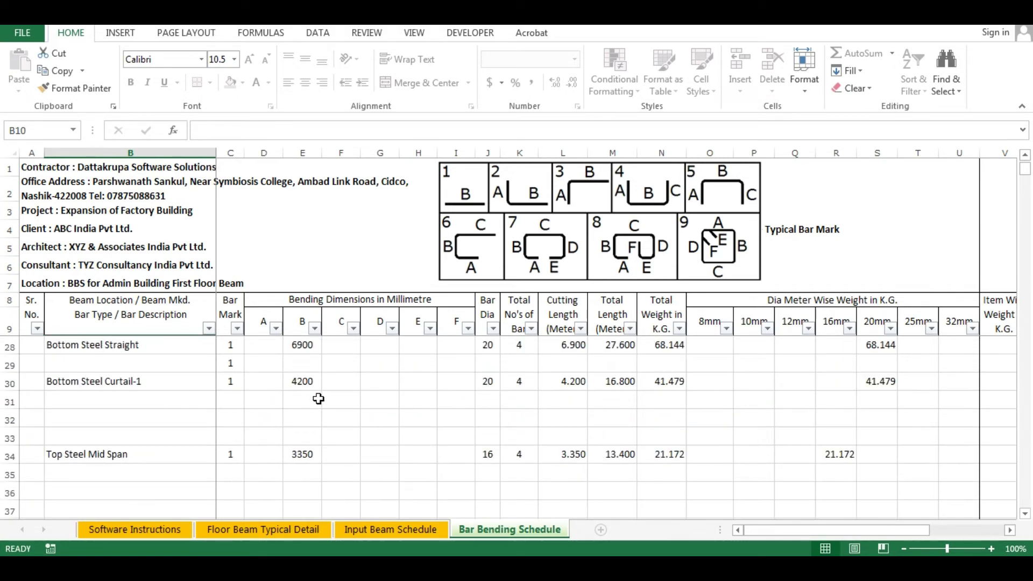
scroll(319, 399, up, 8)
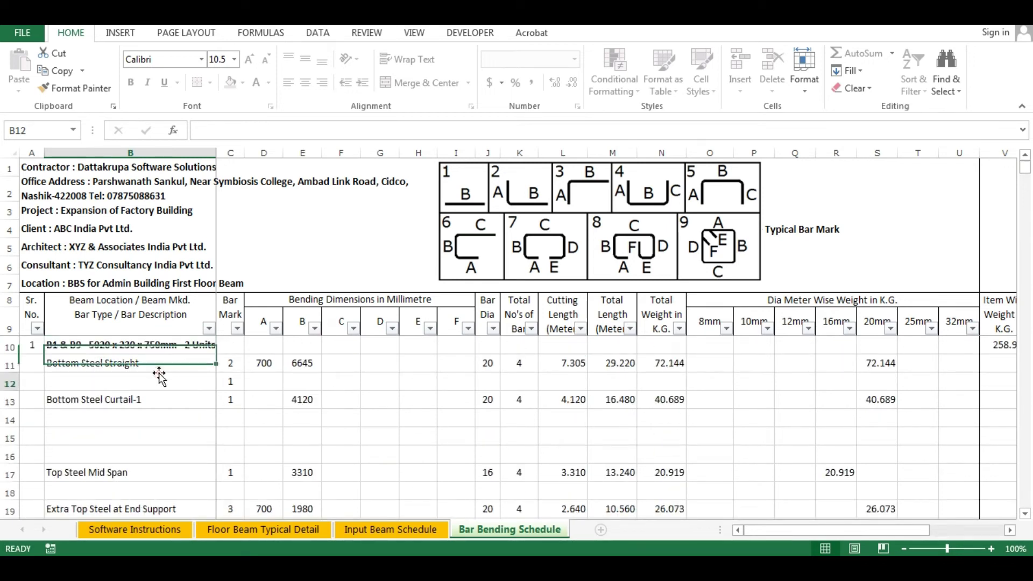
click(786, 530)
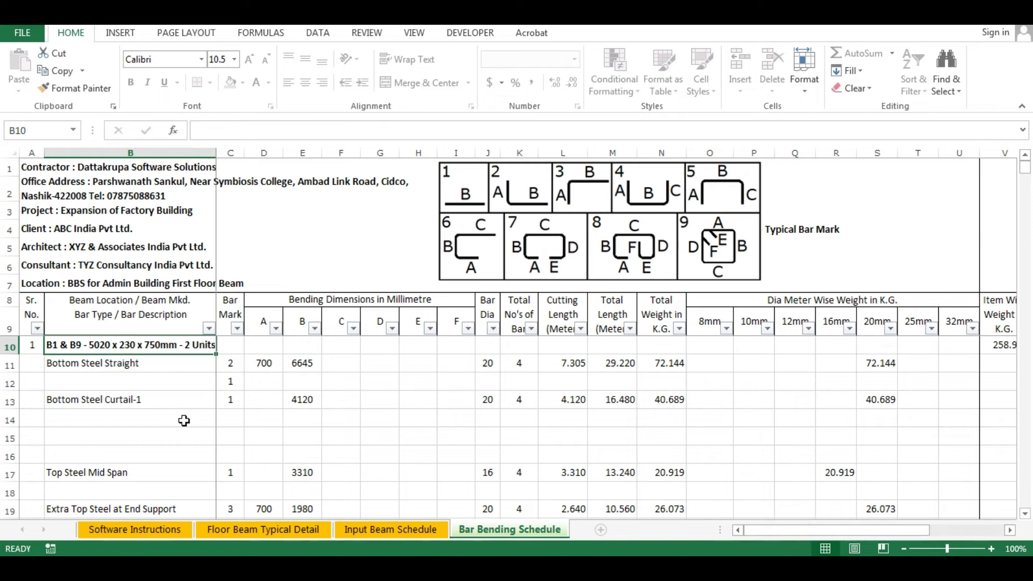
click(570, 363)
click(616, 364)
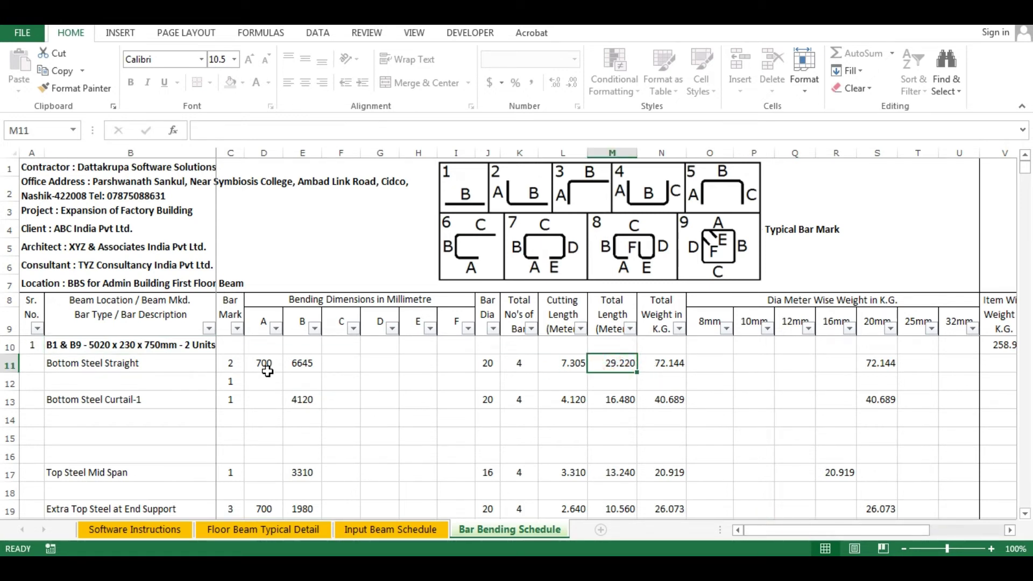
click(679, 361)
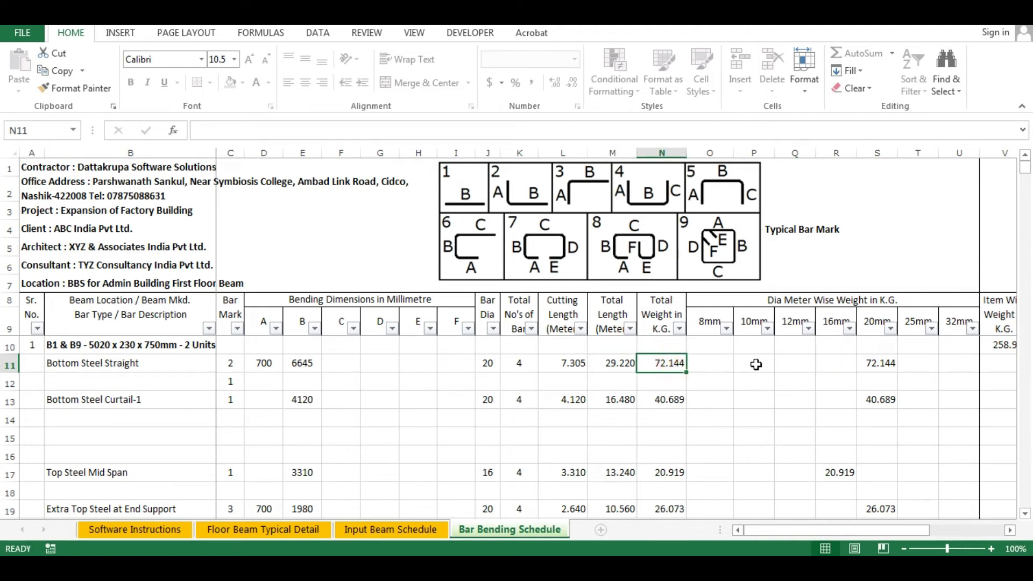
drag(721, 300, 910, 383)
drag(791, 530, 820, 530)
drag(900, 300, 897, 369)
drag(839, 532, 801, 538)
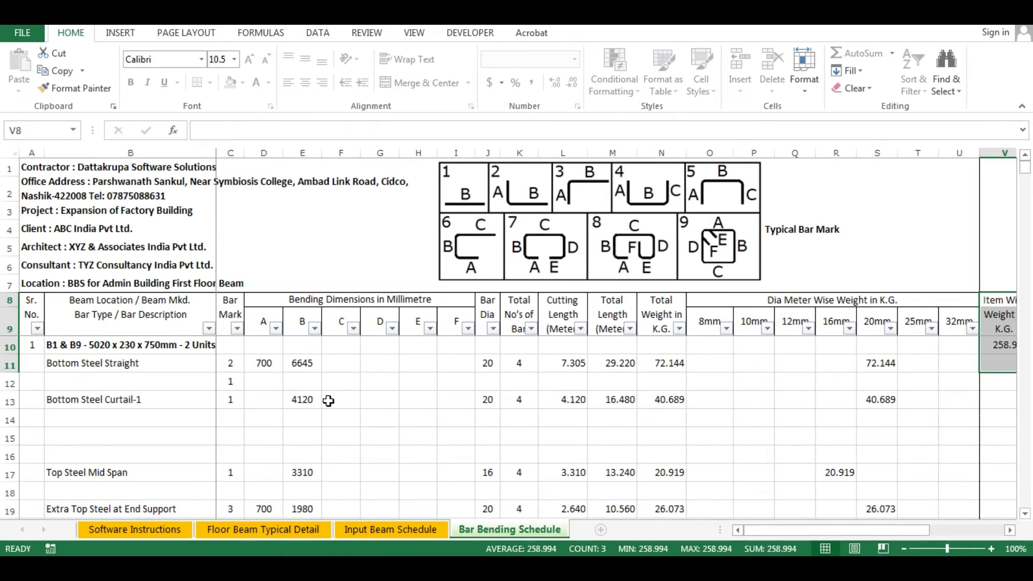
- Filter the Bar Type / Bar Description column to exclude blank cells
click(89, 324)
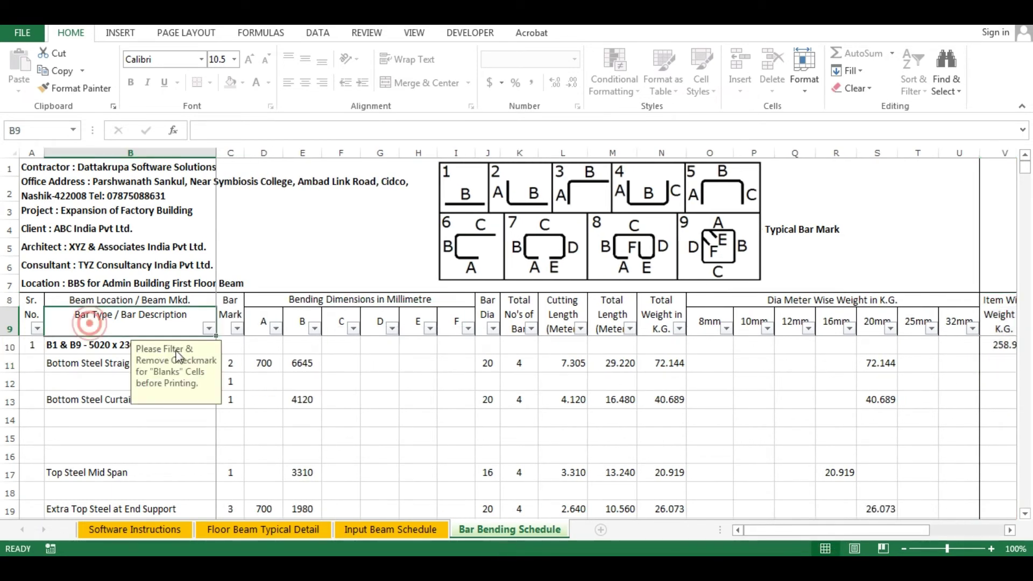
click(208, 328)
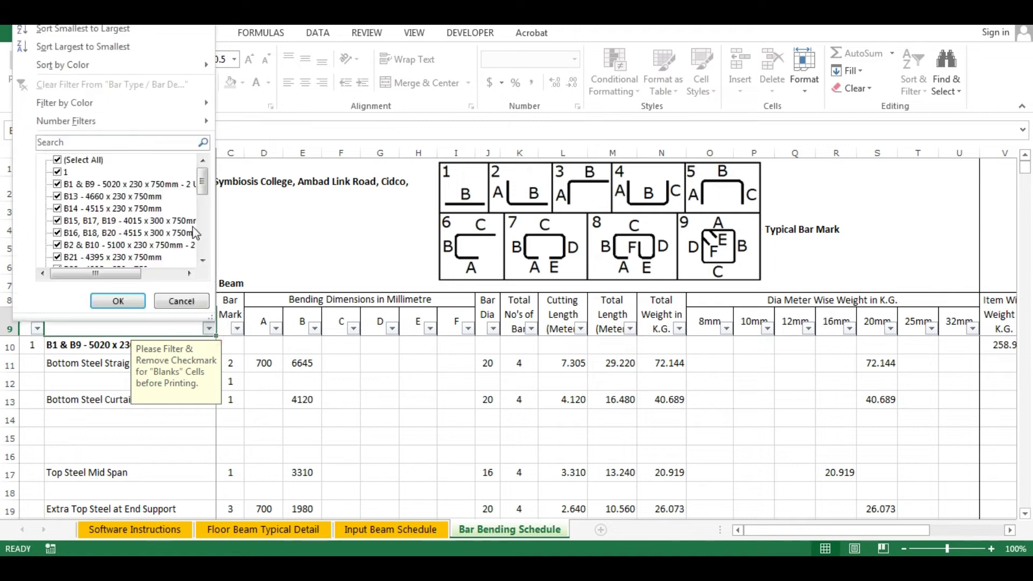
drag(206, 187, 203, 240)
click(57, 257)
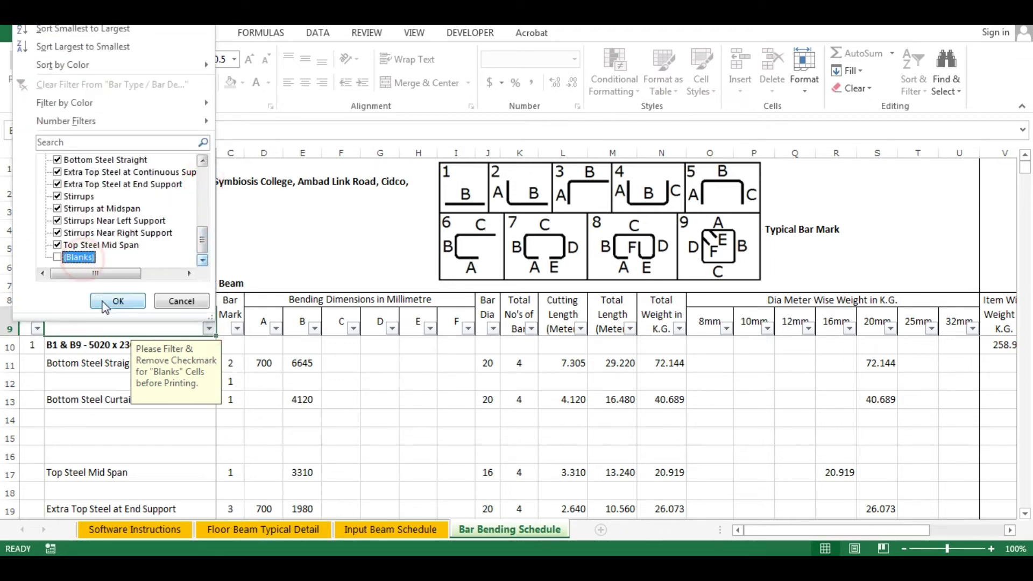
click(103, 303)
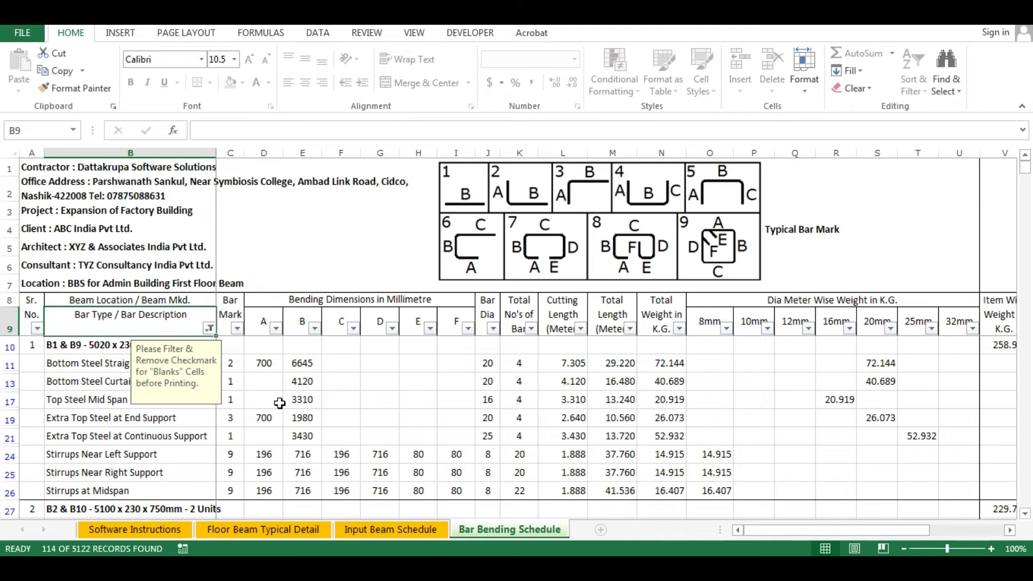
- Preview the filtered schedule for printing, look through its pages and return to the sheet without printing
click(299, 402)
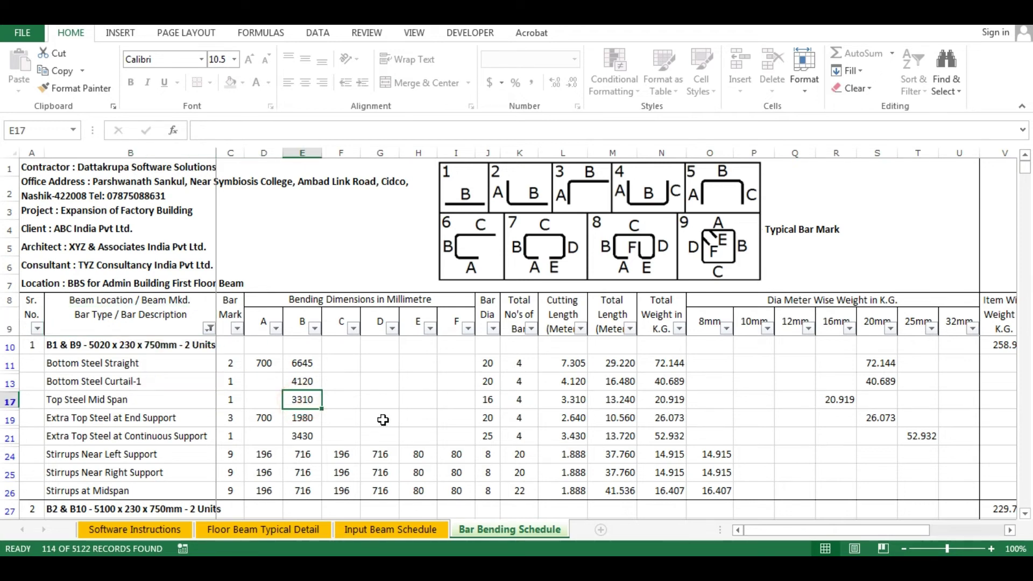
key(ctrl+Home)
key(ctrl+p)
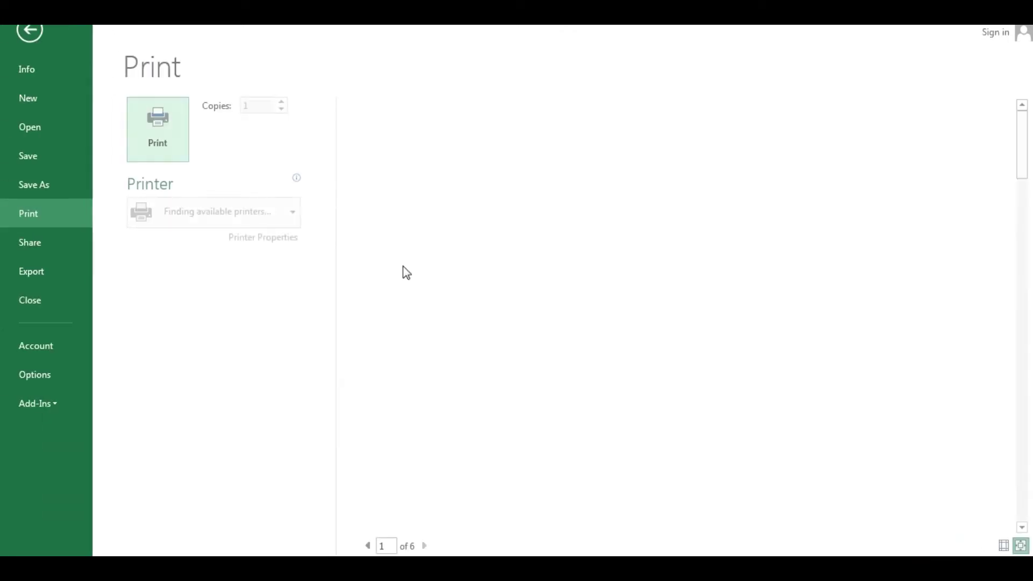
scroll(583, 323, down, 3)
scroll(604, 331, down, 2)
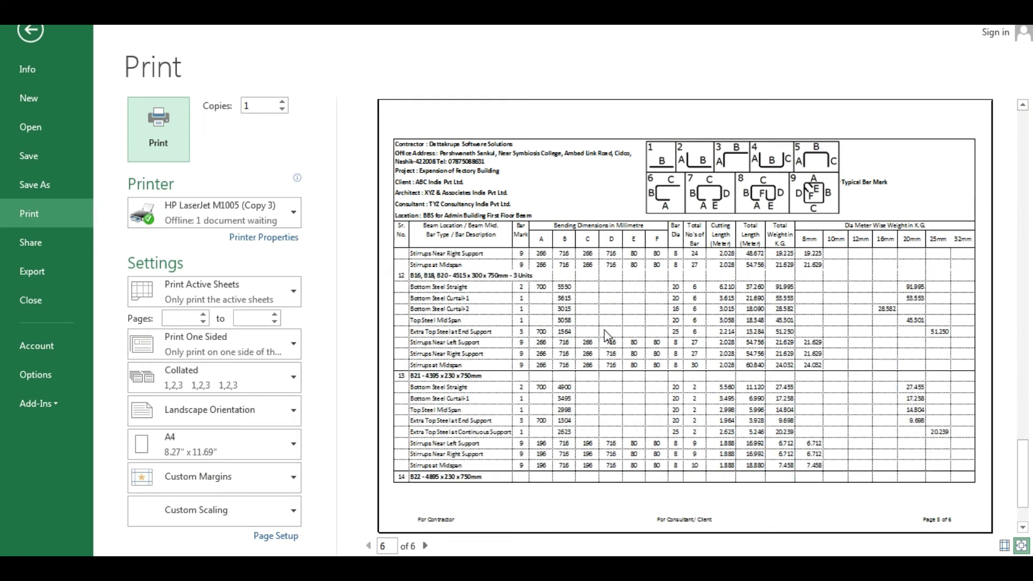
scroll(605, 330, up, 4)
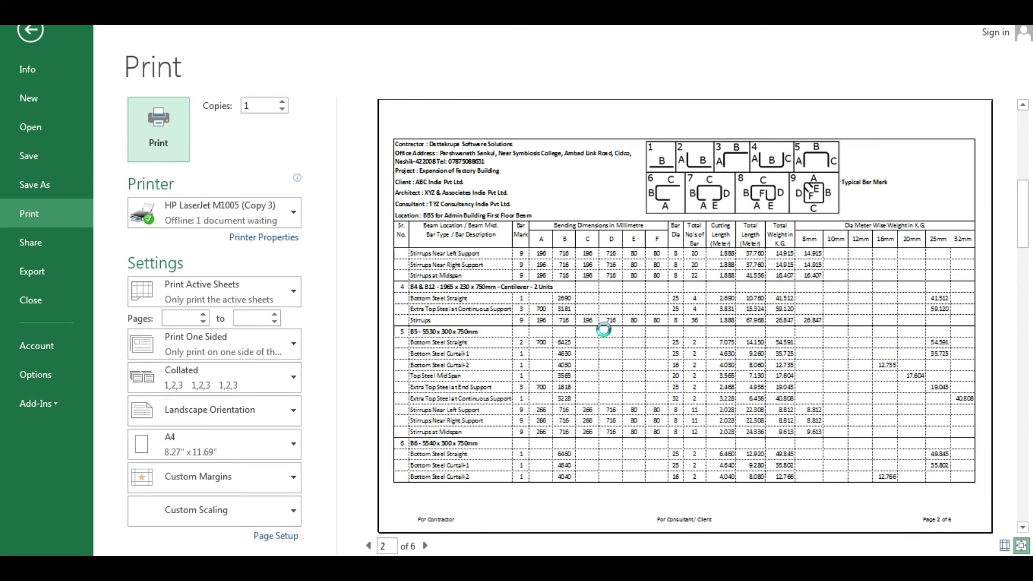
scroll(603, 330, up, 1)
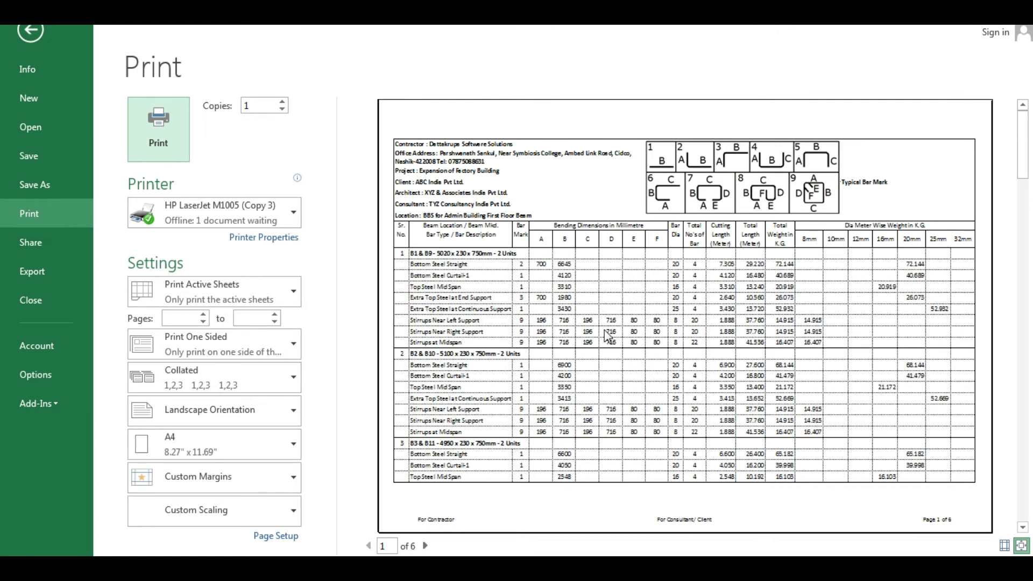
key(Escape)
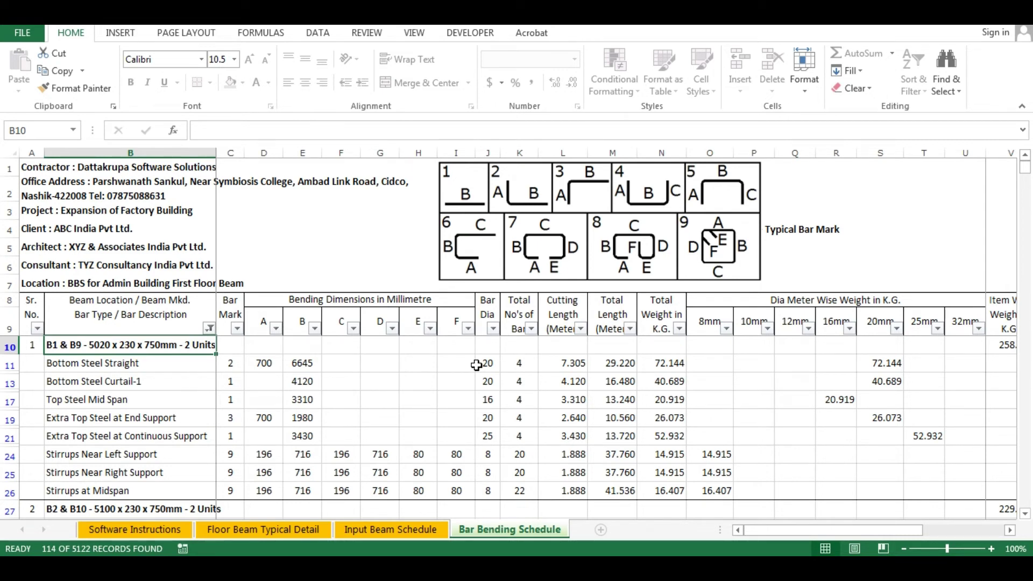
- Set BBS Quantity Required in to M.T. on the Floor Beam Typical Detail sheet
click(231, 529)
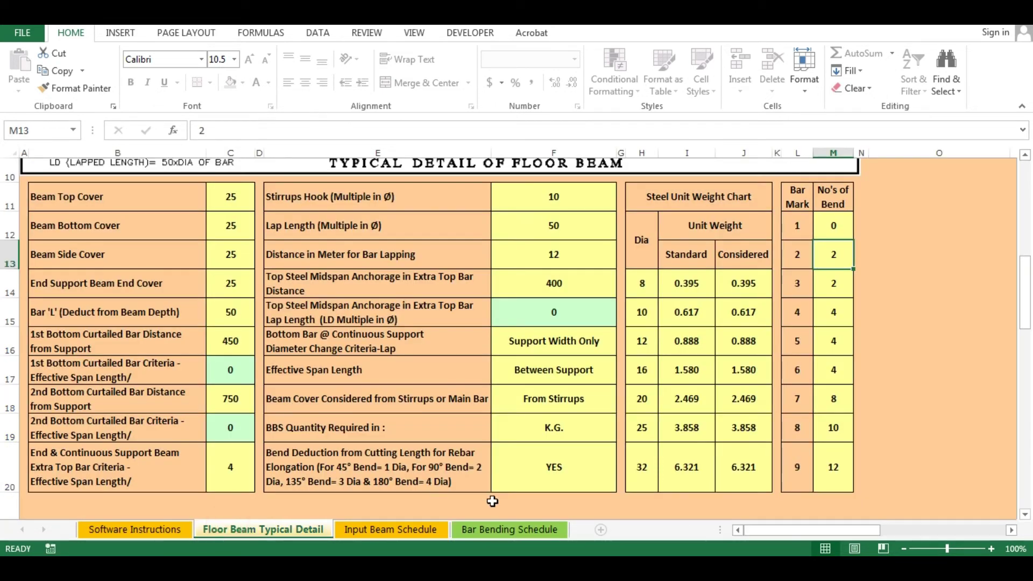
click(568, 434)
click(623, 435)
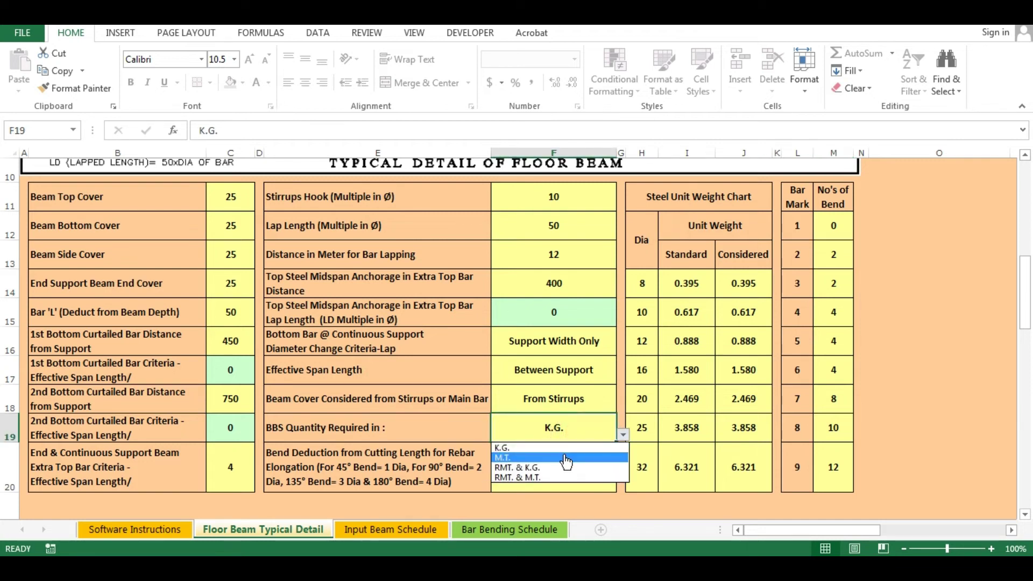
click(566, 458)
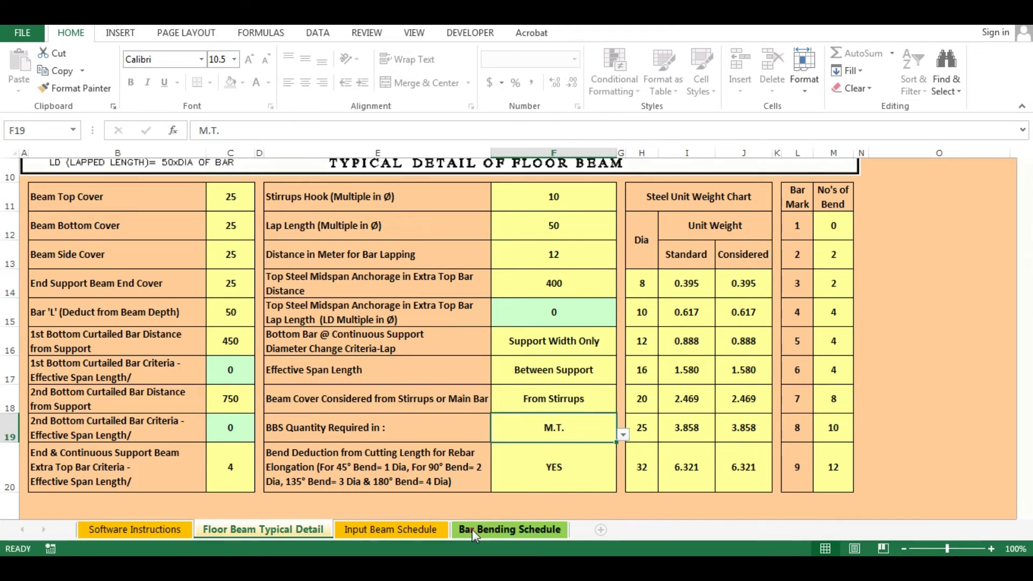
- Open the Bar Bending Schedule sheet and examine the total and diameter-wise weights in M.T. for B1 & B9
click(473, 530)
drag(746, 296, 749, 360)
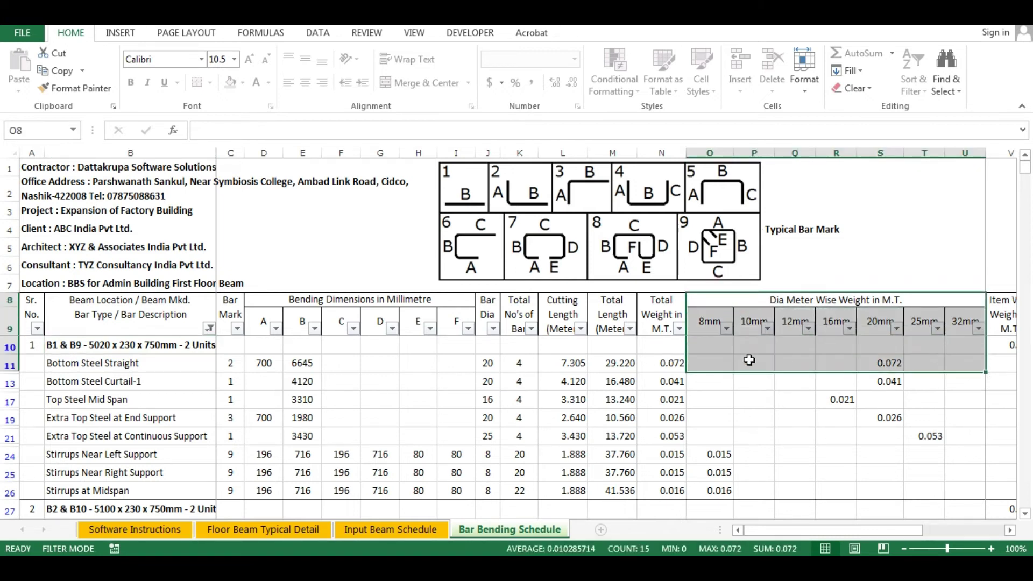
click(670, 362)
click(835, 364)
click(918, 377)
click(657, 429)
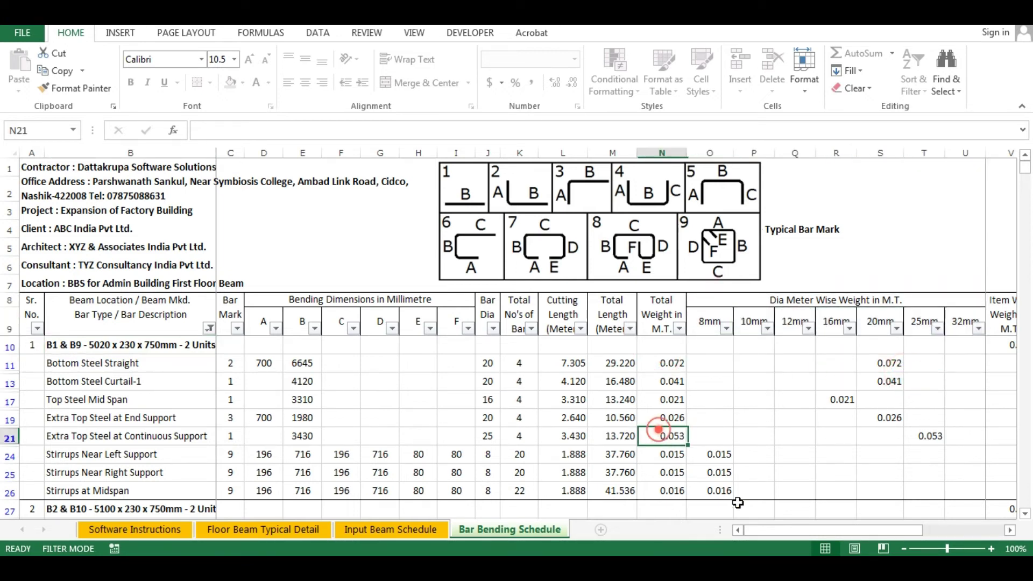
- Go to the end of the schedule and examine the total row of diameter-wise weights in M.T
scroll(132, 424, down, 1)
click(121, 425)
key(ctrl+Down)
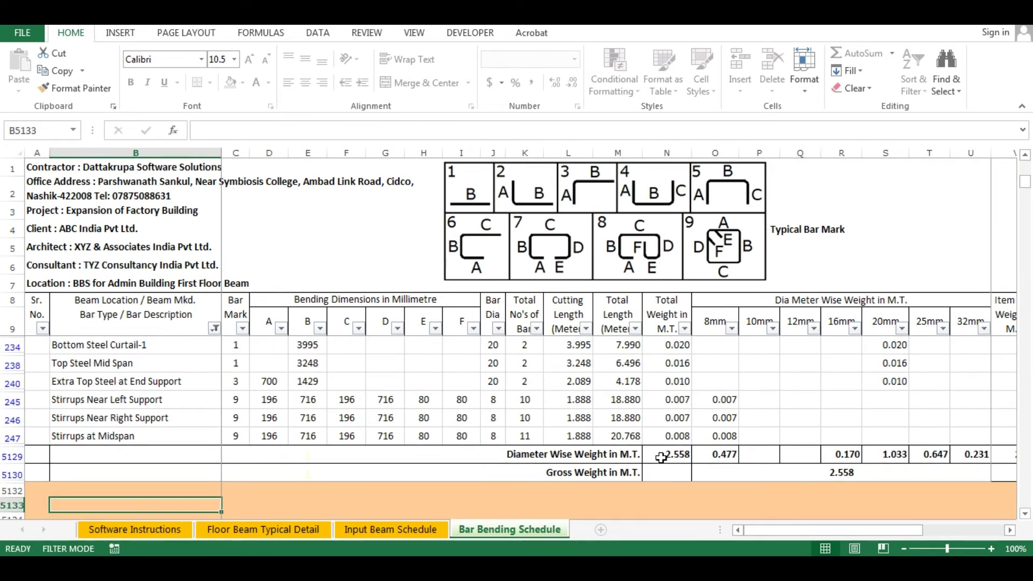
click(662, 458)
drag(722, 455, 971, 454)
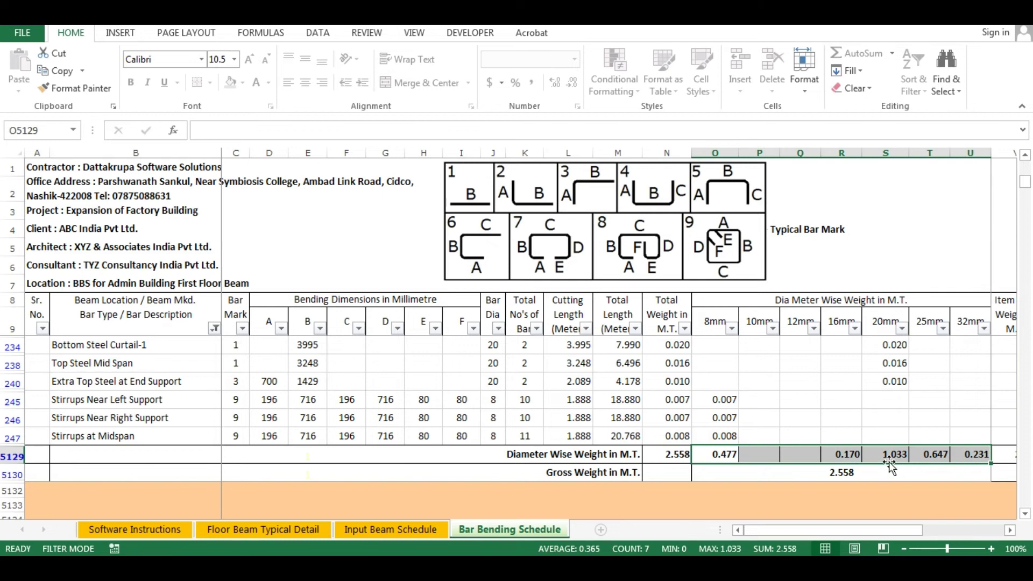
mouse_move(778, 532)
mouse_down()
mouse_move(789, 531)
mouse_move(773, 531)
mouse_up()
- Set BBS Quantity Required in to RMT. & M.T. on the Floor Beam Typical Detail sheet
click(278, 534)
key(alt+Down)
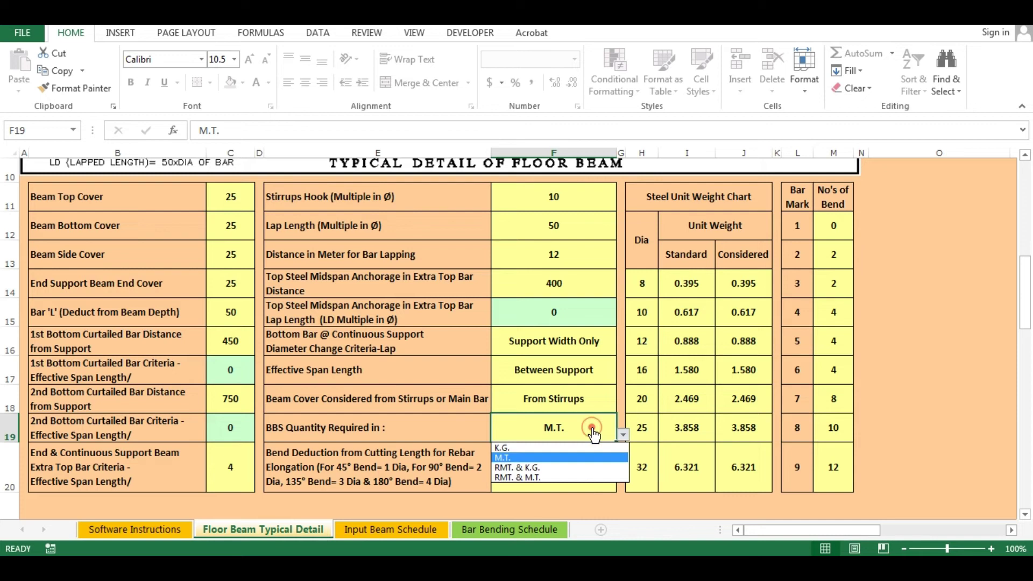
click(543, 478)
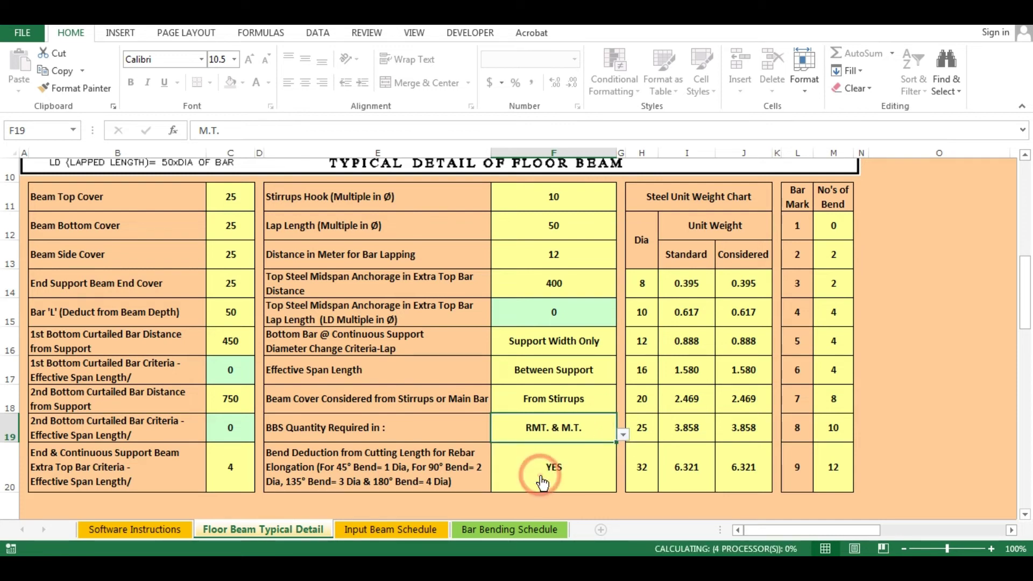
- Return to the first rows of the Bar Bending Schedule and examine the diameter-wise lengths in RMT. beside the weights in M.T
click(496, 533)
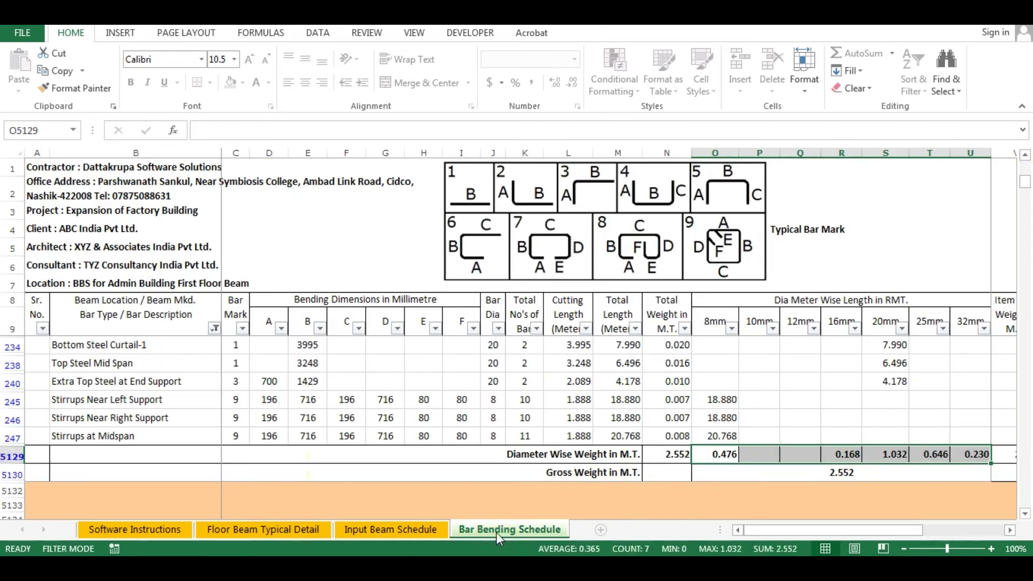
click(611, 301)
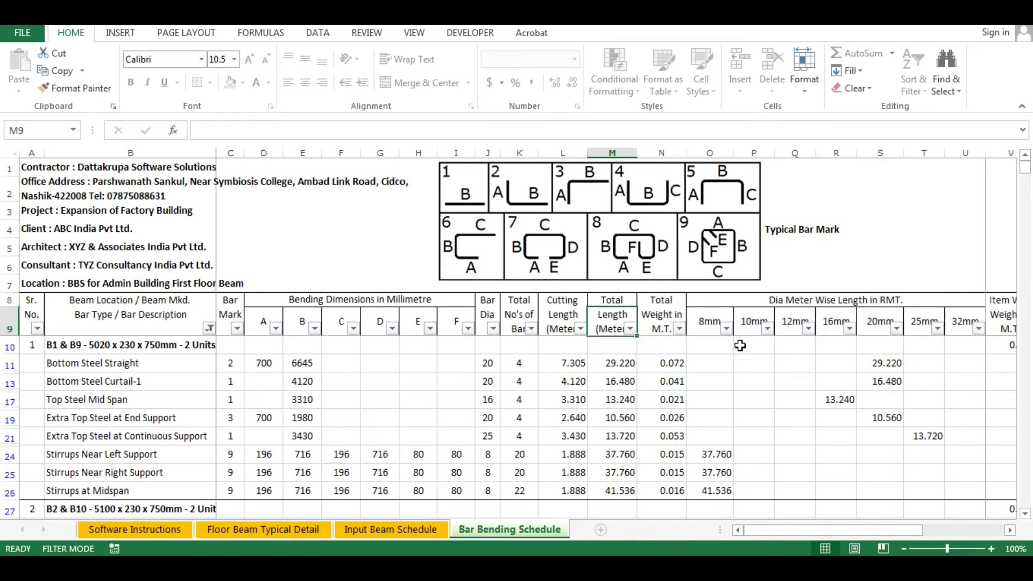
key(Down)
click(666, 368)
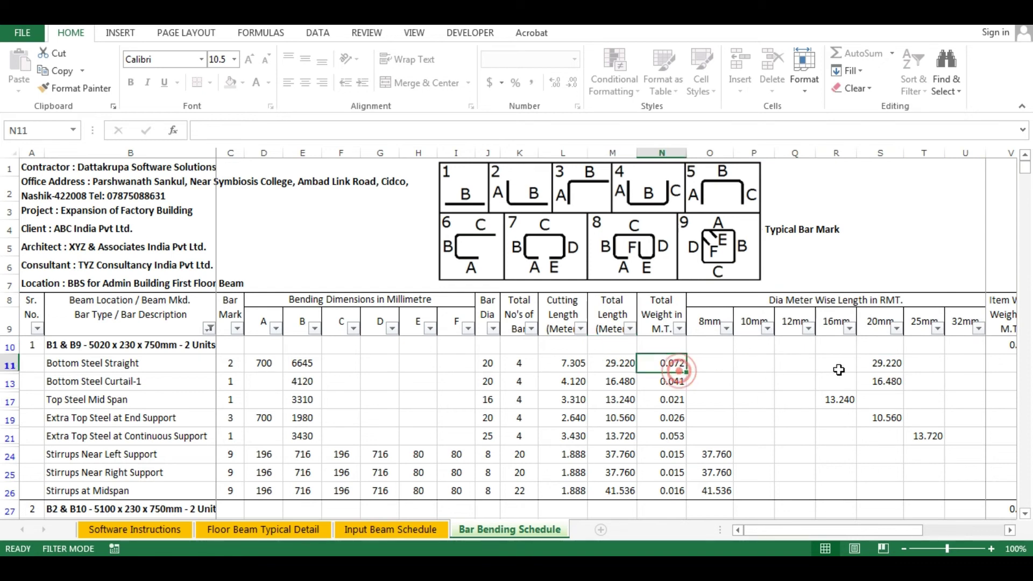
click(889, 362)
drag(720, 301, 911, 383)
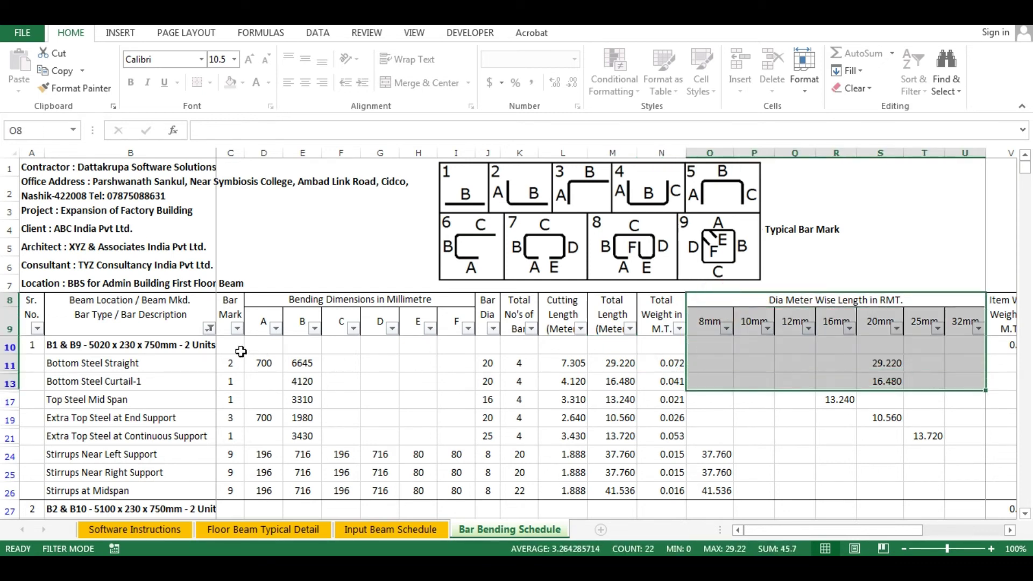
drag(613, 349, 264, 304)
- Reapply the Bar Type / Bar Description filter with blank cells excluded
click(199, 327)
click(208, 329)
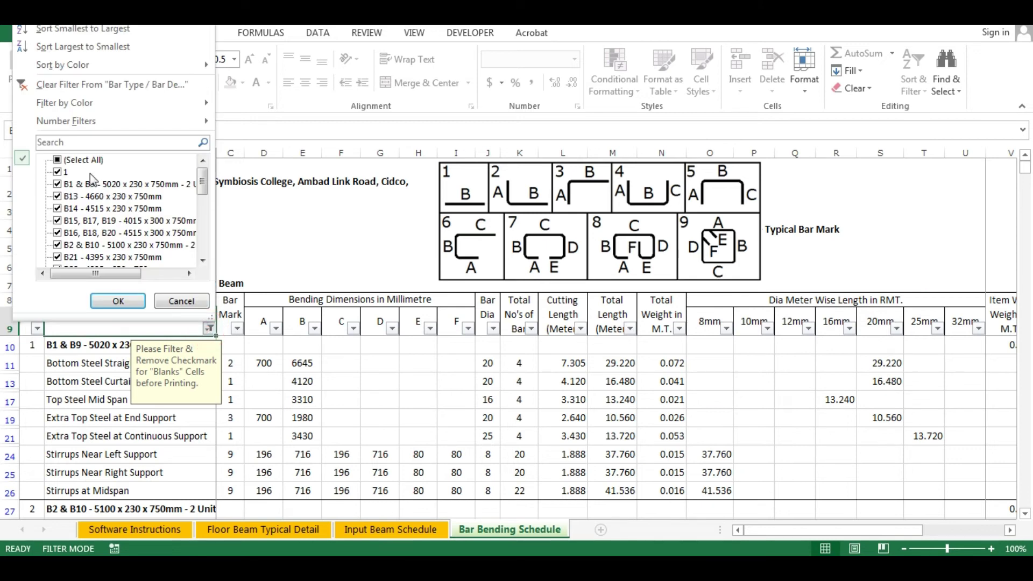
drag(203, 182, 206, 272)
click(81, 257)
click(128, 302)
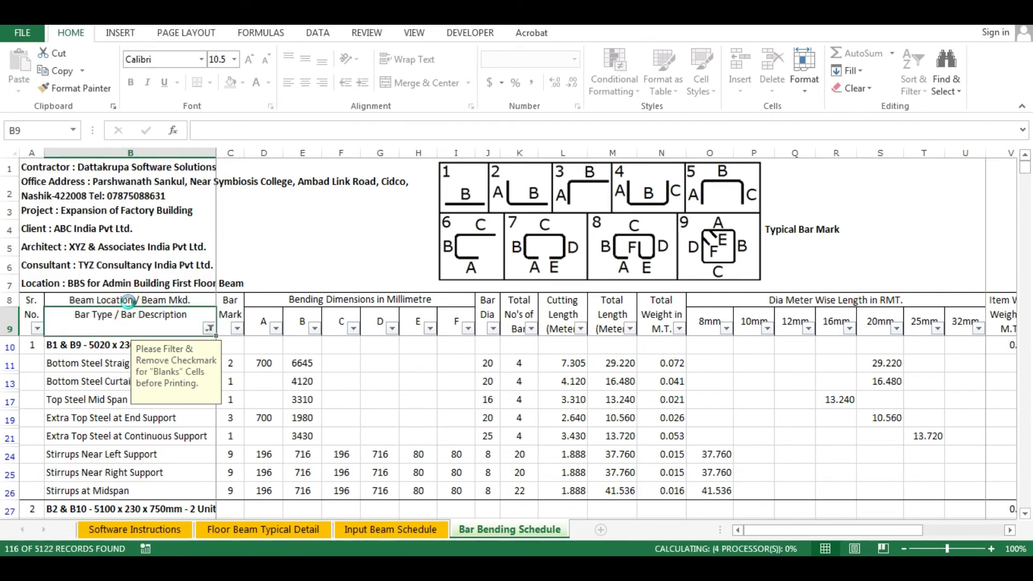
click(133, 416)
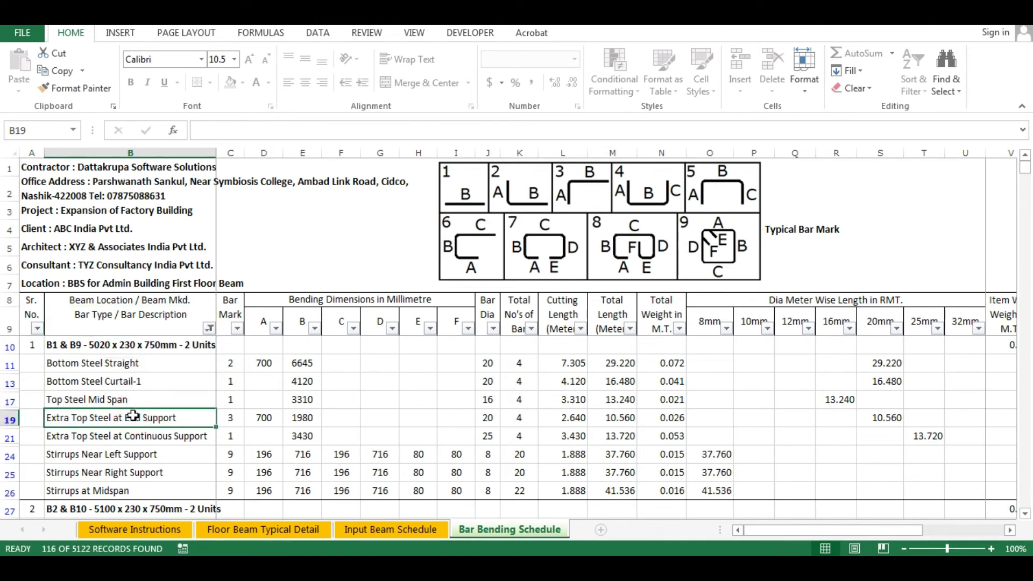
- Compare the total length and weight of the B1 & B9 bars with their diameter-wise lengths in RMT
click(681, 369)
drag(717, 367, 964, 471)
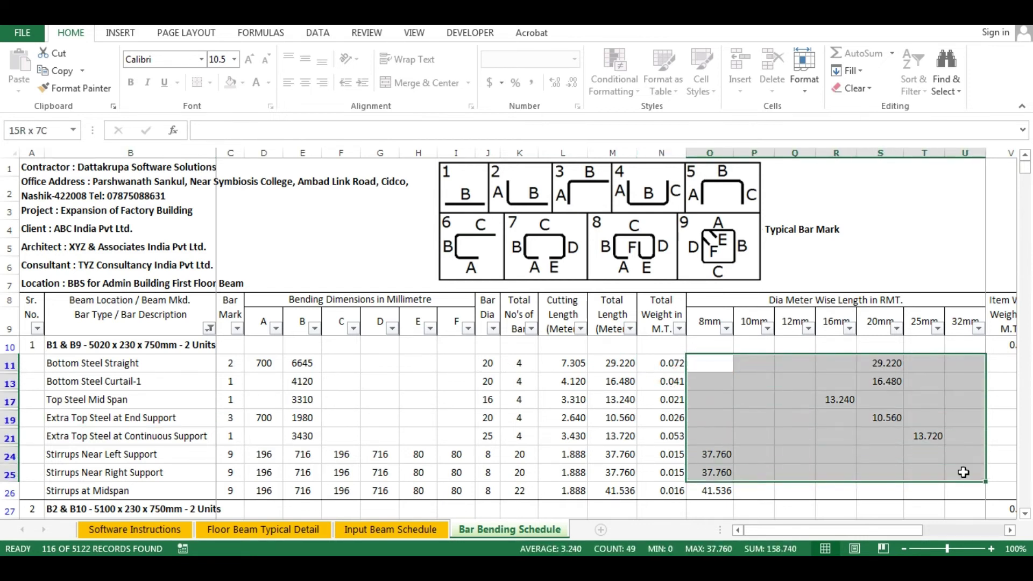
click(895, 364)
click(616, 364)
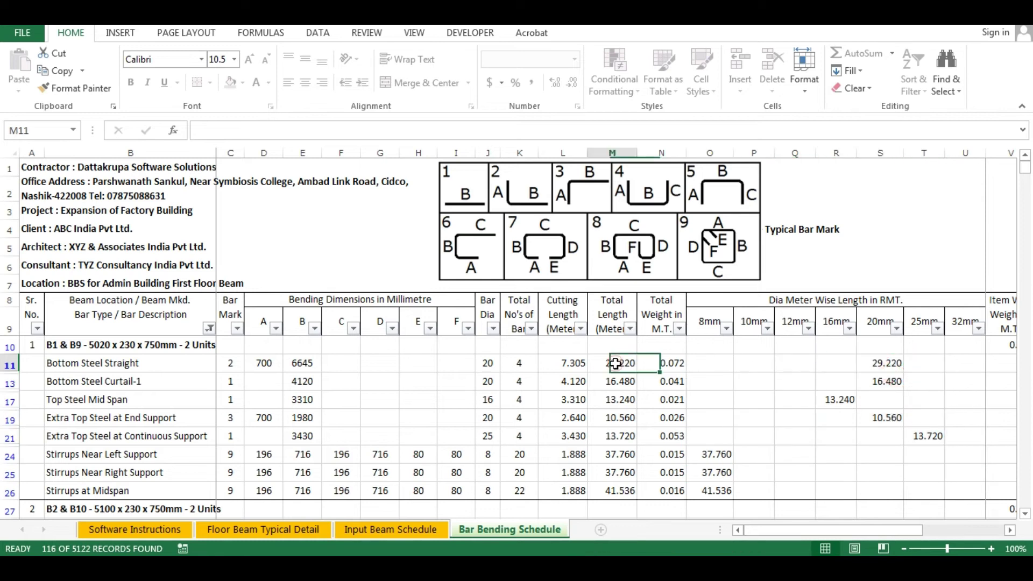
- Examine the schedule's closing rows for diameter-wise length in RMT., unit weight and diameter-wise weight in M.T
click(882, 364)
click(134, 406)
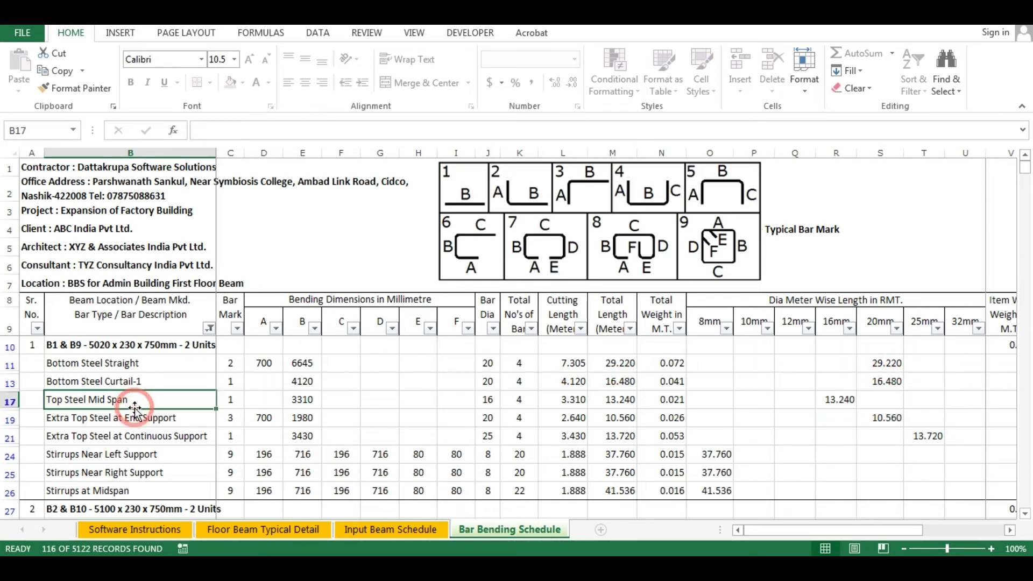
key(ctrl+Down)
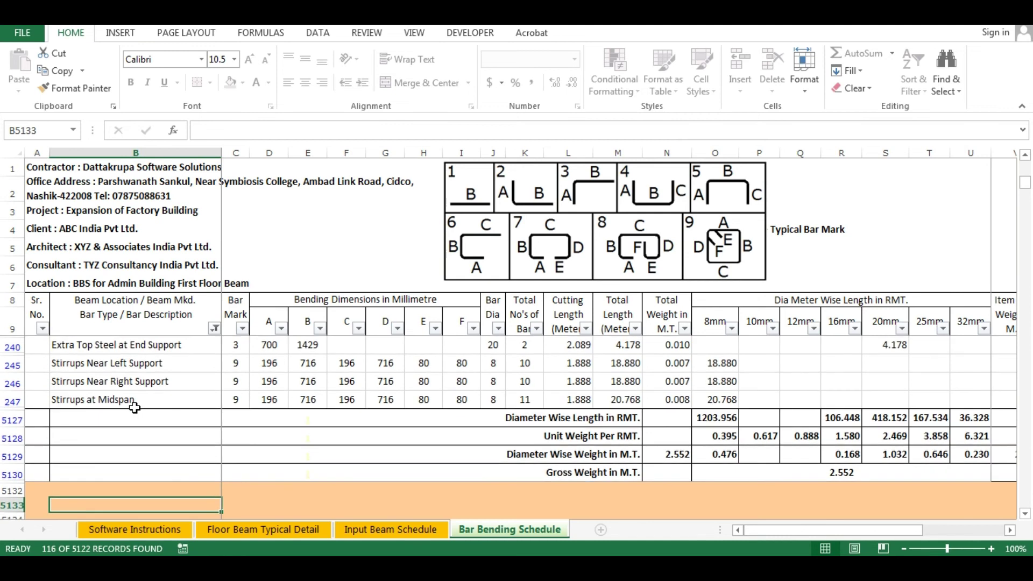
drag(718, 418, 937, 419)
drag(722, 437, 966, 437)
drag(723, 457, 977, 454)
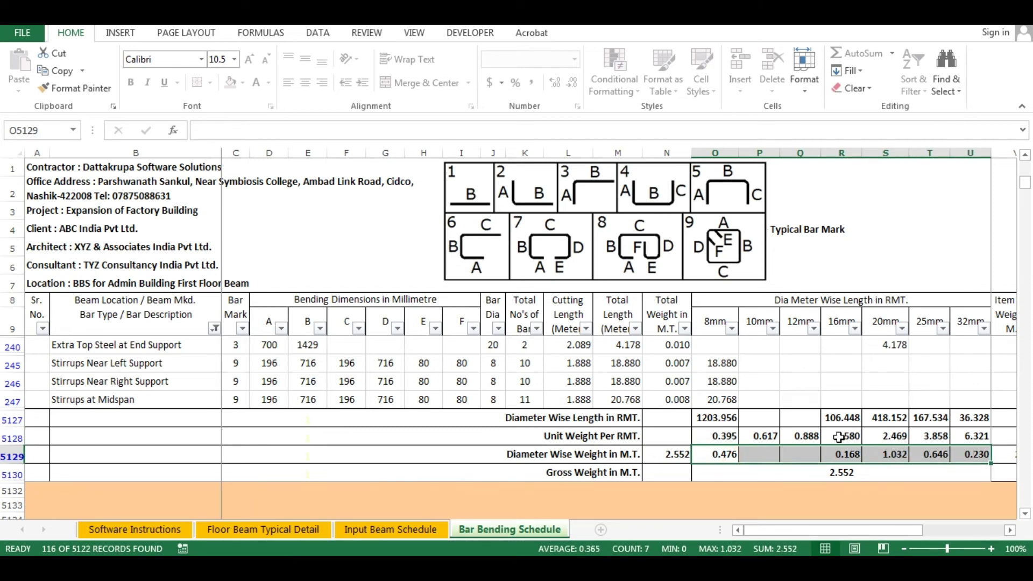
- Compare the sum of bending dimensions A and B of the B1 & B9 Bottom Steel Straight bar with its cutting length
click(151, 316)
key(ctrl+Home)
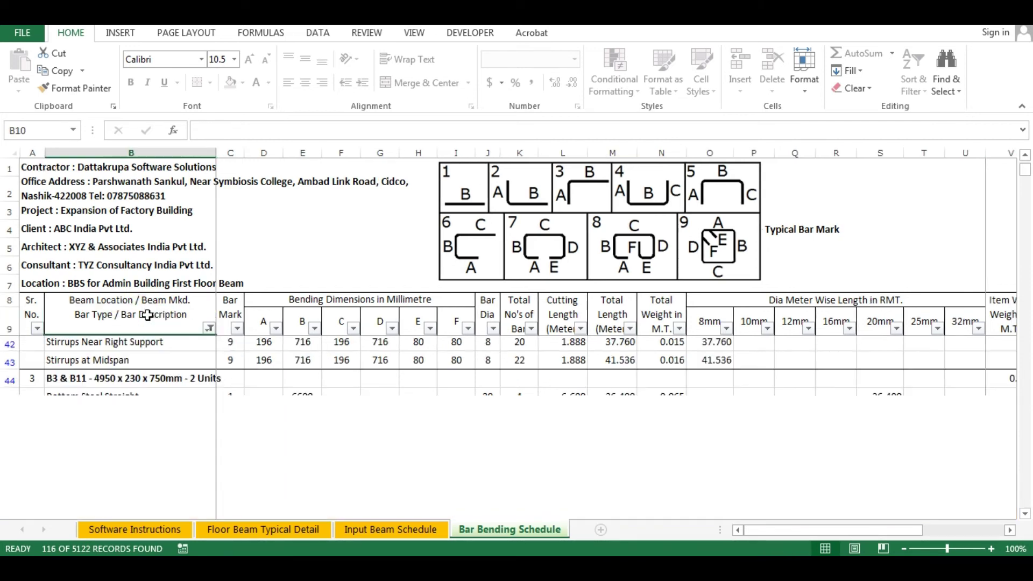
key(Down)
key(Down)
drag(276, 361, 296, 362)
mouse_move(780, 530)
mouse_down()
mouse_move(788, 536)
mouse_move(774, 535)
mouse_up()
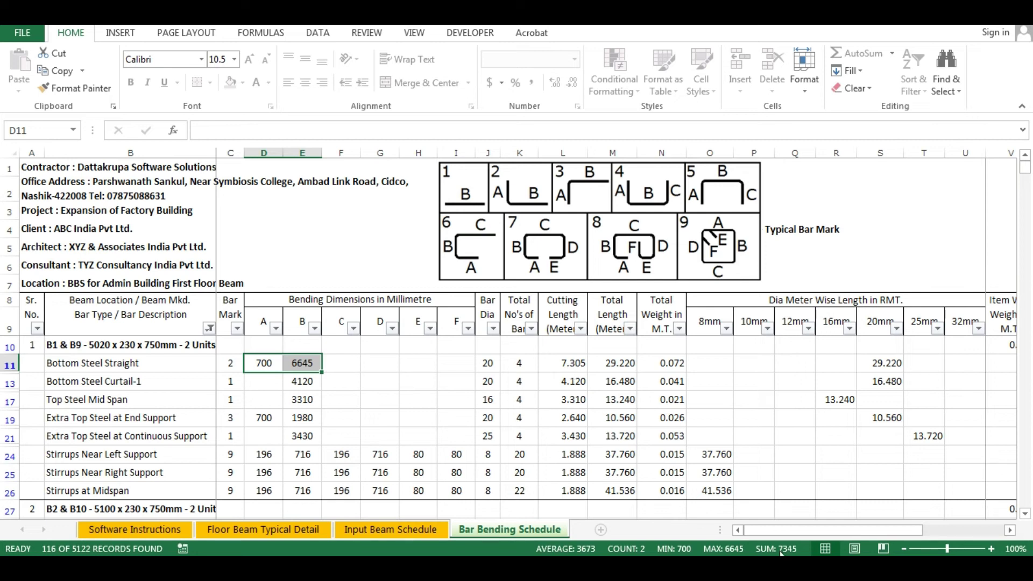
click(554, 362)
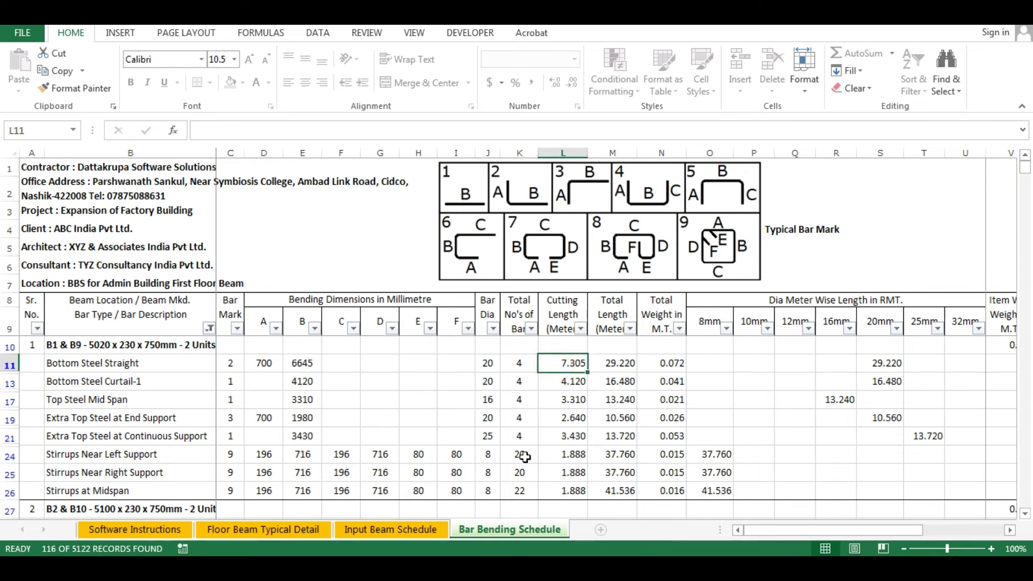
drag(264, 364, 298, 363)
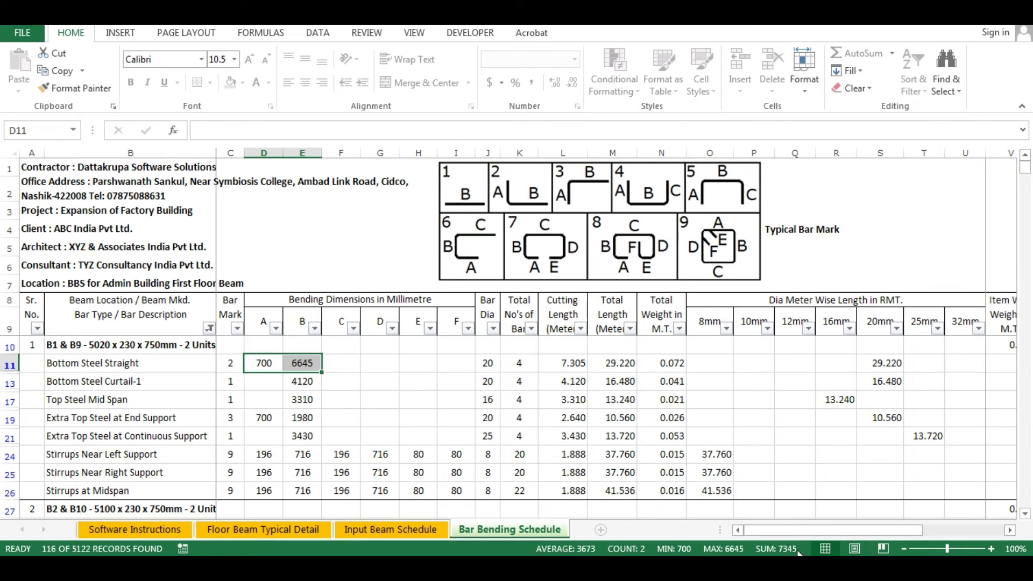
- Set Bend Deduction from Cutting Length for Rebar Elongation to NO on the Floor Beam Typical Detail sheet
click(308, 533)
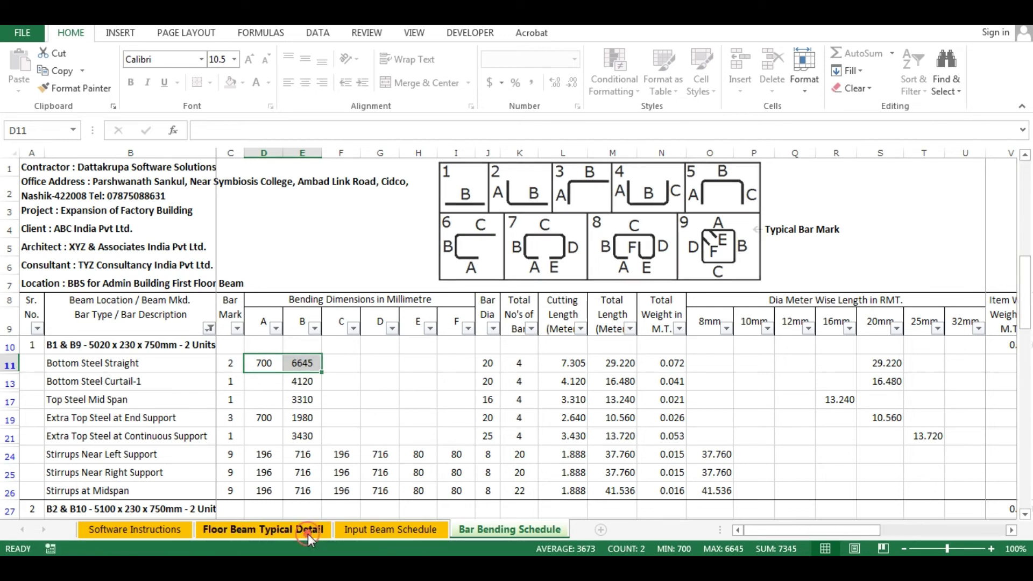
click(550, 472)
click(622, 485)
click(545, 509)
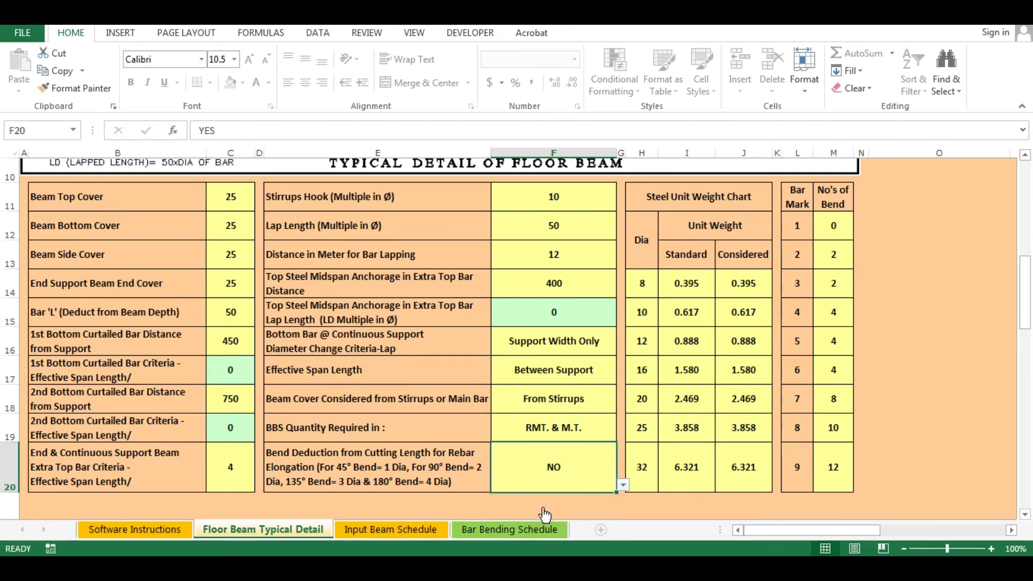
- Examine the Bar Bending Schedule's bending dimensions and the non-printing Add OR Less columns for dimensions and number of bars
click(512, 531)
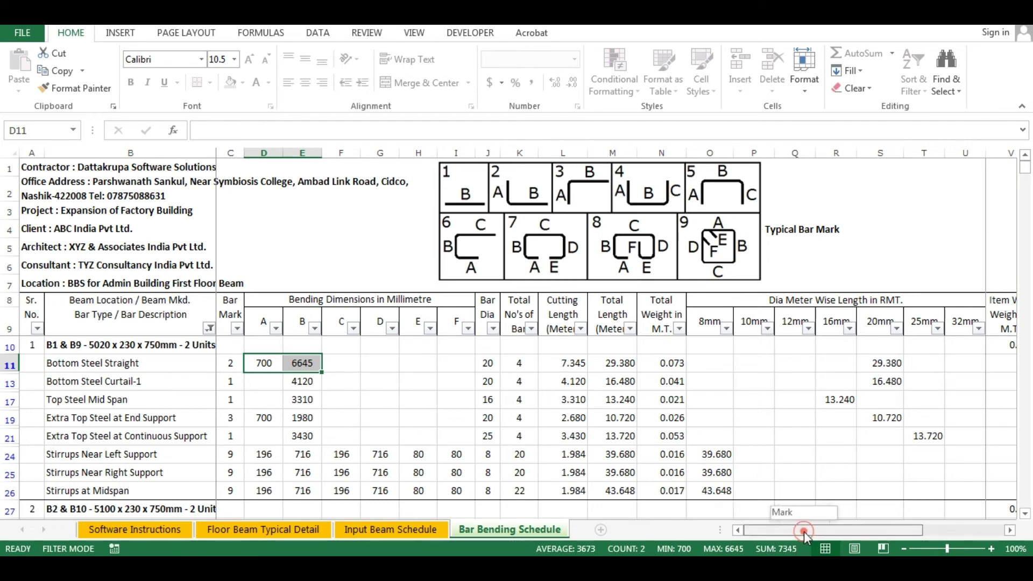
drag(256, 325, 459, 439)
drag(771, 526, 854, 527)
drag(530, 362, 798, 479)
drag(843, 454, 847, 485)
drag(842, 450, 842, 491)
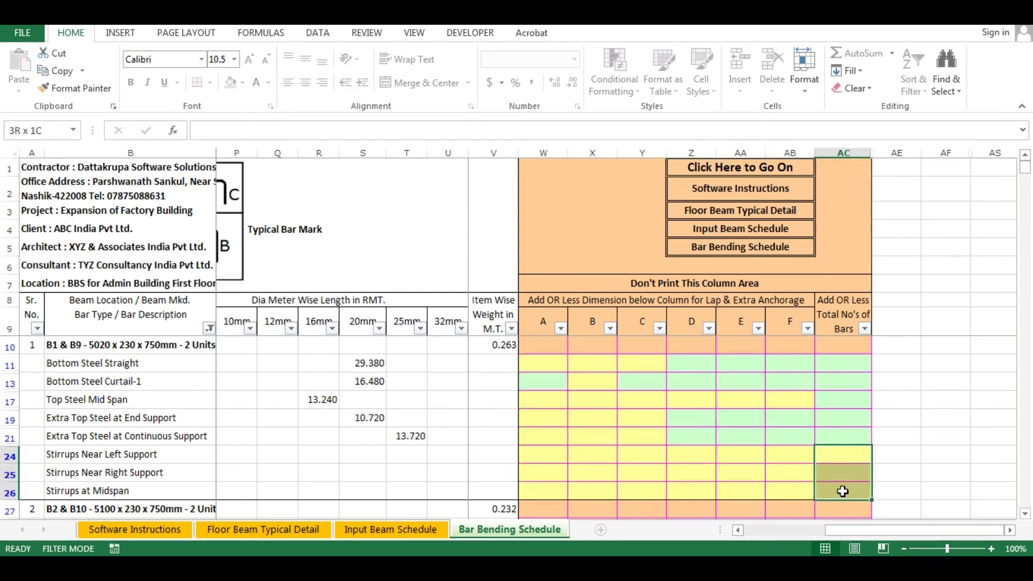
drag(876, 532, 796, 538)
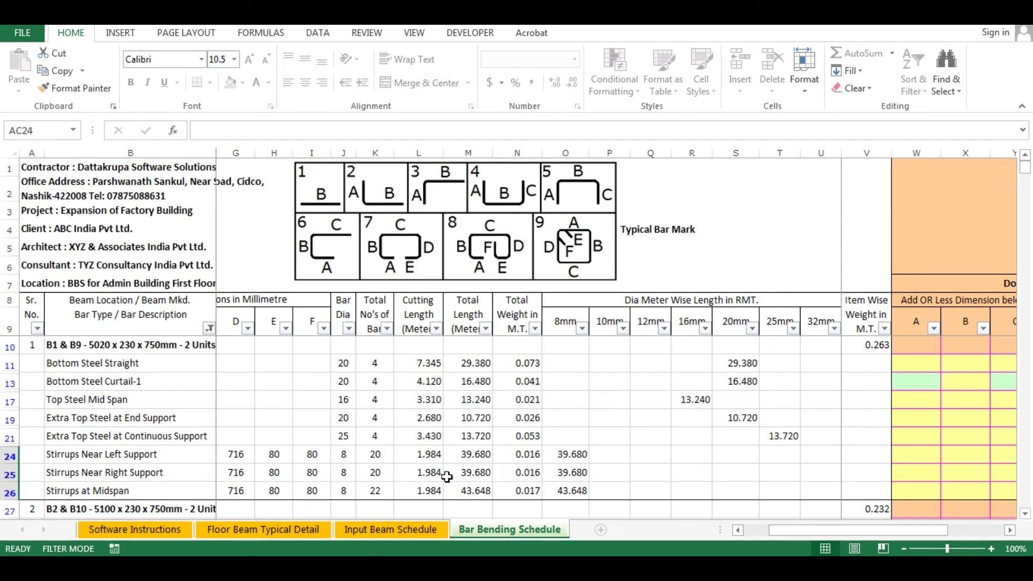
- Add 500 to dimension B of the B1 & B9 Bottom Steel Straight bar in the Add OR Less columns and check its bending dimension
mouse_move(861, 533)
mouse_down()
mouse_move(782, 535)
mouse_move(840, 533)
mouse_up()
click(302, 364)
click(686, 360)
text(500)
key(Return)
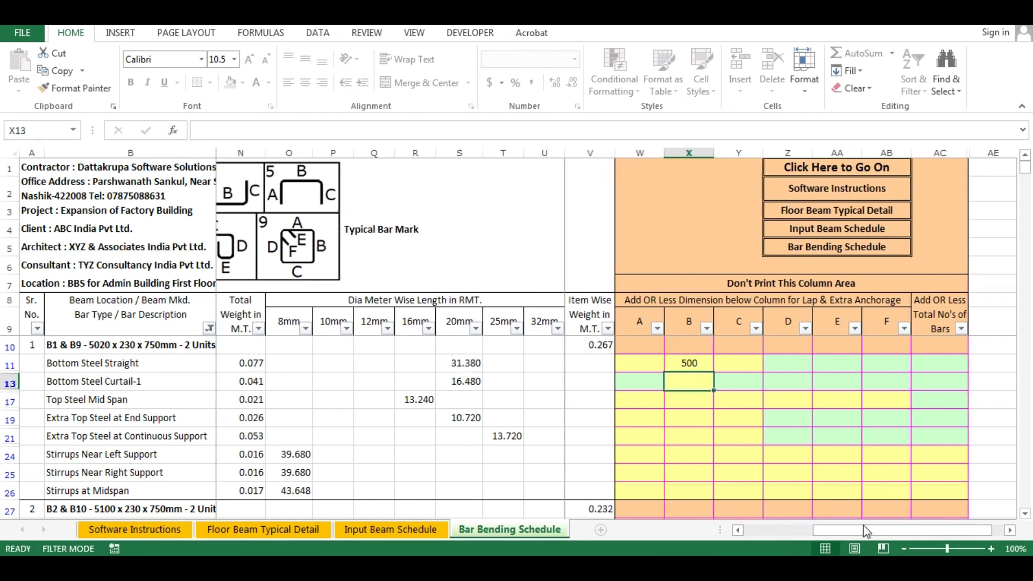
drag(820, 532, 751, 533)
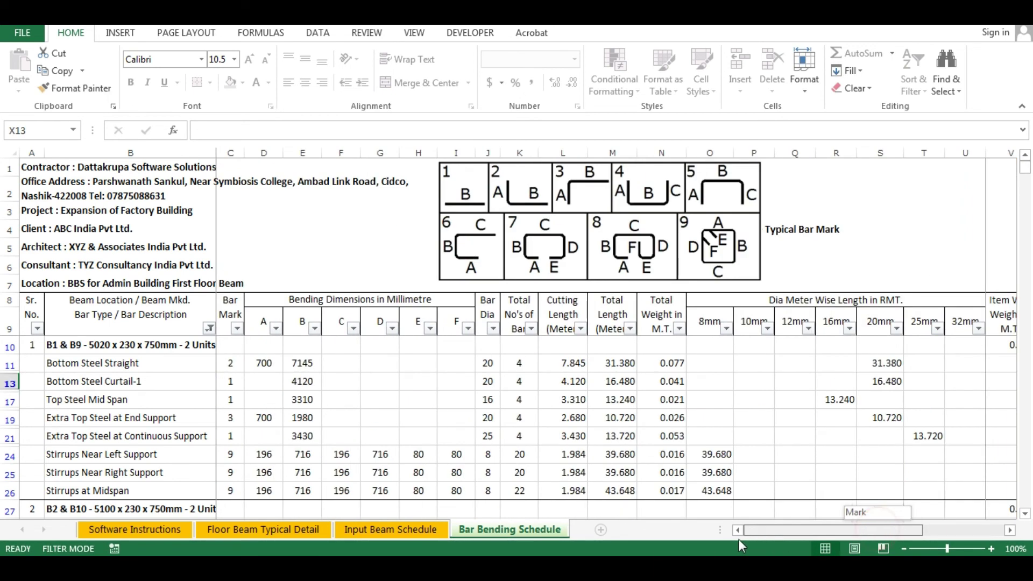
click(302, 365)
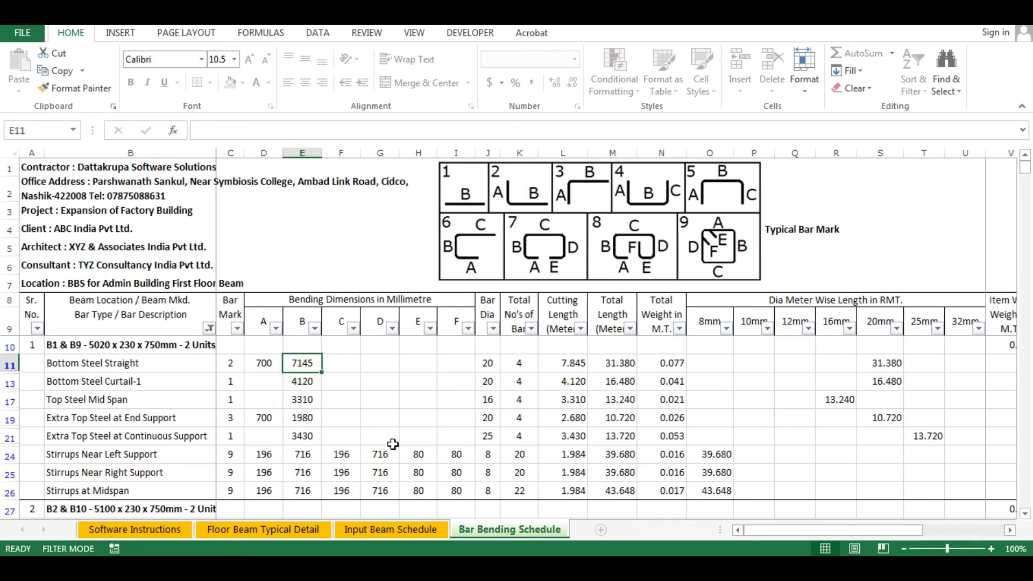
- Change the dimension B adjustment of the B1 & B9 Bottom Steel Straight bar to -500 and check its bending dimension
drag(761, 532, 829, 531)
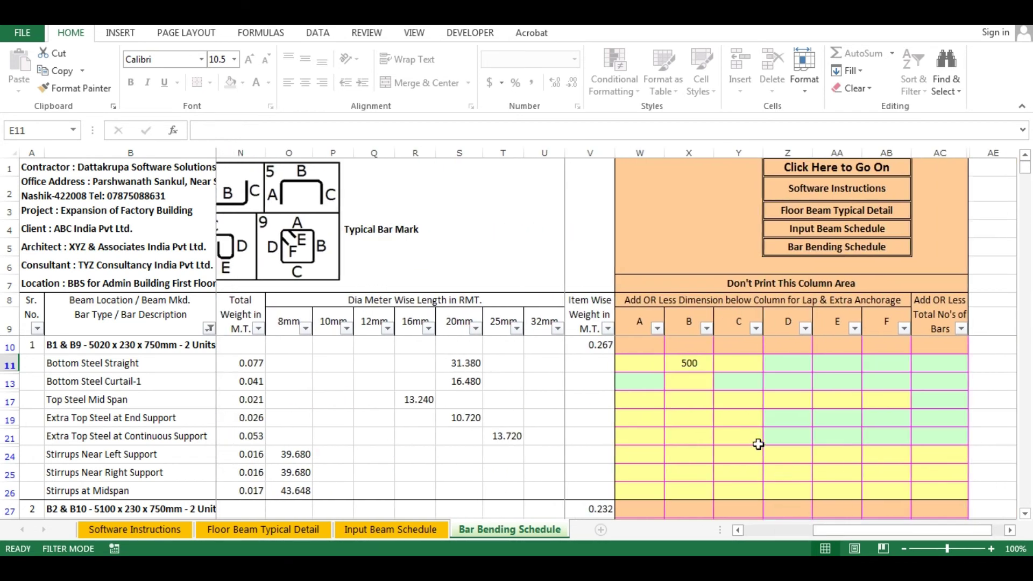
click(694, 366)
text(-500)
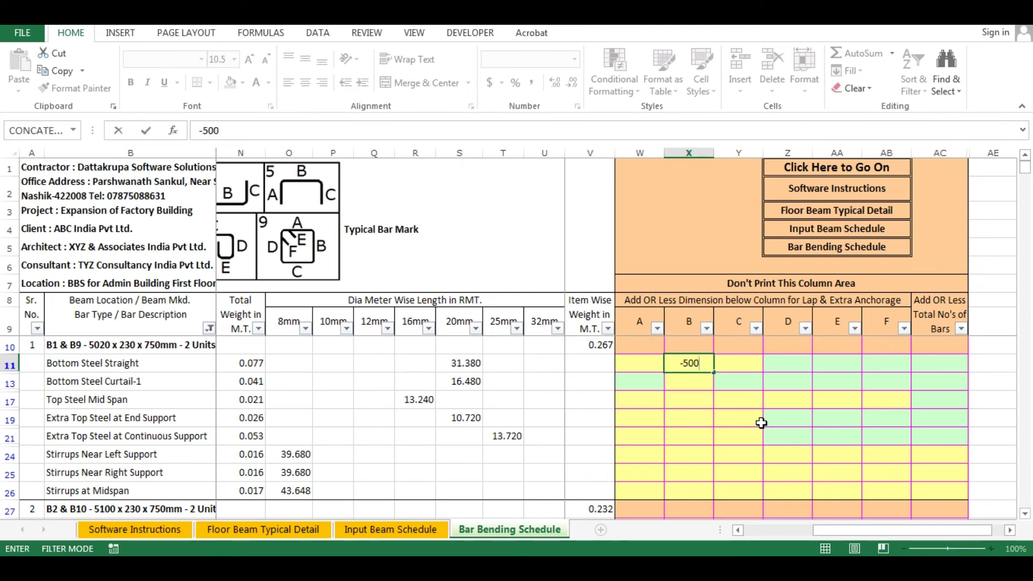
key(Return)
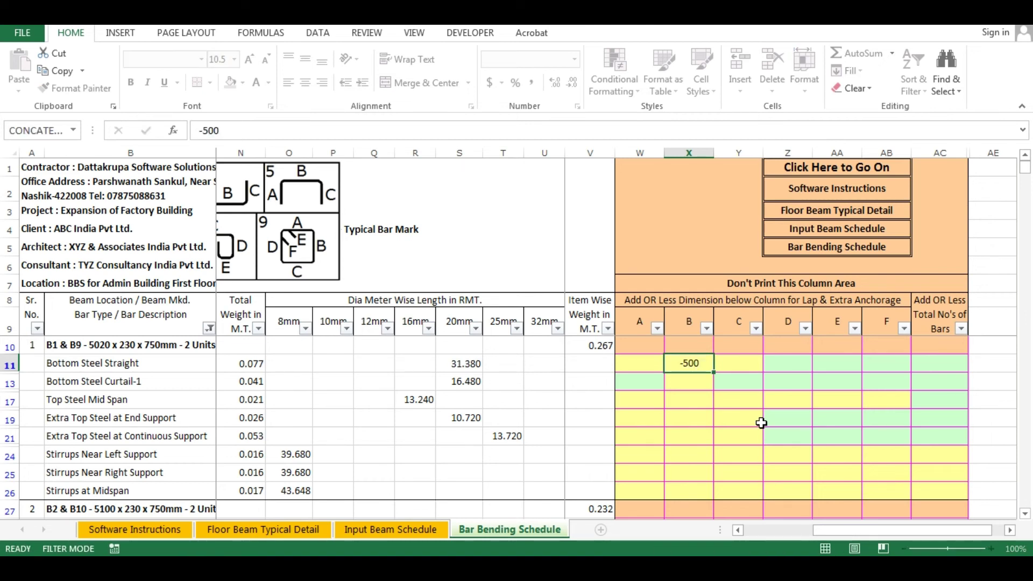
drag(850, 532, 741, 541)
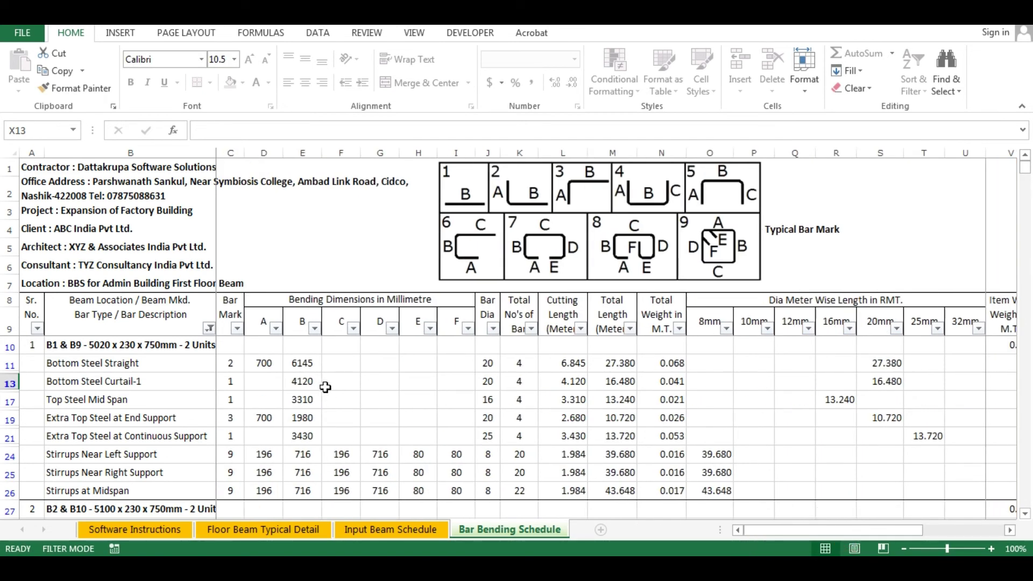
click(302, 361)
- Clear the dimension B adjustment of the B1 & B9 Bottom Steel Straight bar and return to the bending dimensions
drag(777, 532, 833, 532)
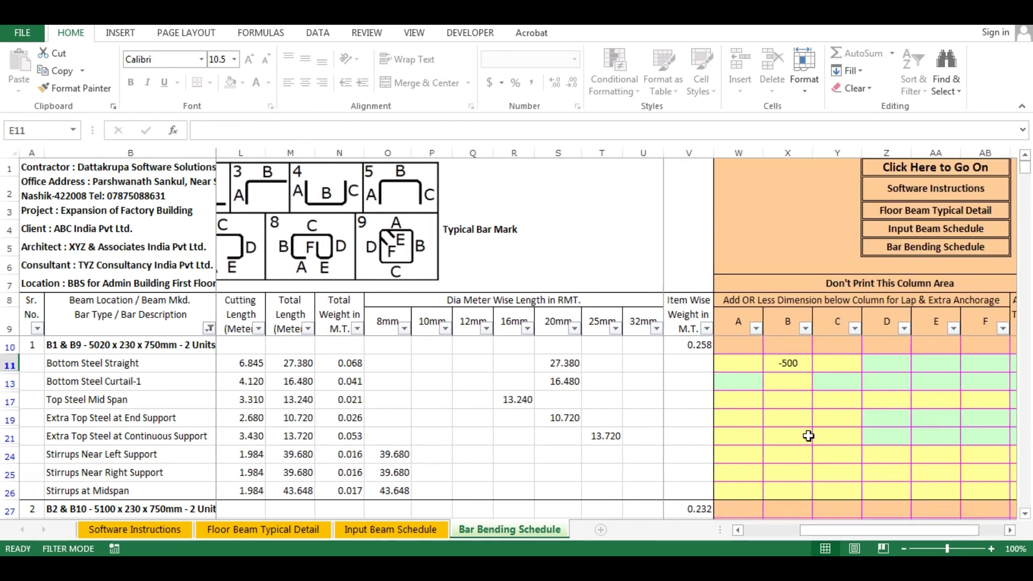
click(791, 365)
key(Delete)
drag(862, 532, 646, 535)
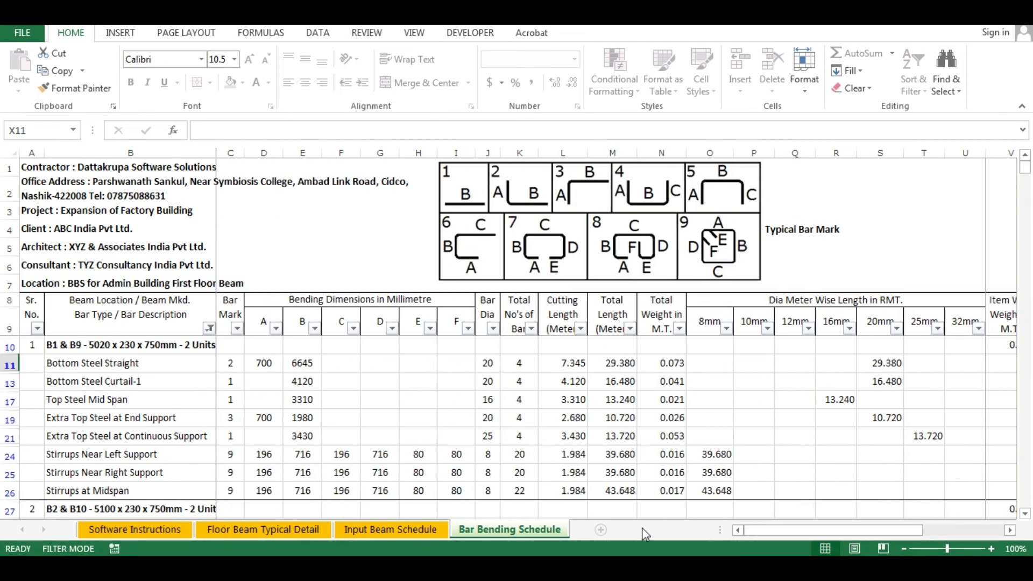
- Add 5 bars to the B1 & B9 Stirrups Near Left Support under Add OR Less Total No's of Bars and check the bar count
drag(516, 461, 518, 474)
mouse_move(794, 531)
mouse_down()
mouse_move(875, 534)
mouse_move(794, 532)
mouse_up()
click(846, 459)
text(5)
key(Return)
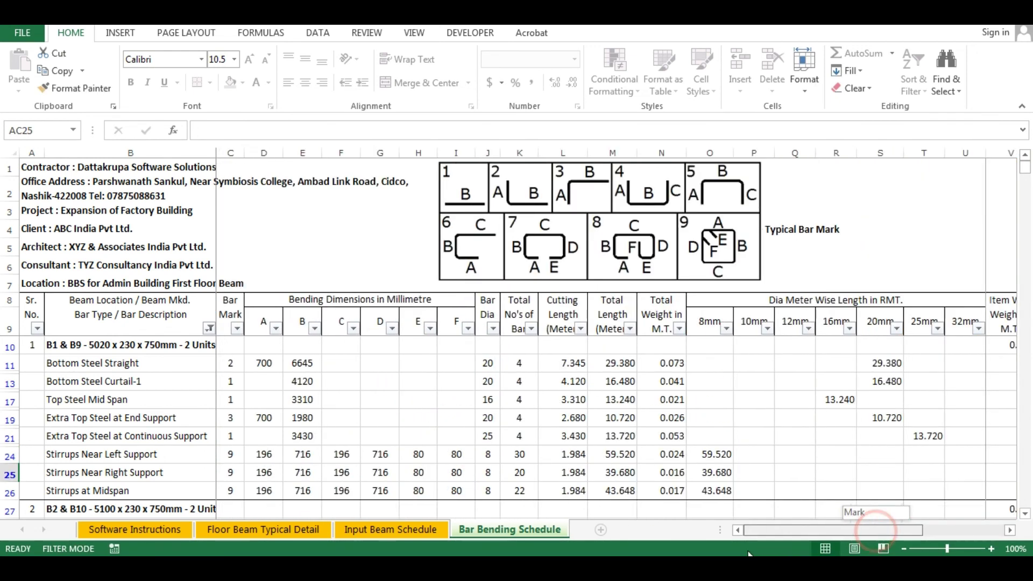
click(518, 459)
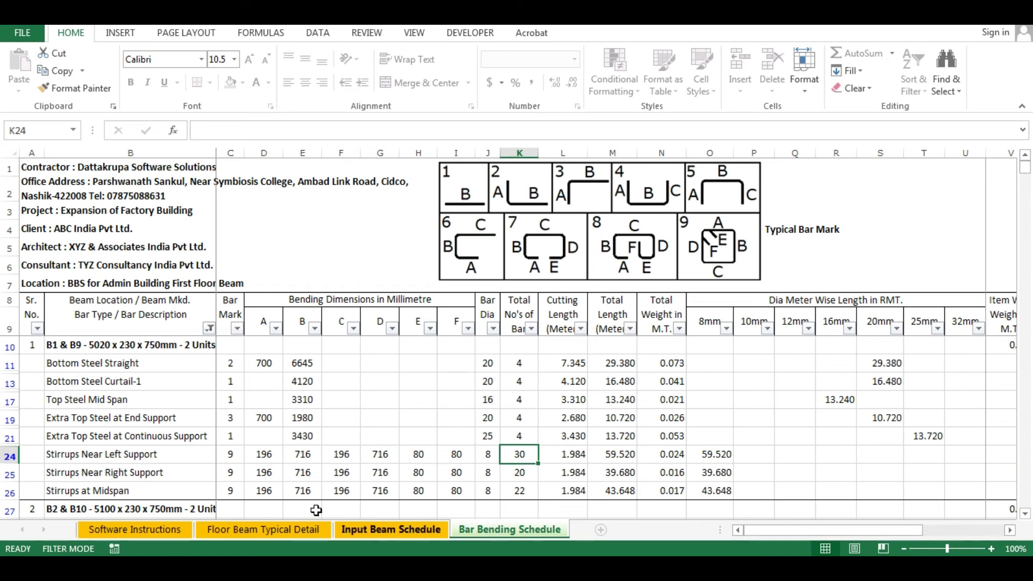
- Change the bar number adjustment of the B1 & B9 Stirrups Near Left Support to -5 and check the total number of bars
click(169, 348)
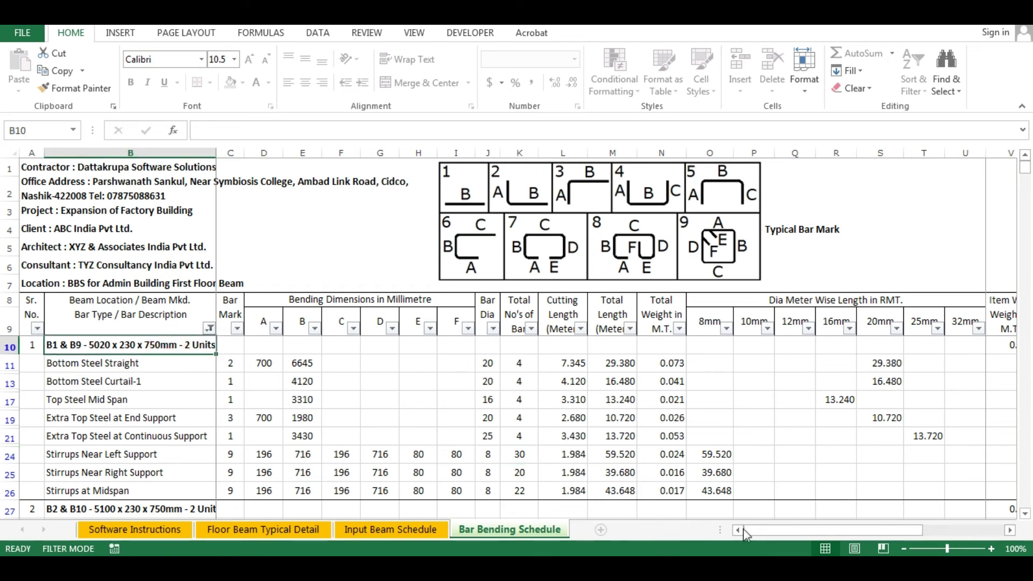
drag(764, 529, 862, 531)
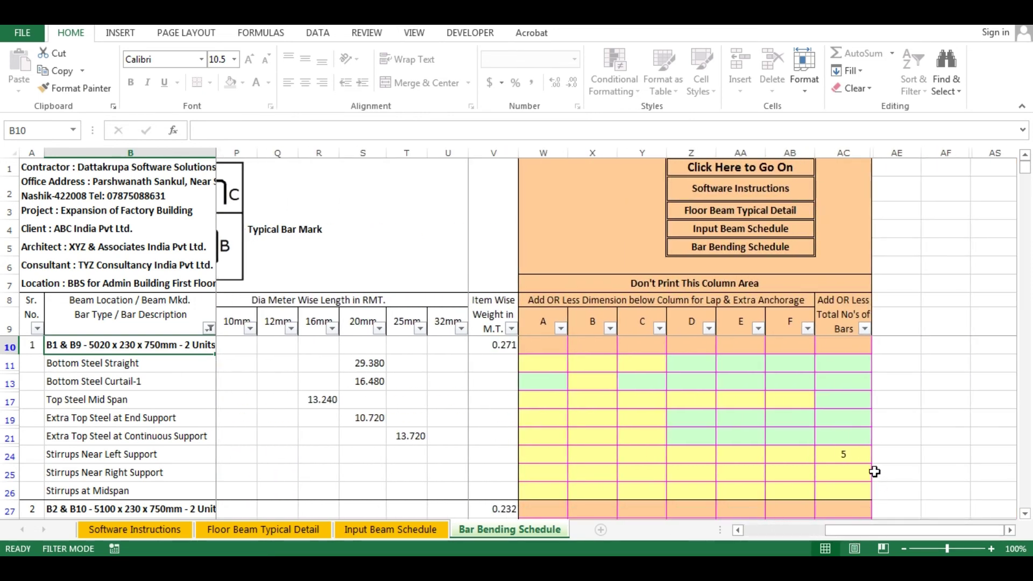
click(853, 454)
text(-5)
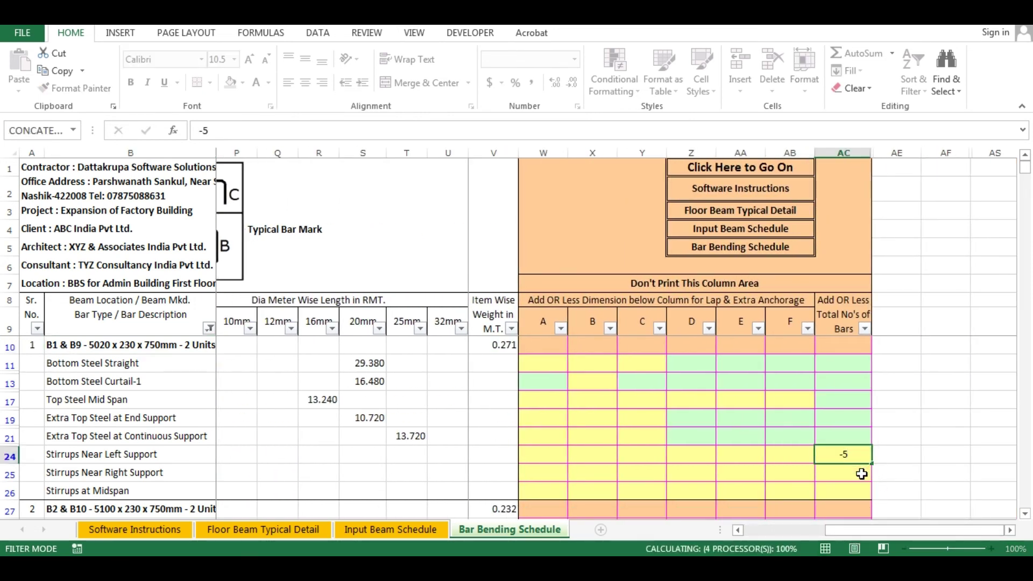
click(862, 473)
drag(880, 536, 798, 531)
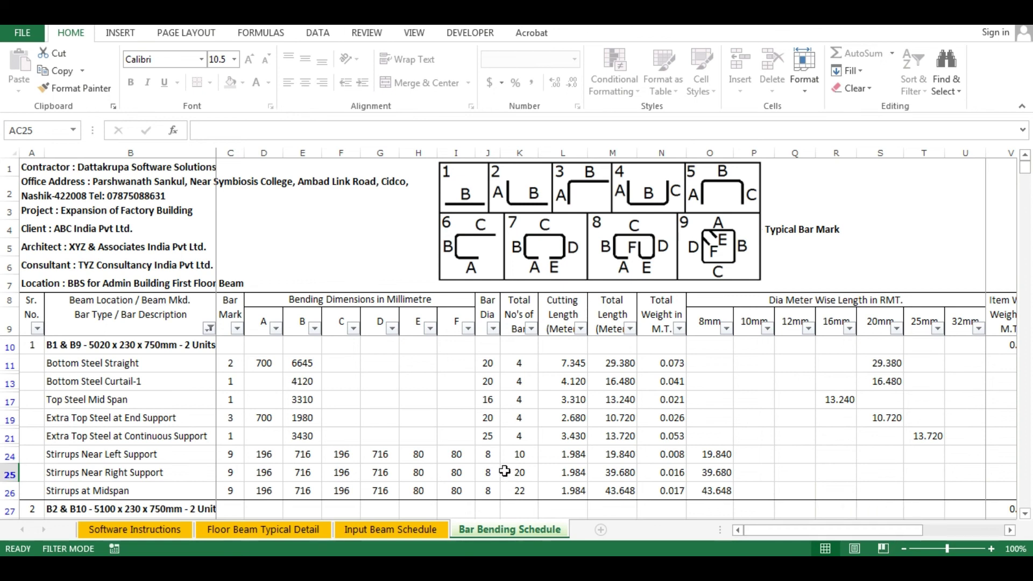
click(519, 454)
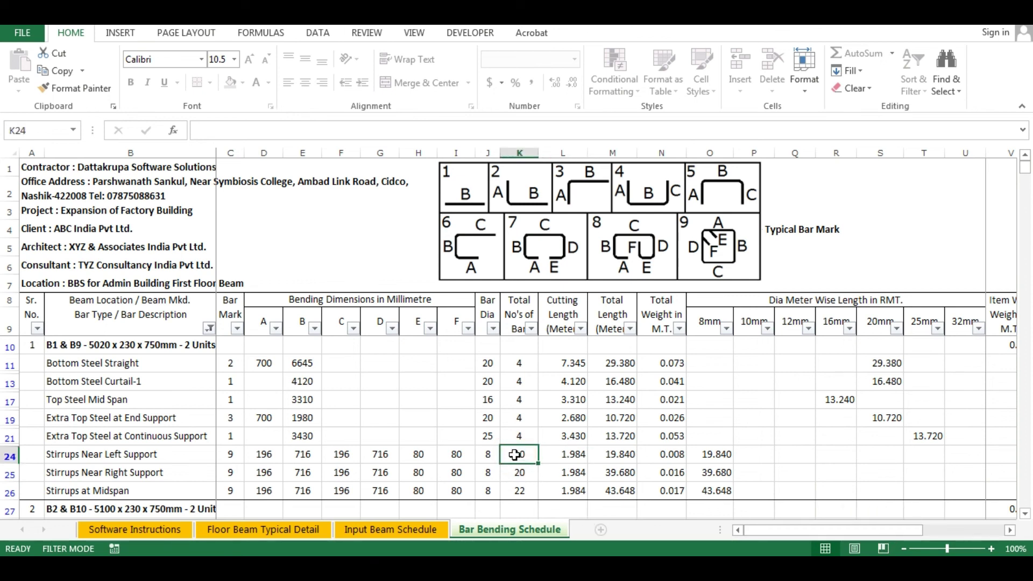
- Clear the bar number adjustment of the B1 & B9 Stirrups Near Left Support
drag(779, 538, 883, 535)
click(834, 463)
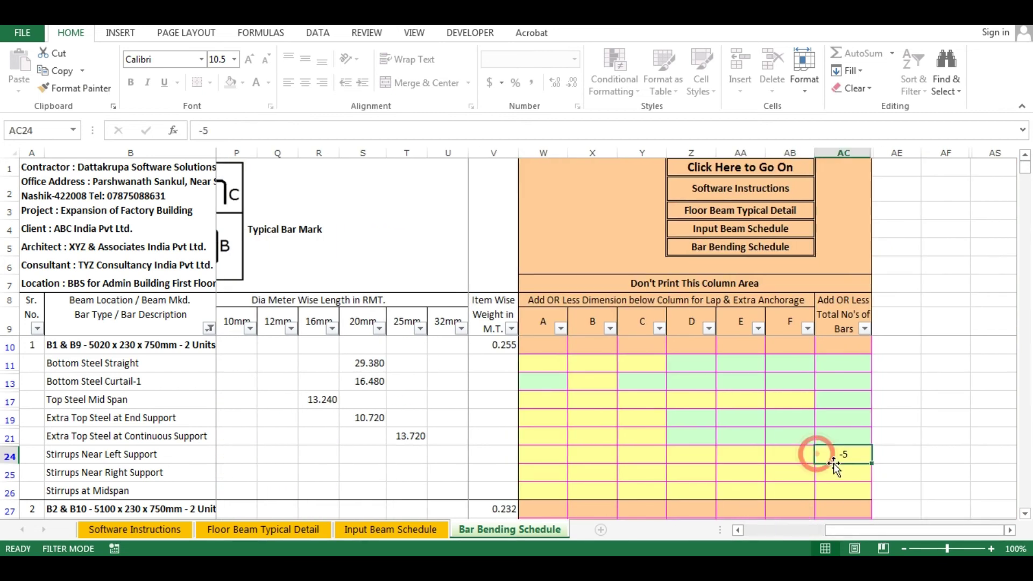
key(Delete)
- Highlight the Don't Print This Column Area block with its Add OR Less columns, then return to the schedule's first columns
mouse_move(865, 530)
mouse_down()
mouse_move(783, 536)
mouse_move(860, 538)
mouse_up()
drag(614, 283, 789, 528)
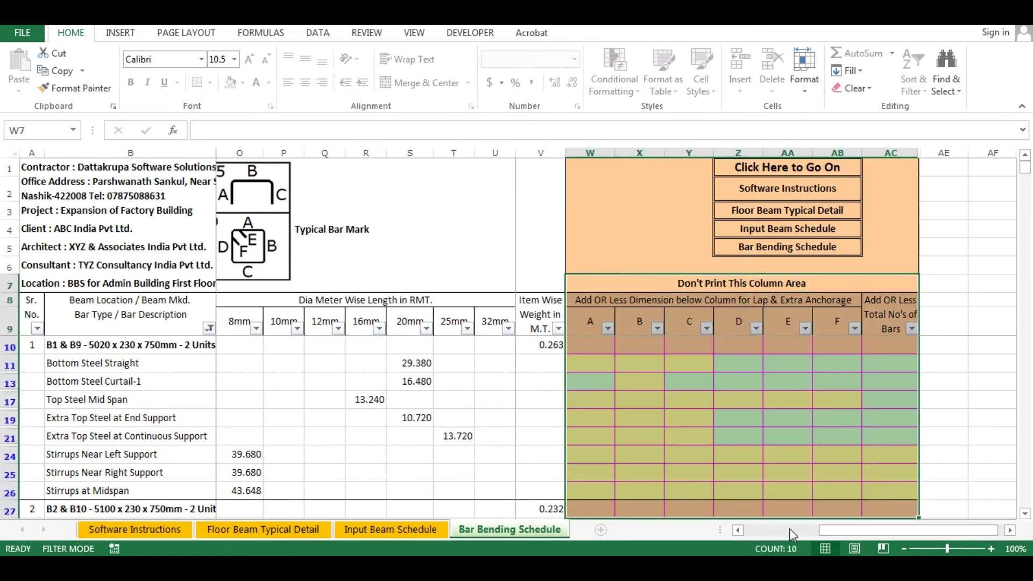
drag(859, 531, 783, 533)
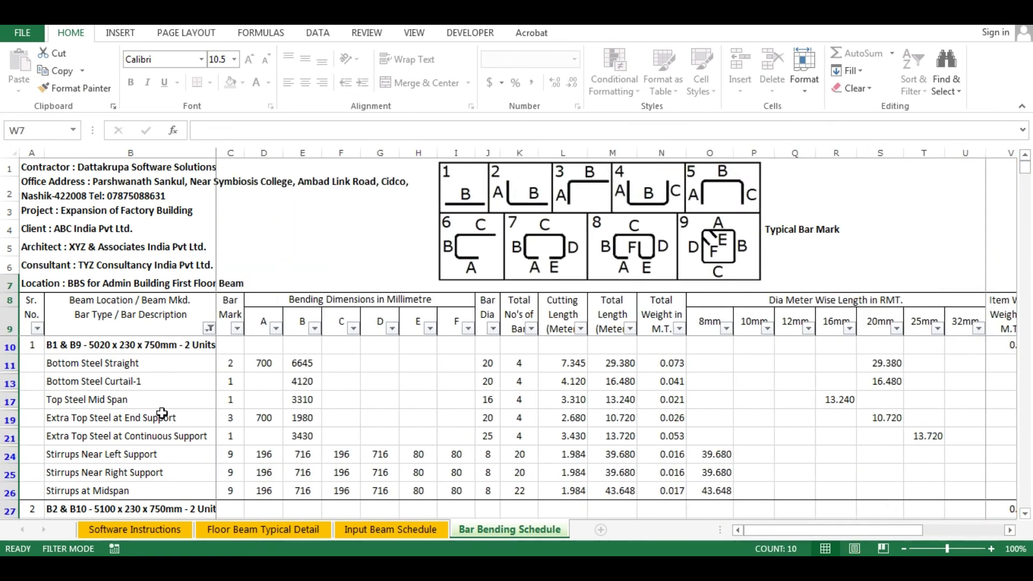
- Look through the filtered Bar Bending Schedule from the B1 & B9 rows down to the B22 rows
click(143, 382)
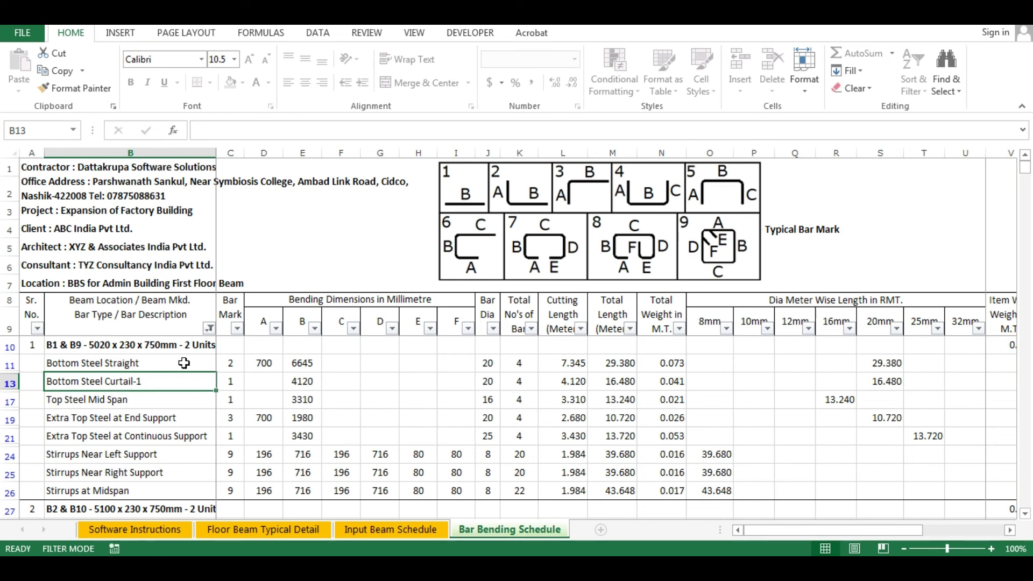
scroll(188, 377, down, 11)
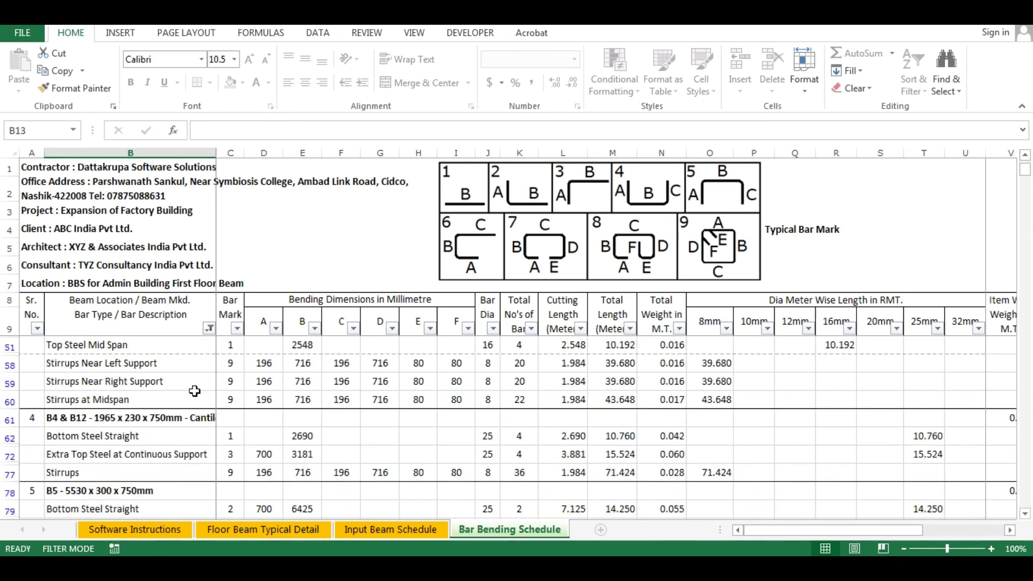
scroll(194, 391, down, 20)
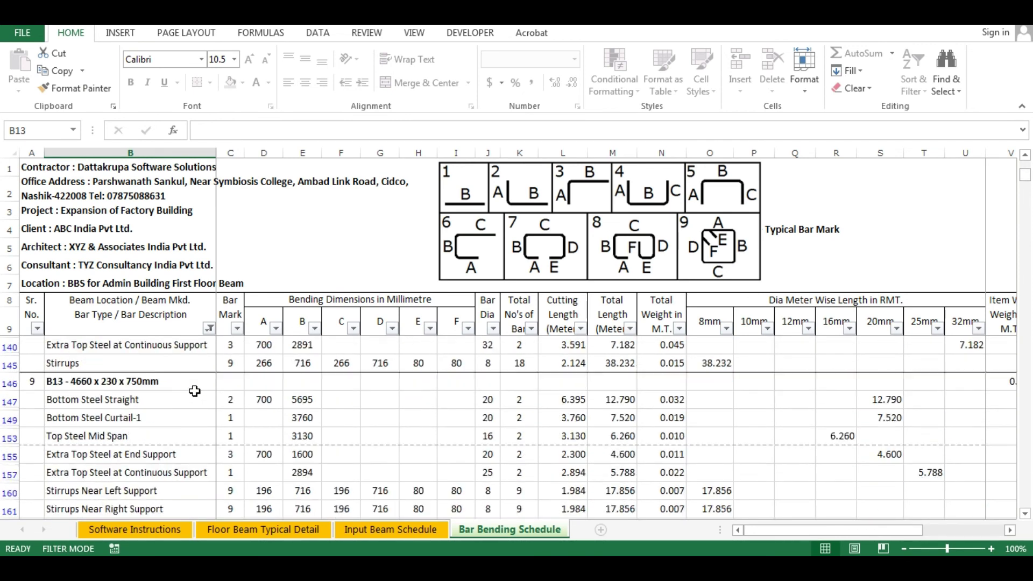
scroll(195, 391, down, 12)
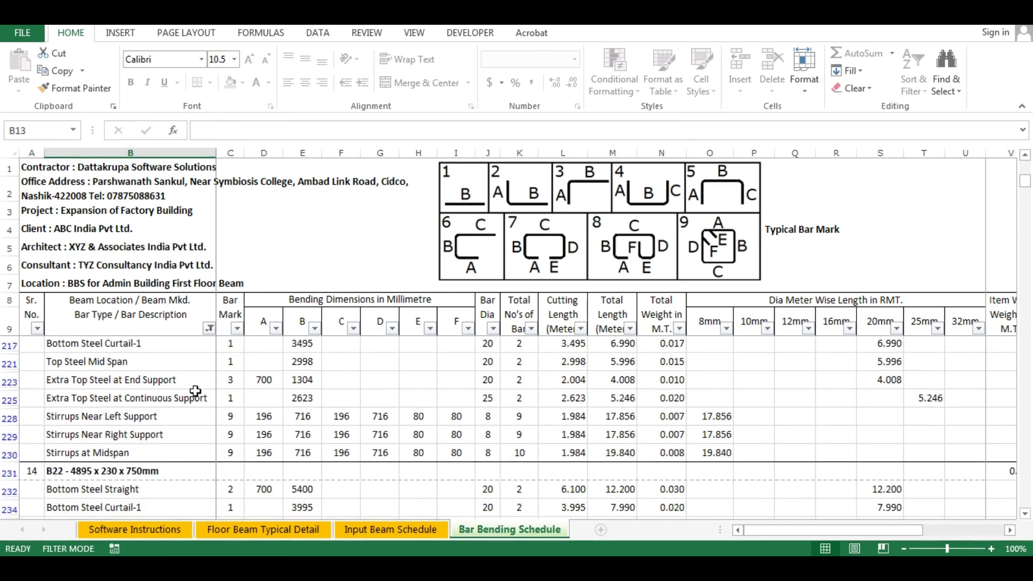
- View the end of the Bar Bending Schedule, and review the Input Beam Schedule down to B22 and across to the Put No's of Unit column
scroll(199, 393, up, 3)
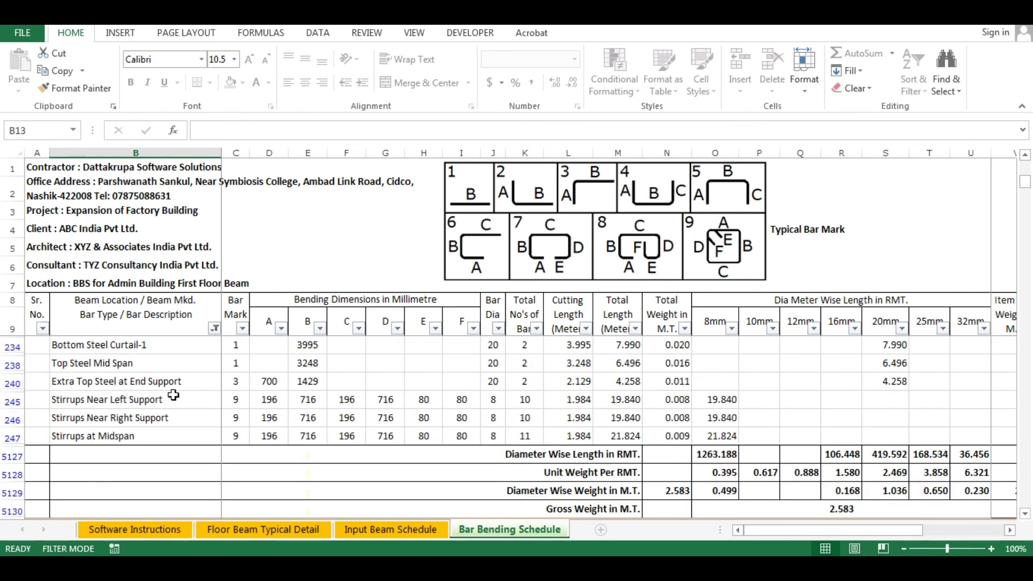
click(339, 532)
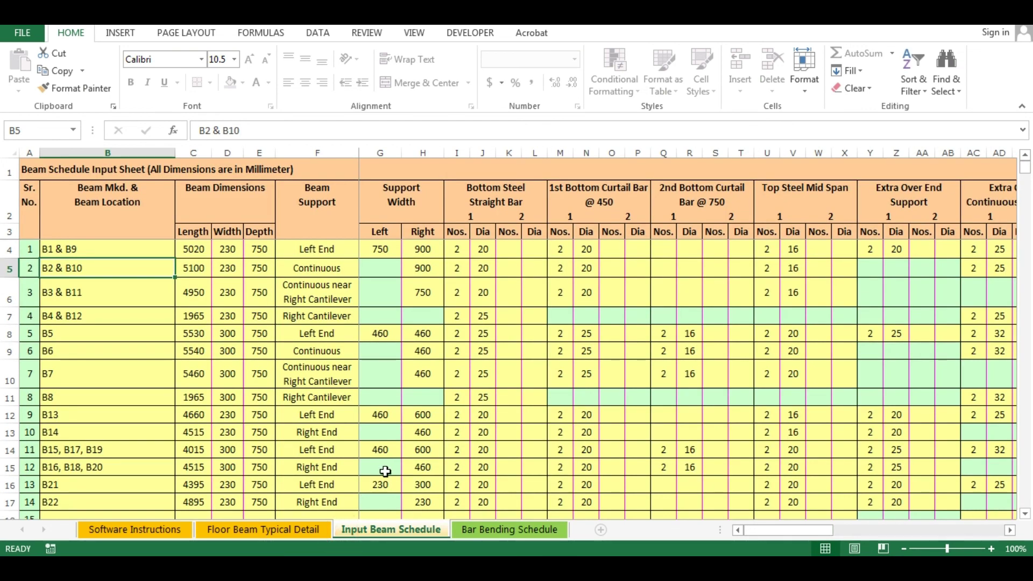
drag(752, 528, 752, 528)
scroll(752, 528, down, 2)
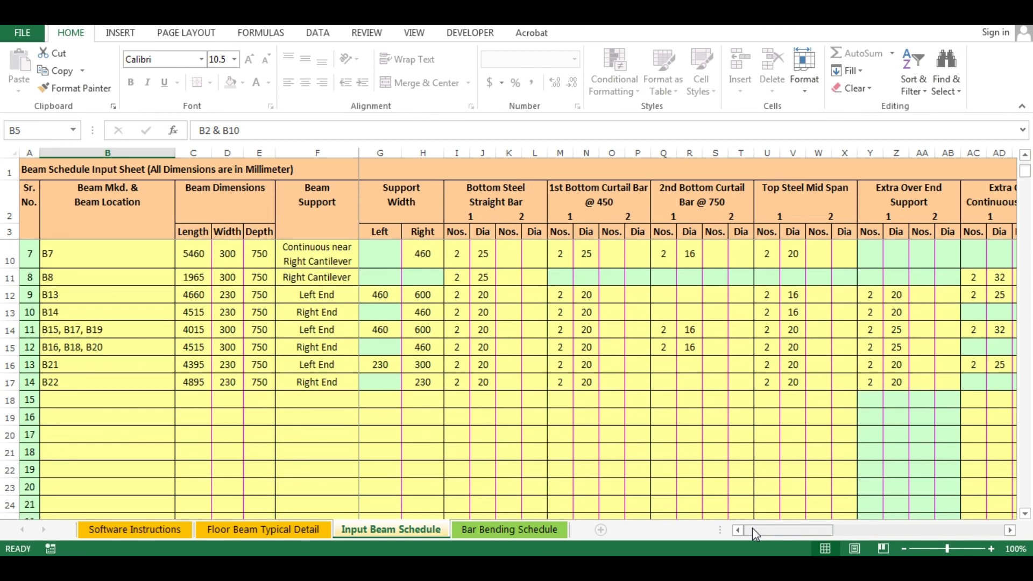
scroll(752, 528, up, 2)
drag(780, 534, 854, 536)
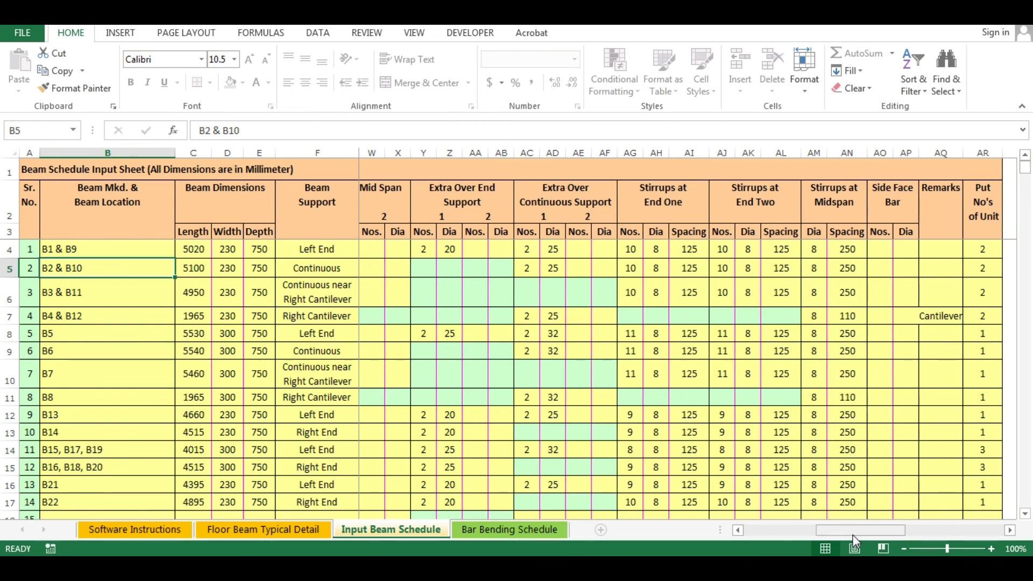
- Look over the floor beam drawing and the cover, lap and steel unit weight settings on the Floor Beam Typical Detail sheet
click(262, 529)
scroll(297, 430, up, 1)
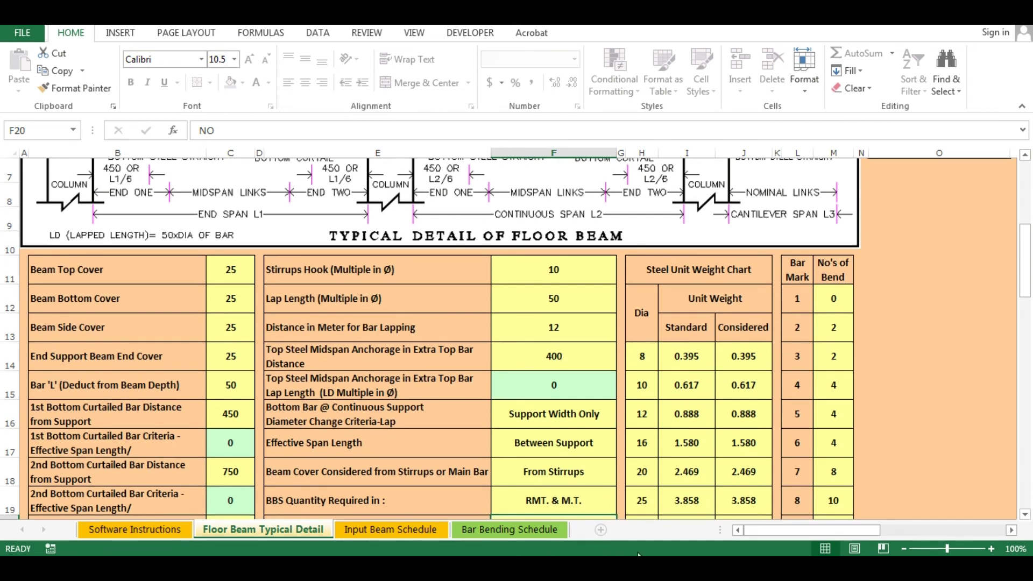
scroll(784, 535, up, 2)
drag(784, 535, 762, 538)
- Show the Contractor and Office Address entries in the project information on the Software Instructions sheet, ending on the Contractor entry
click(162, 529)
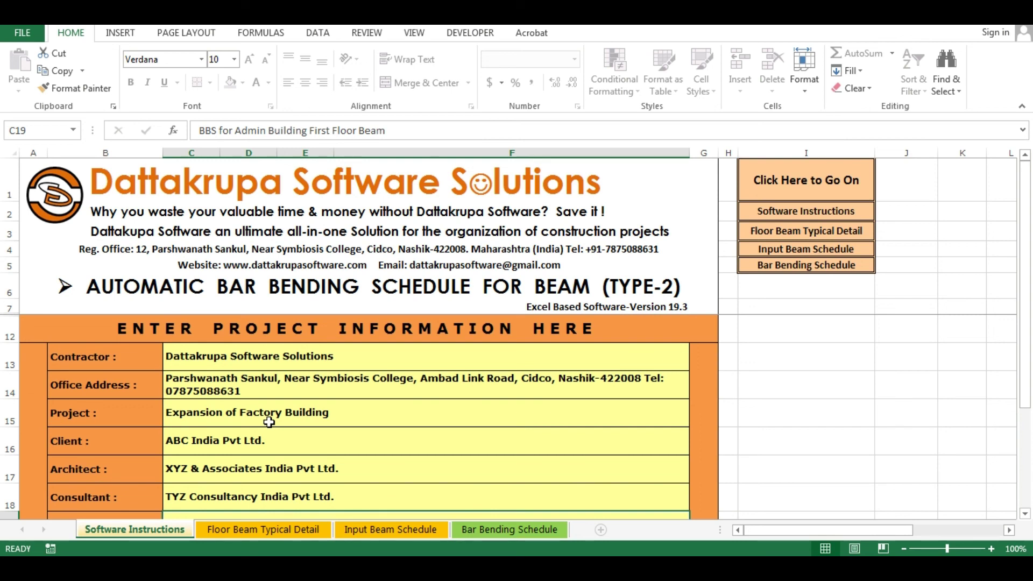
click(277, 358)
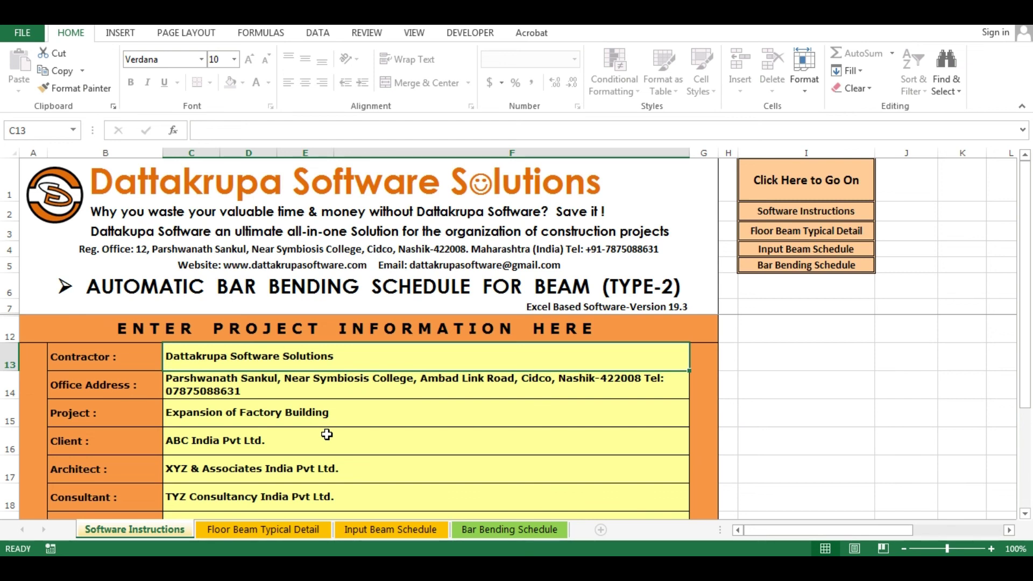
drag(128, 192, 660, 180)
click(421, 386)
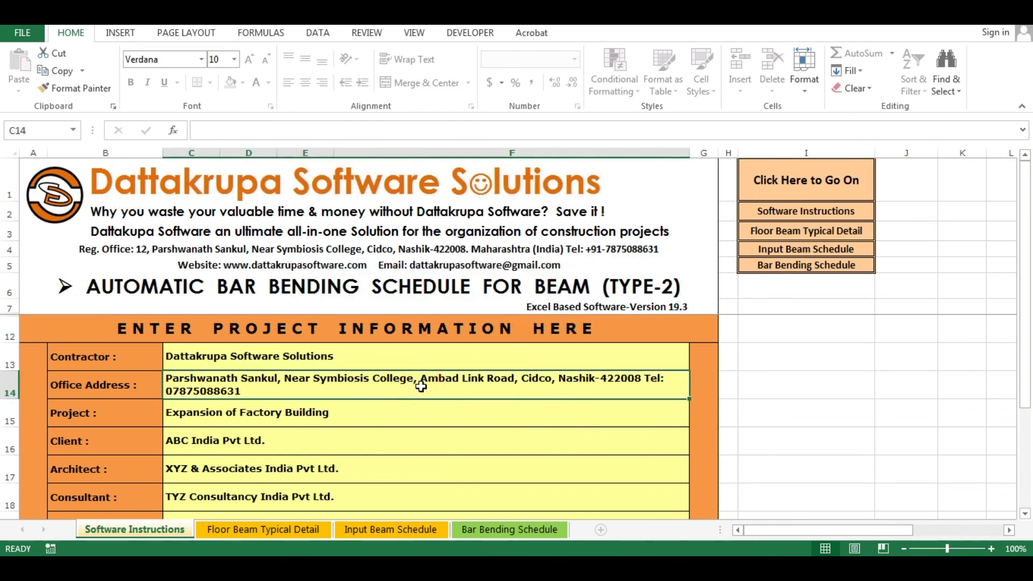
key(Up)
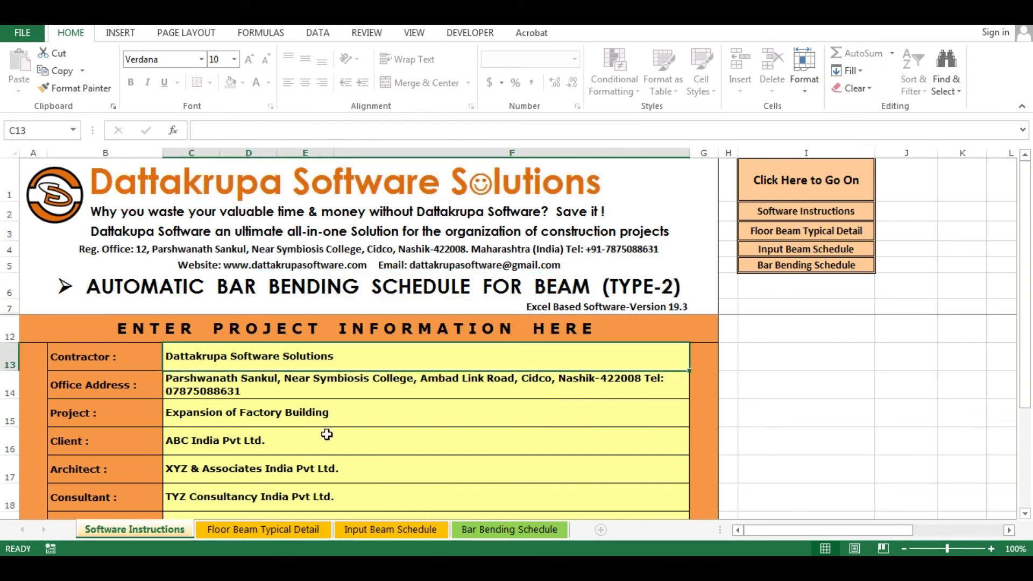